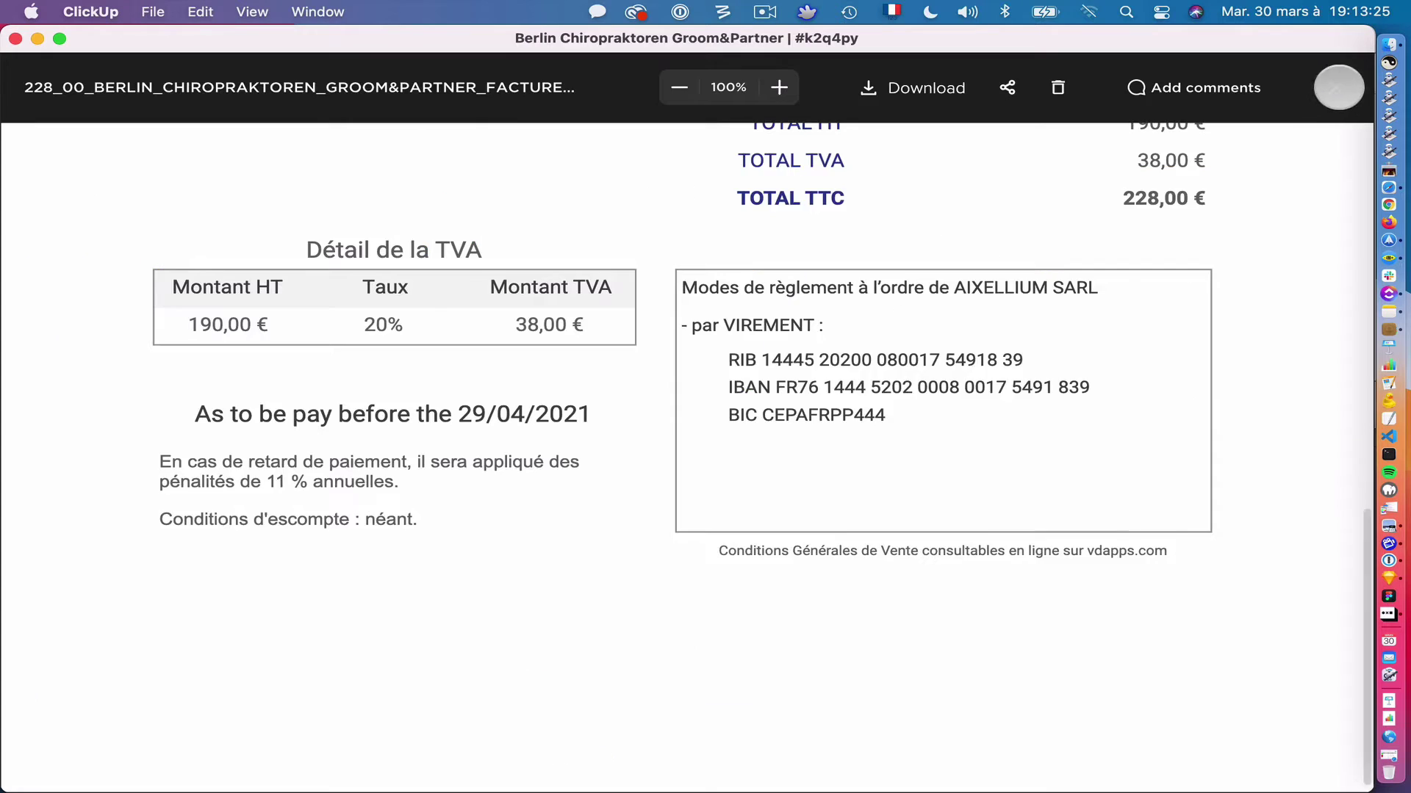
# Close the invoice PDF preview and the Berlin Chiropraktoren Groom&Partner task in ClickUp
pyautogui.click(1320, 98)
pyautogui.scroll(10, 945, 299)
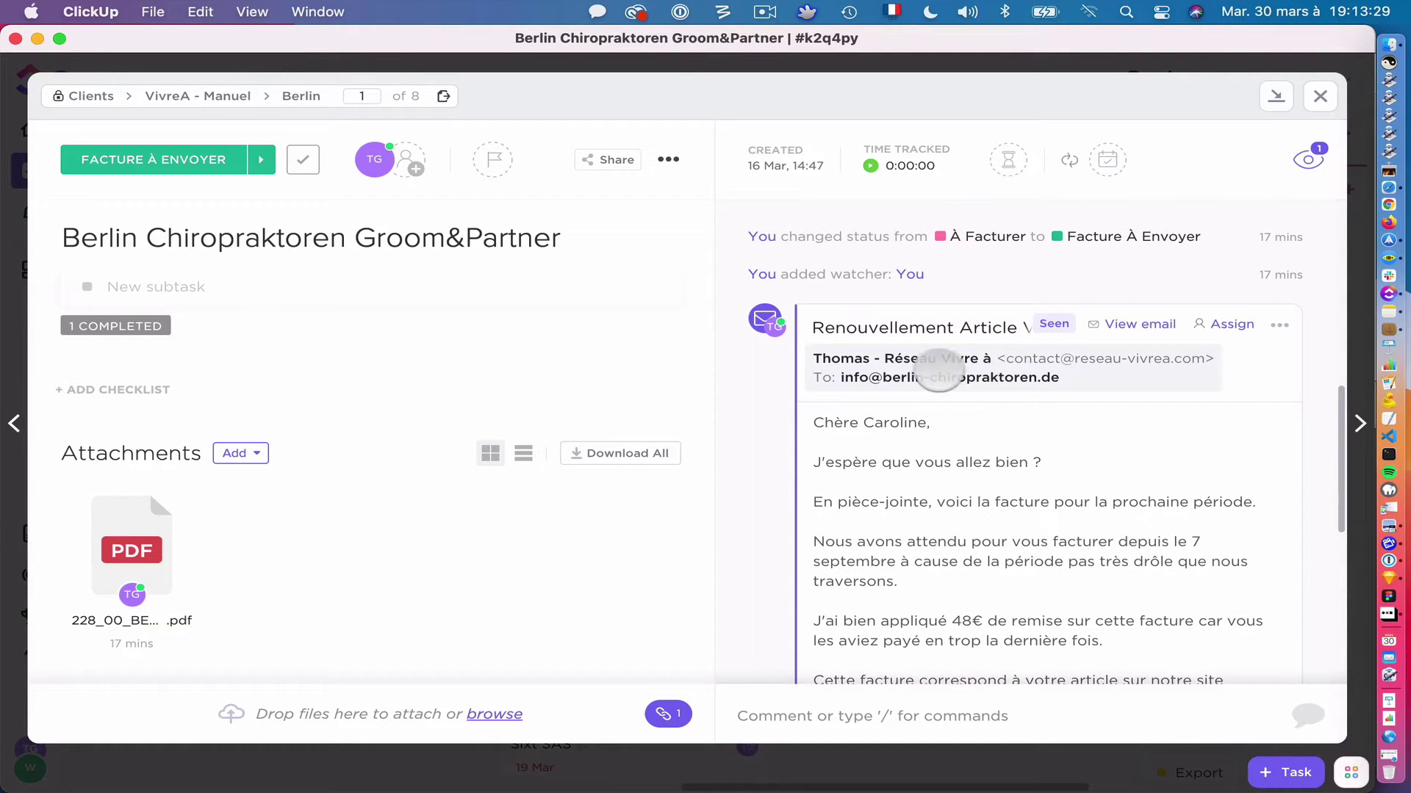
pyautogui.scroll(15, 617, 384)
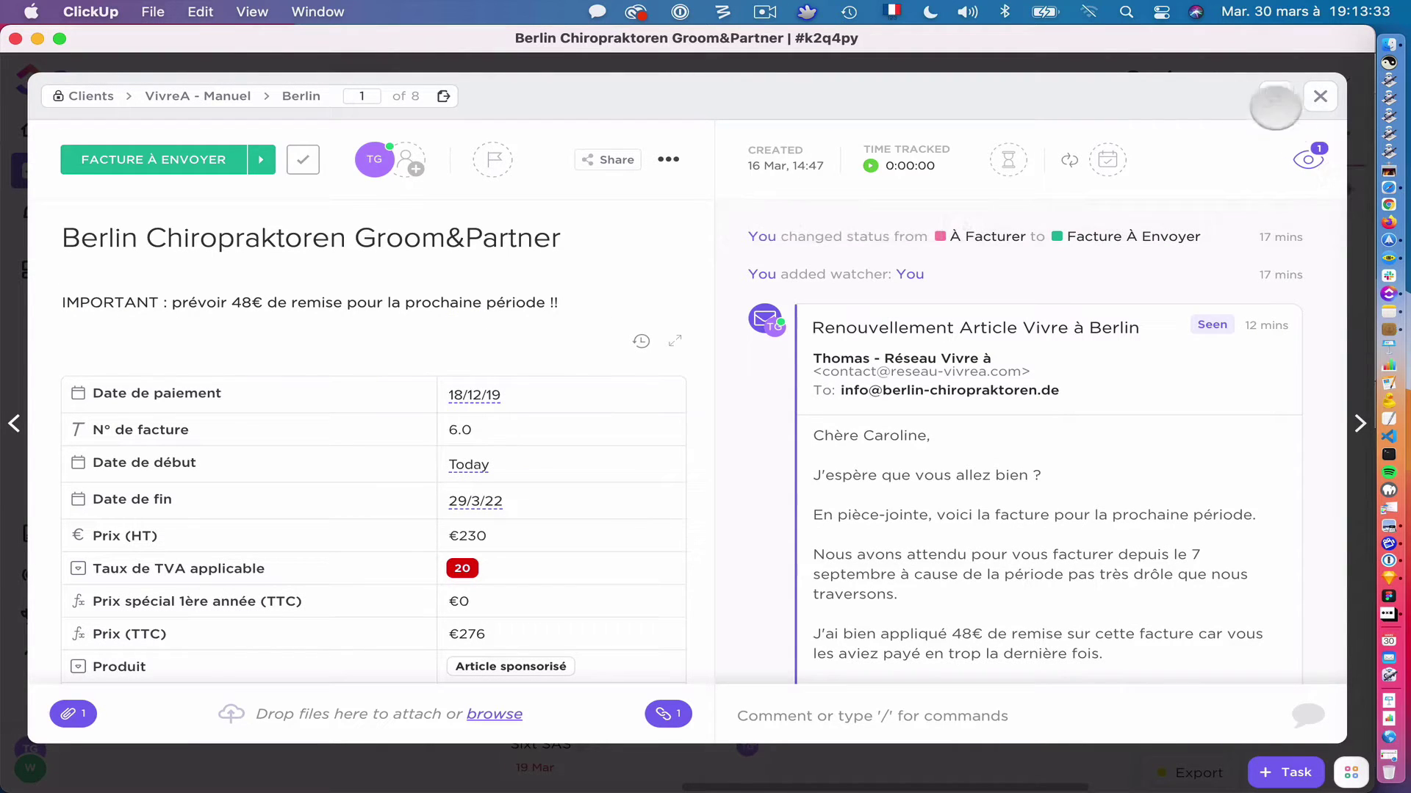
pyautogui.click(1320, 96)
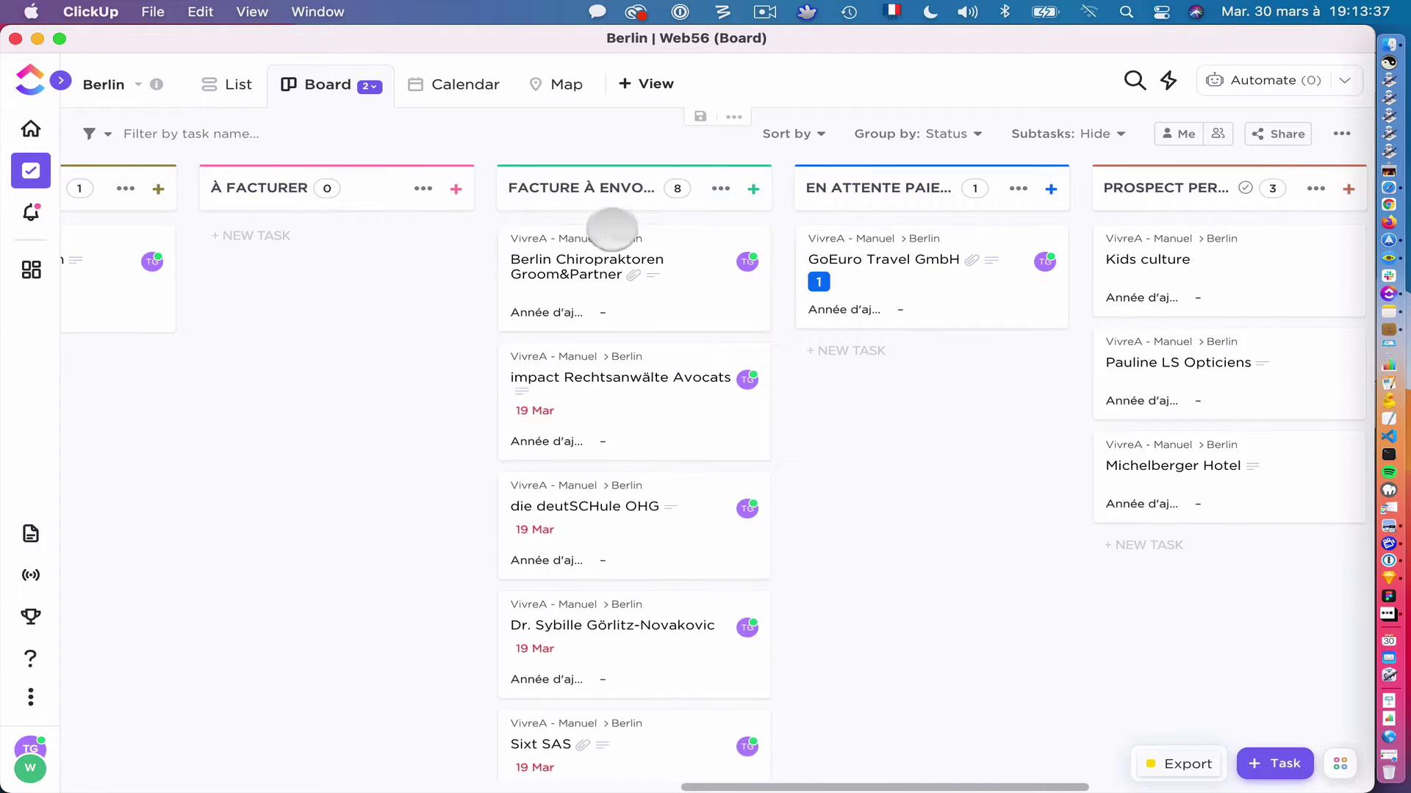
# Look over the invoice spreadsheet and the Apps Script triggers page
pyautogui.click(1359, 193)
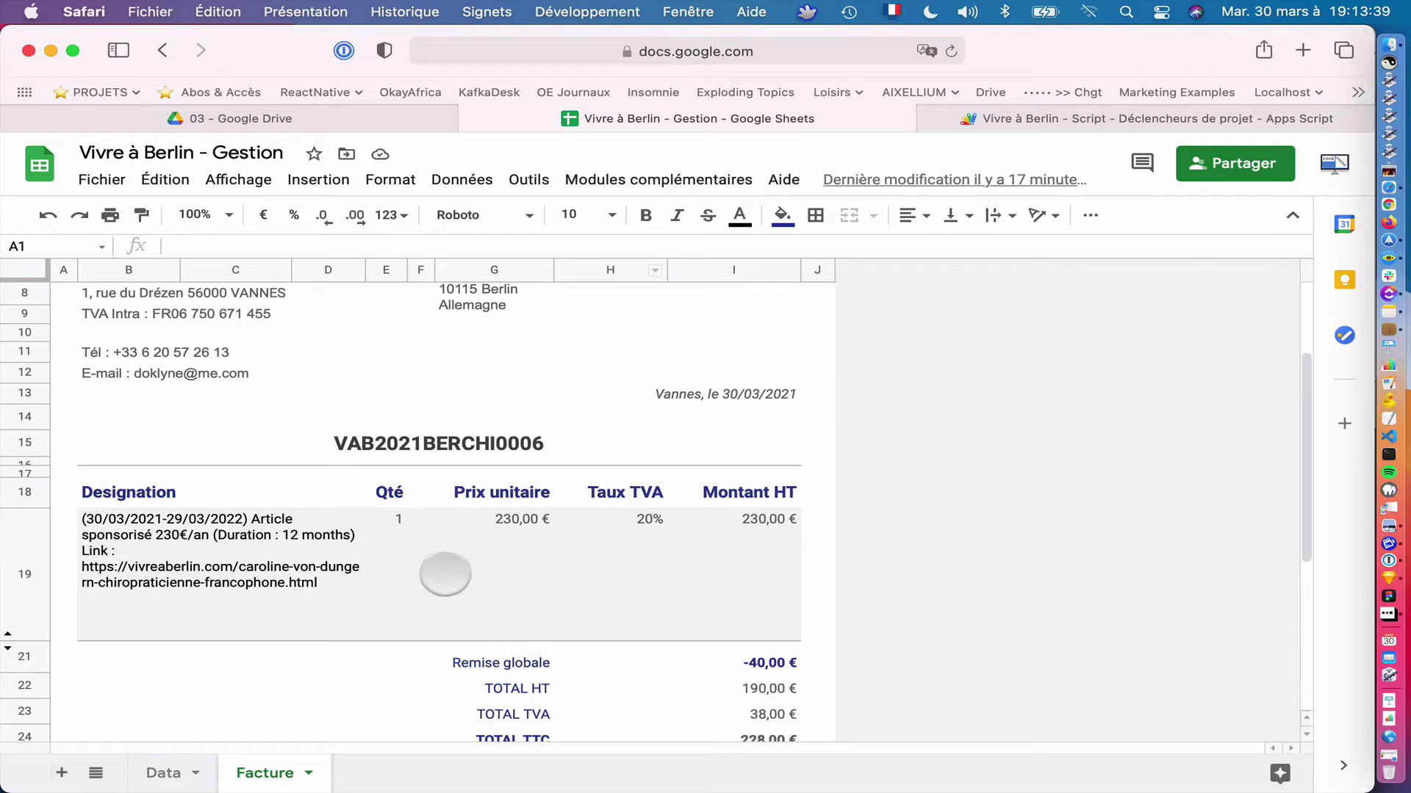
pyautogui.scroll(3, 440, 566)
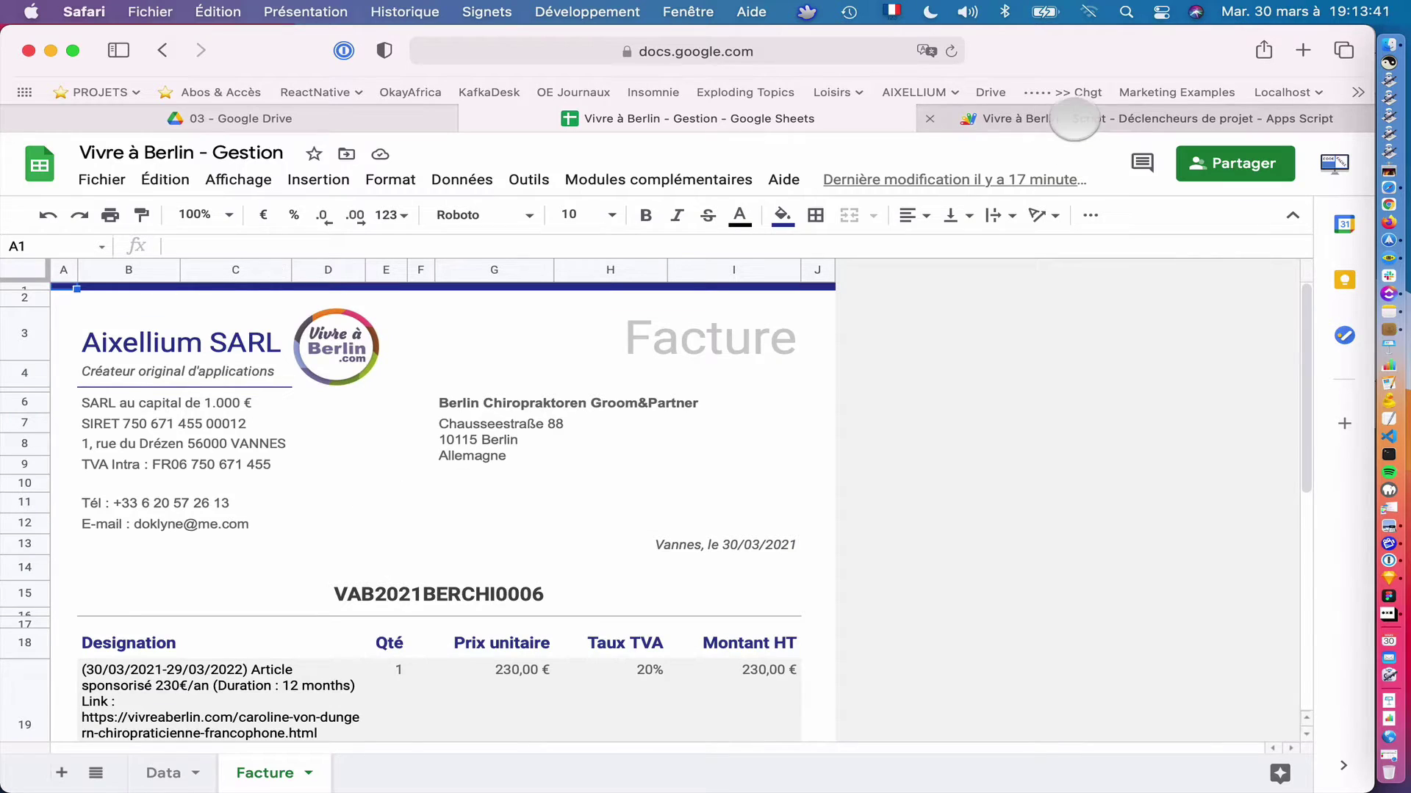
pyautogui.click(1058, 118)
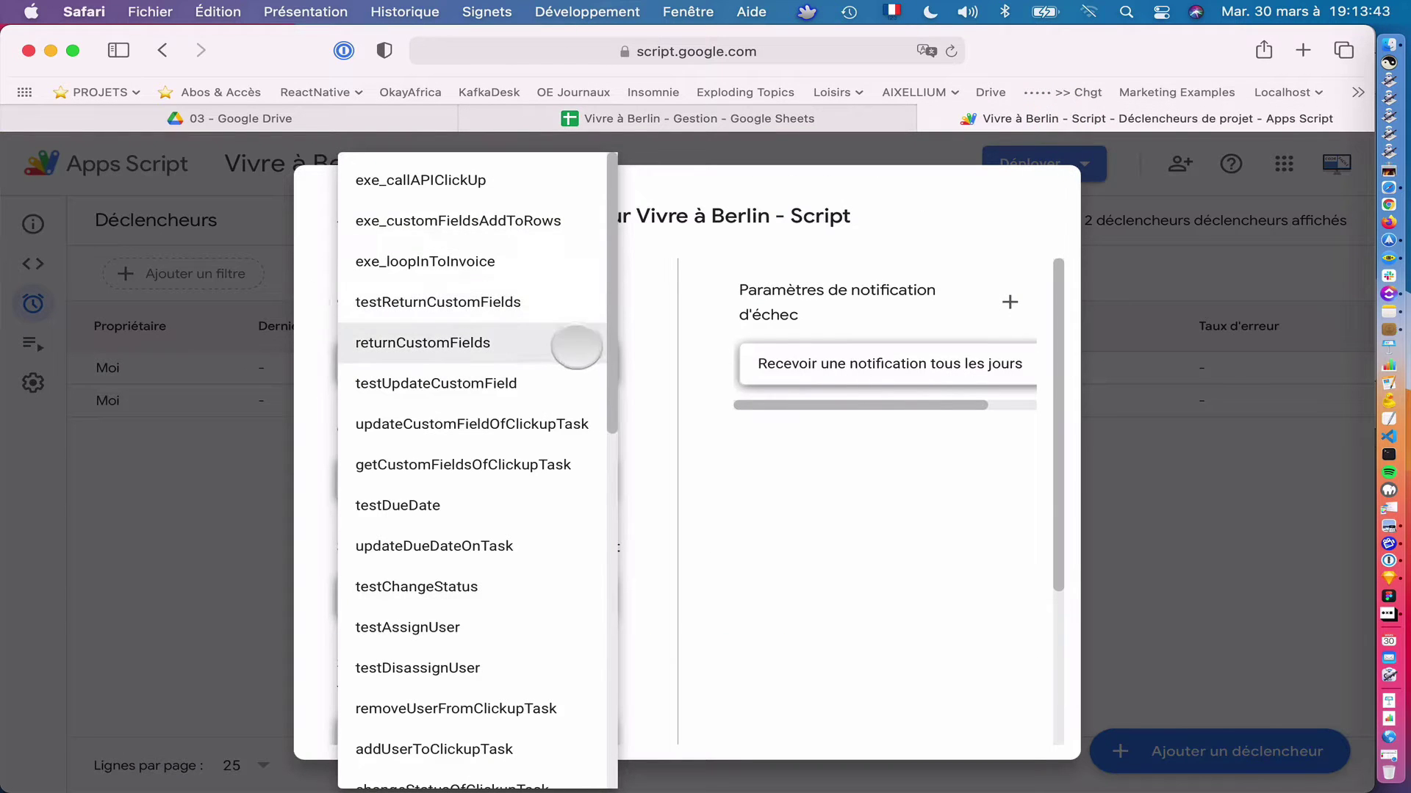
# Check the Drive files folder, then show the ClickUp Berlin board with eight À FACTURER tasks
pyautogui.click(363, 119)
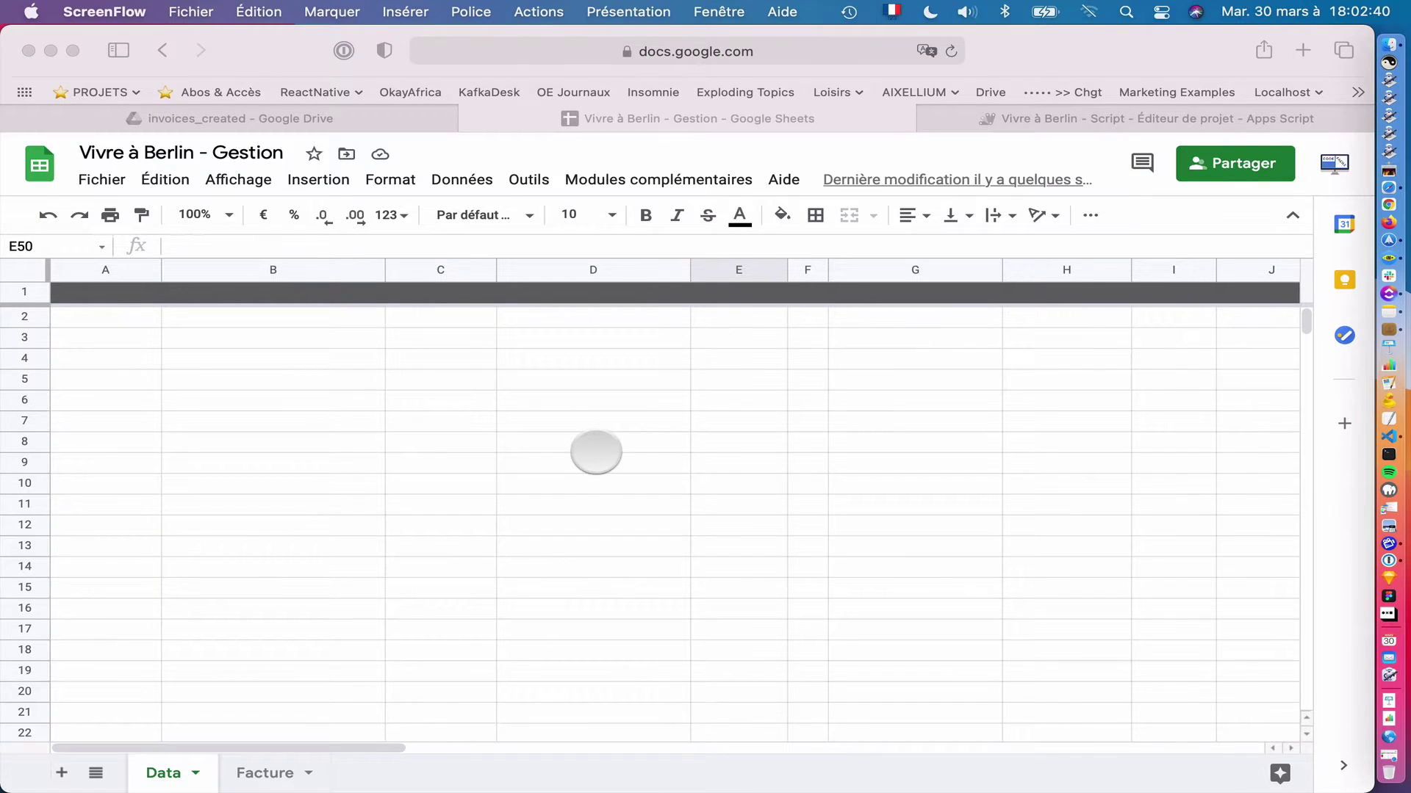
pyautogui.click(596, 452)
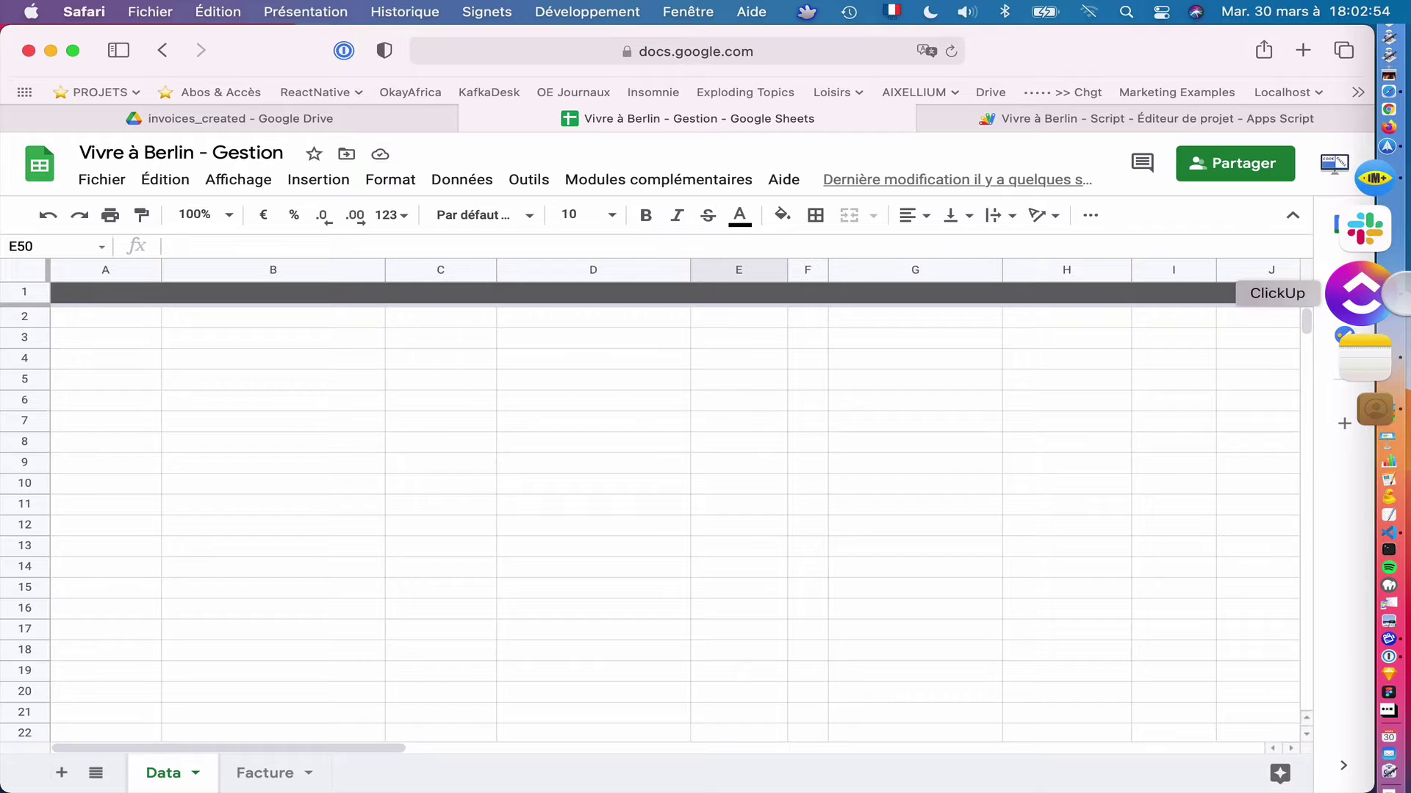
pyautogui.click(1360, 293)
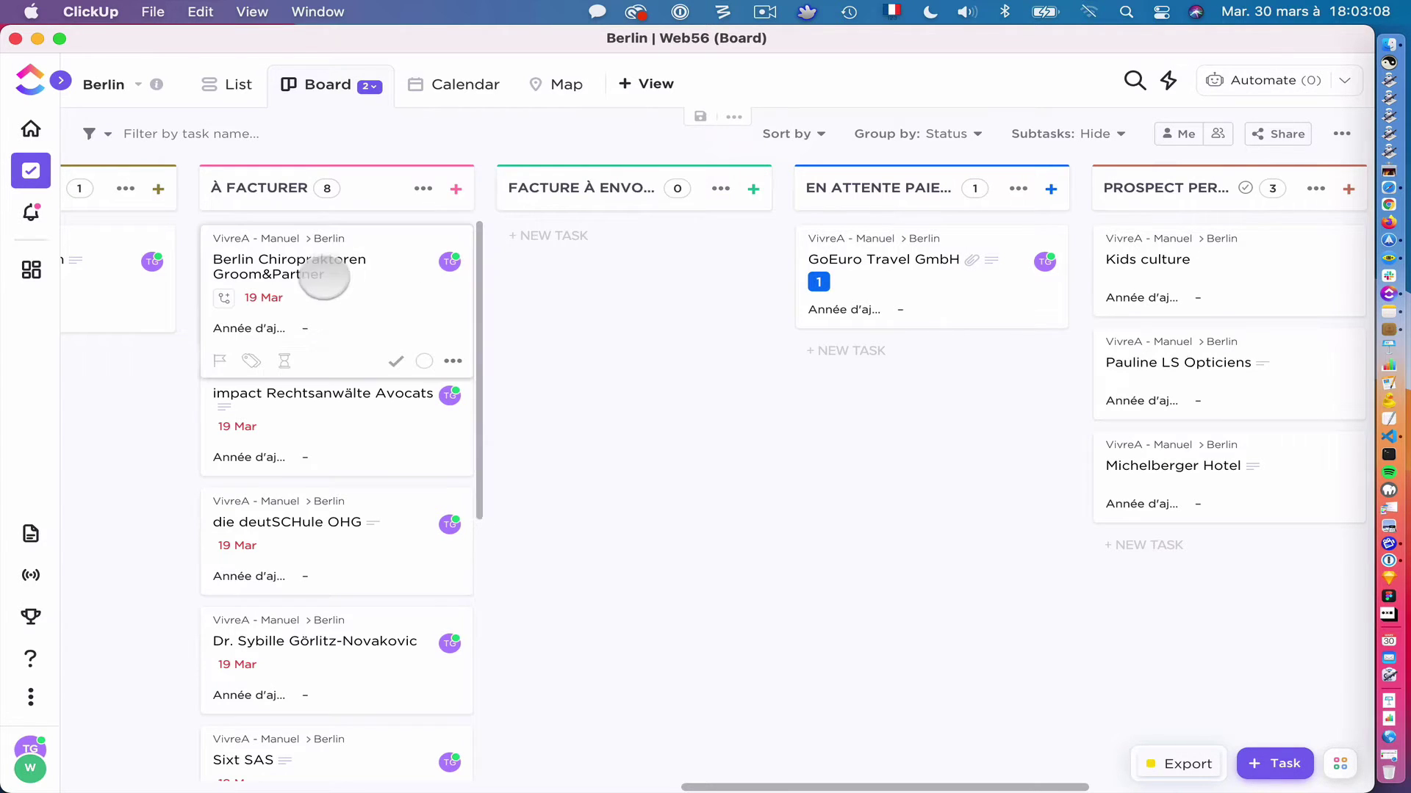
pyautogui.click(323, 269)
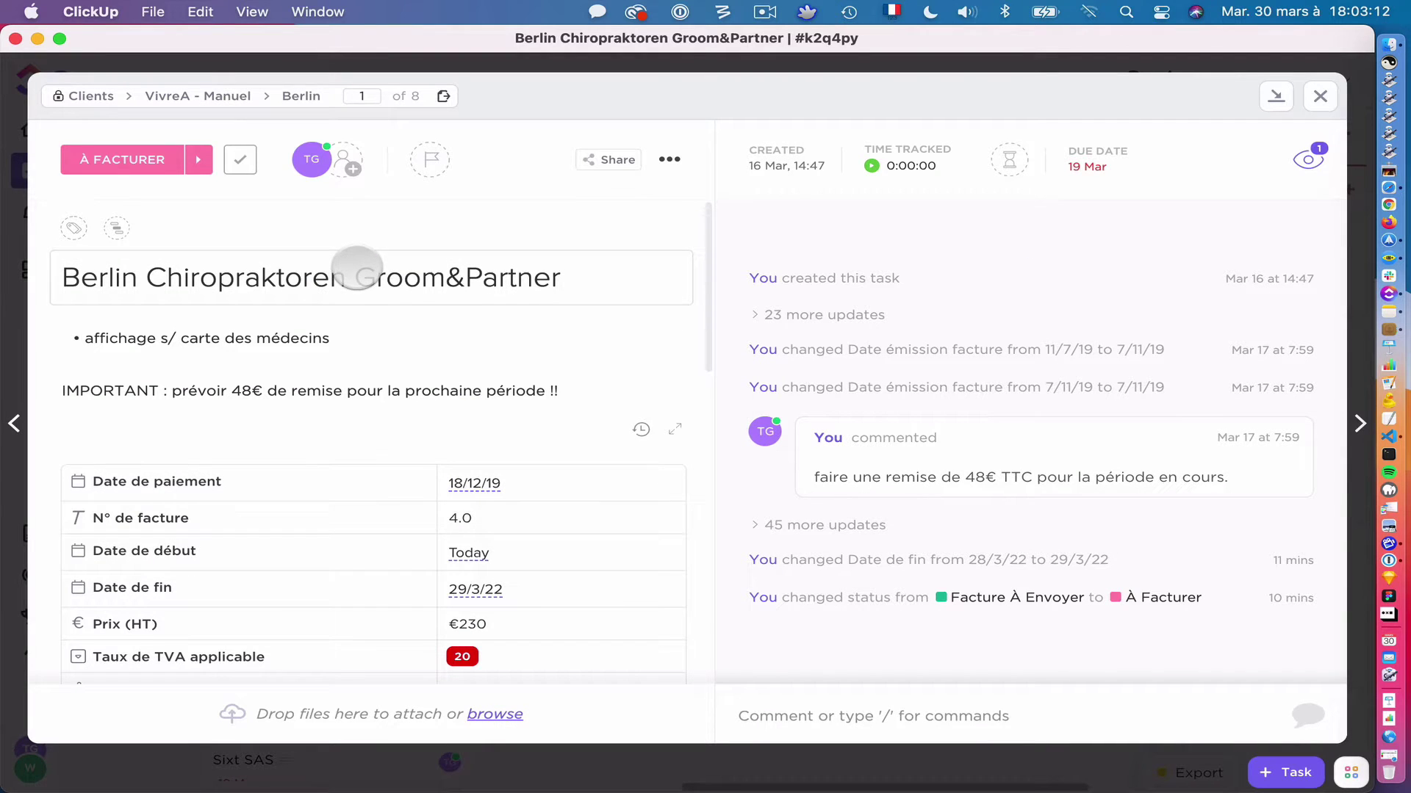
pyautogui.scroll(-10, 677, 349)
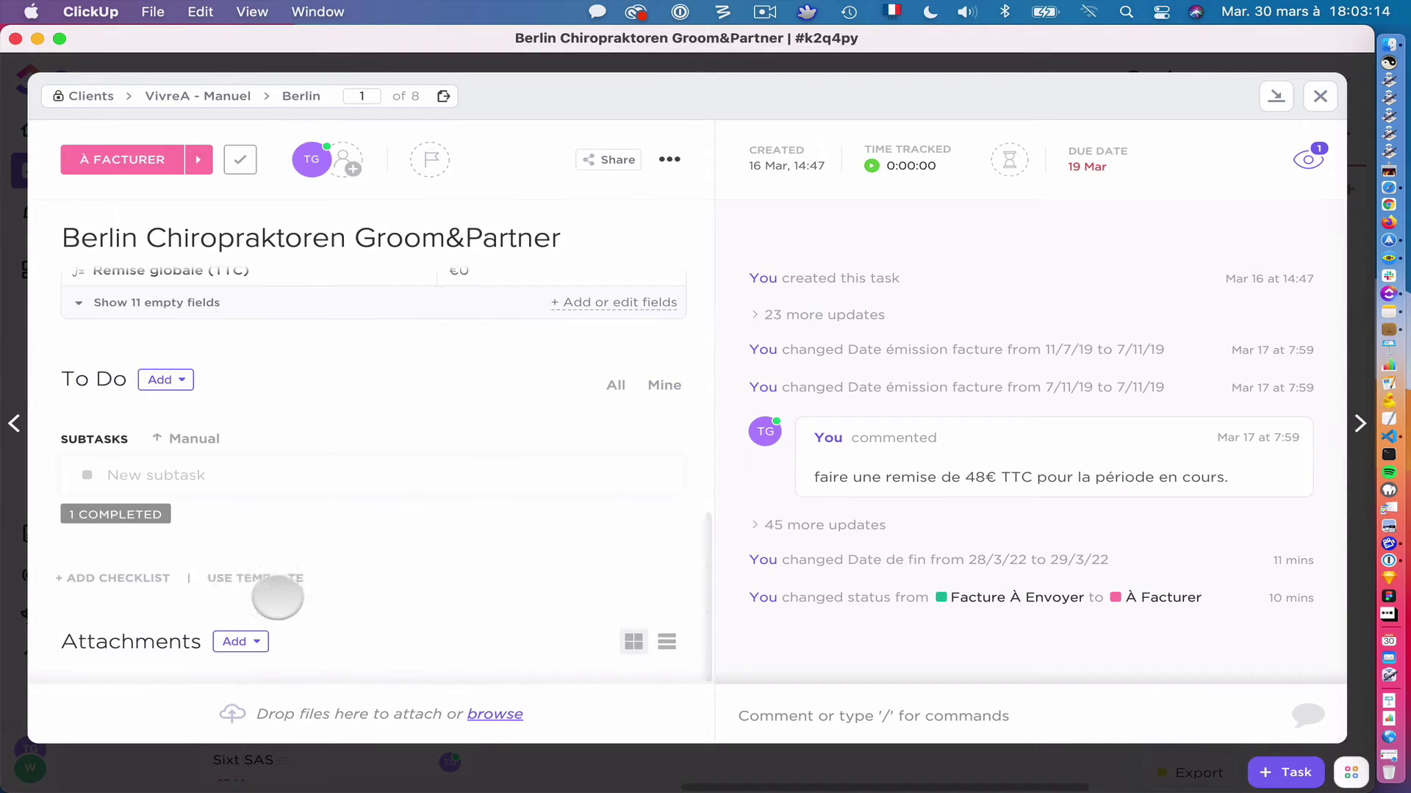
pyautogui.scroll(3, 431, 535)
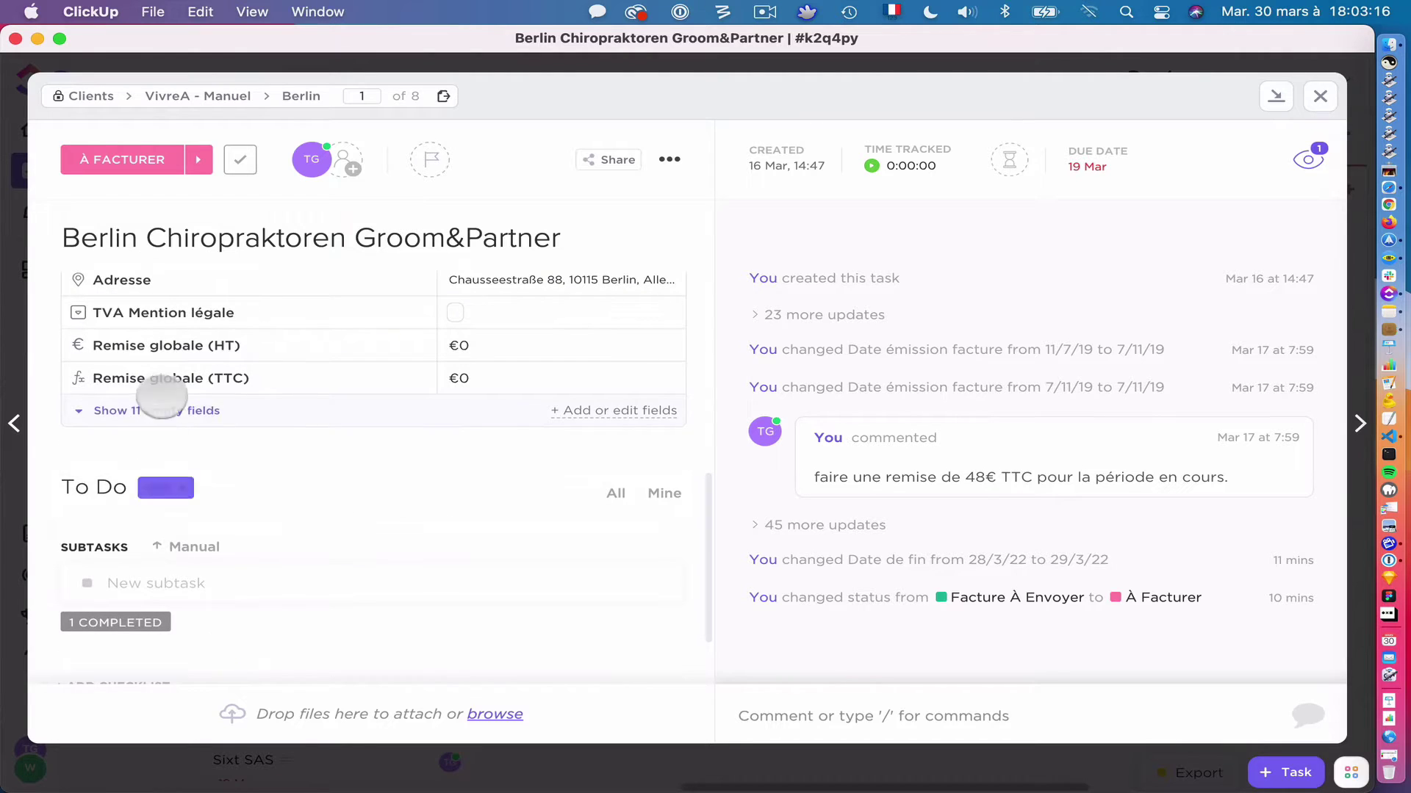
pyautogui.click(154, 409)
pyautogui.scroll(10, 274, 411)
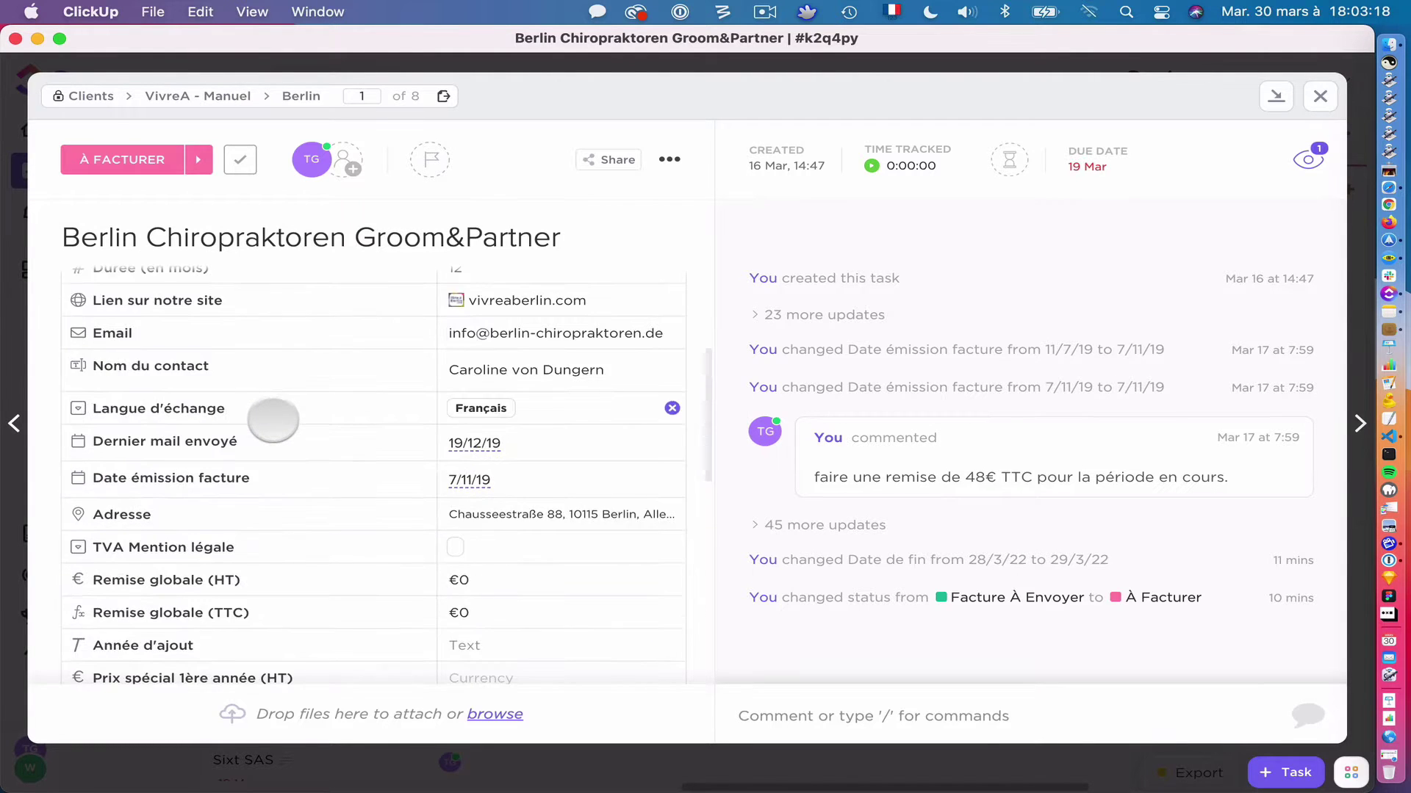
pyautogui.scroll(8, 272, 420)
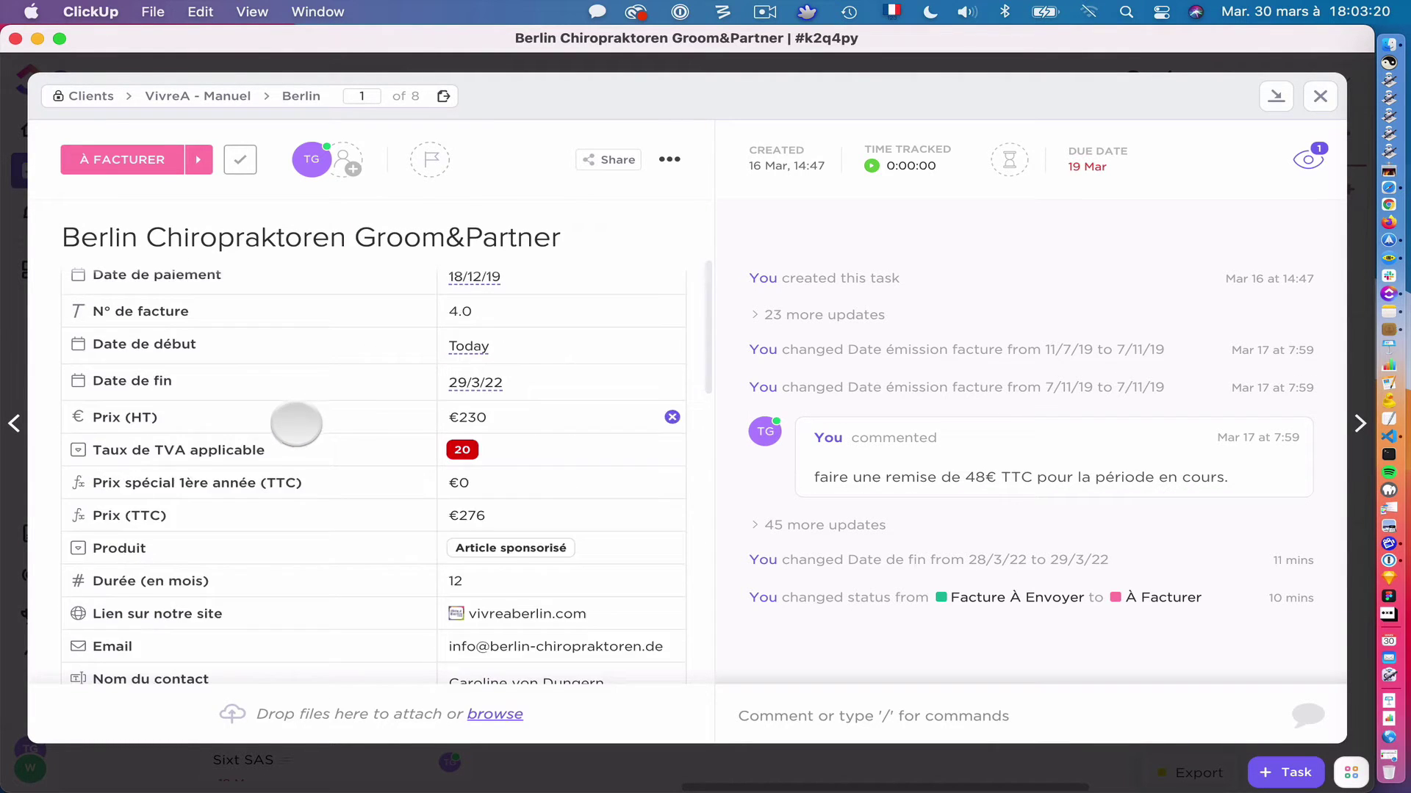
pyautogui.click(1318, 93)
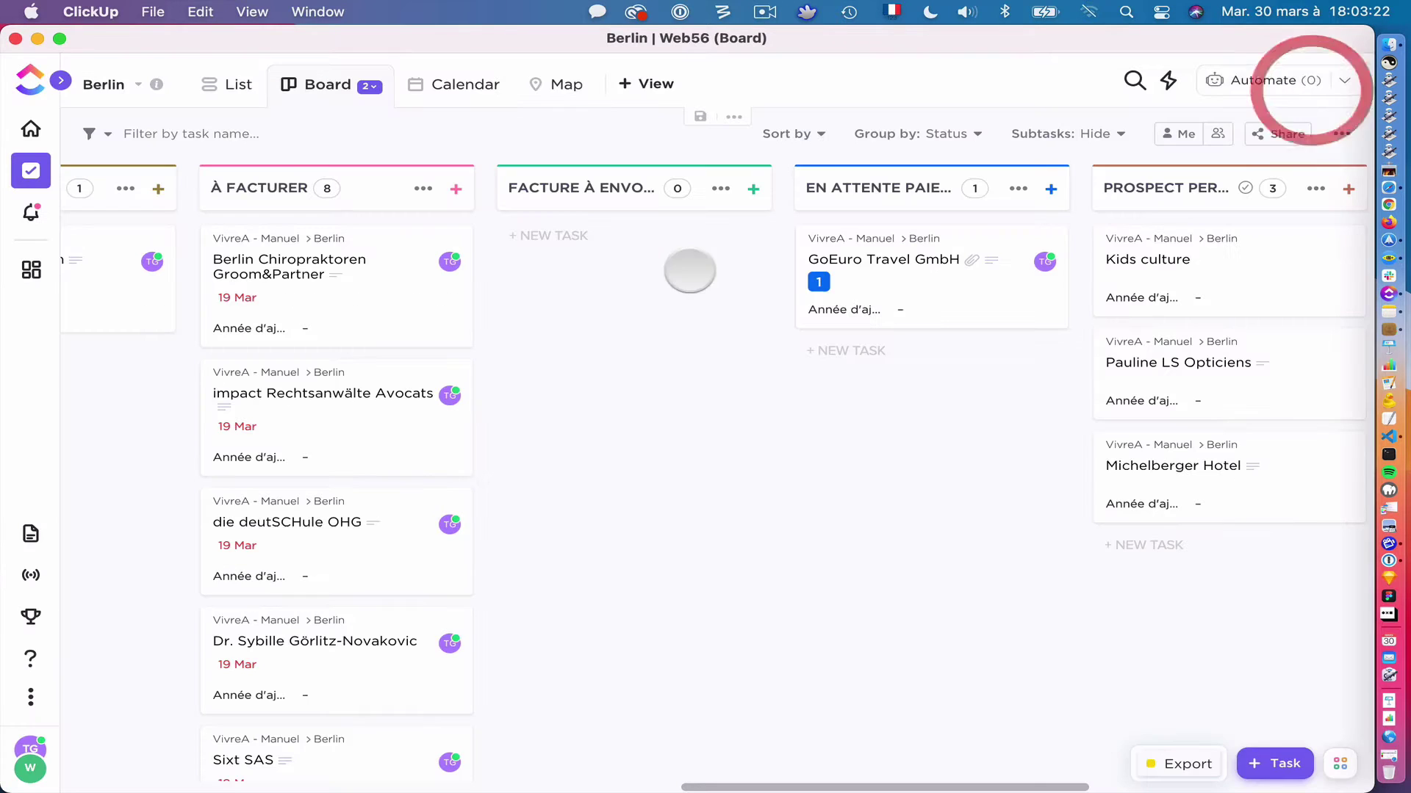
pyautogui.scroll(-4, 353, 404)
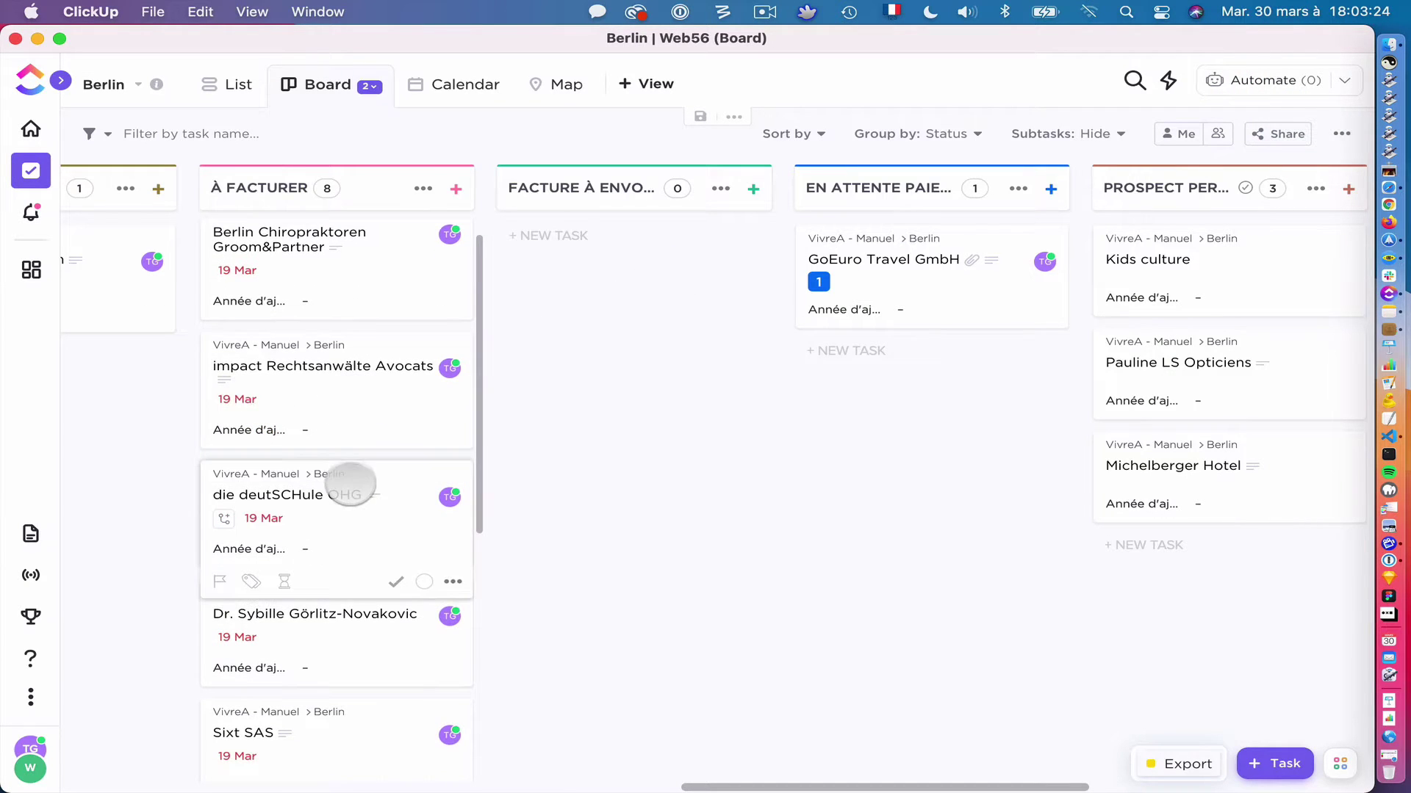
pyautogui.scroll(-12, 368, 679)
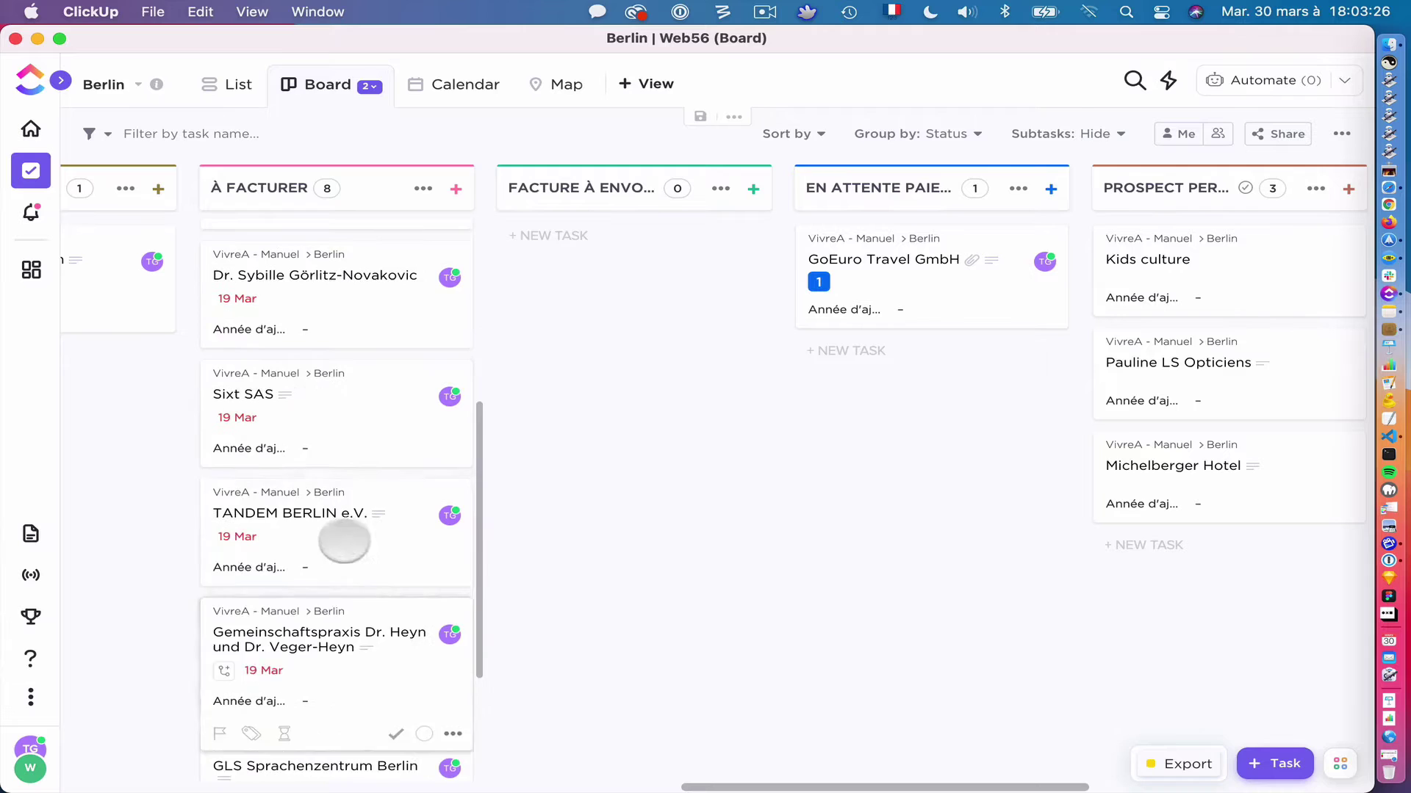
pyautogui.scroll(12, 355, 284)
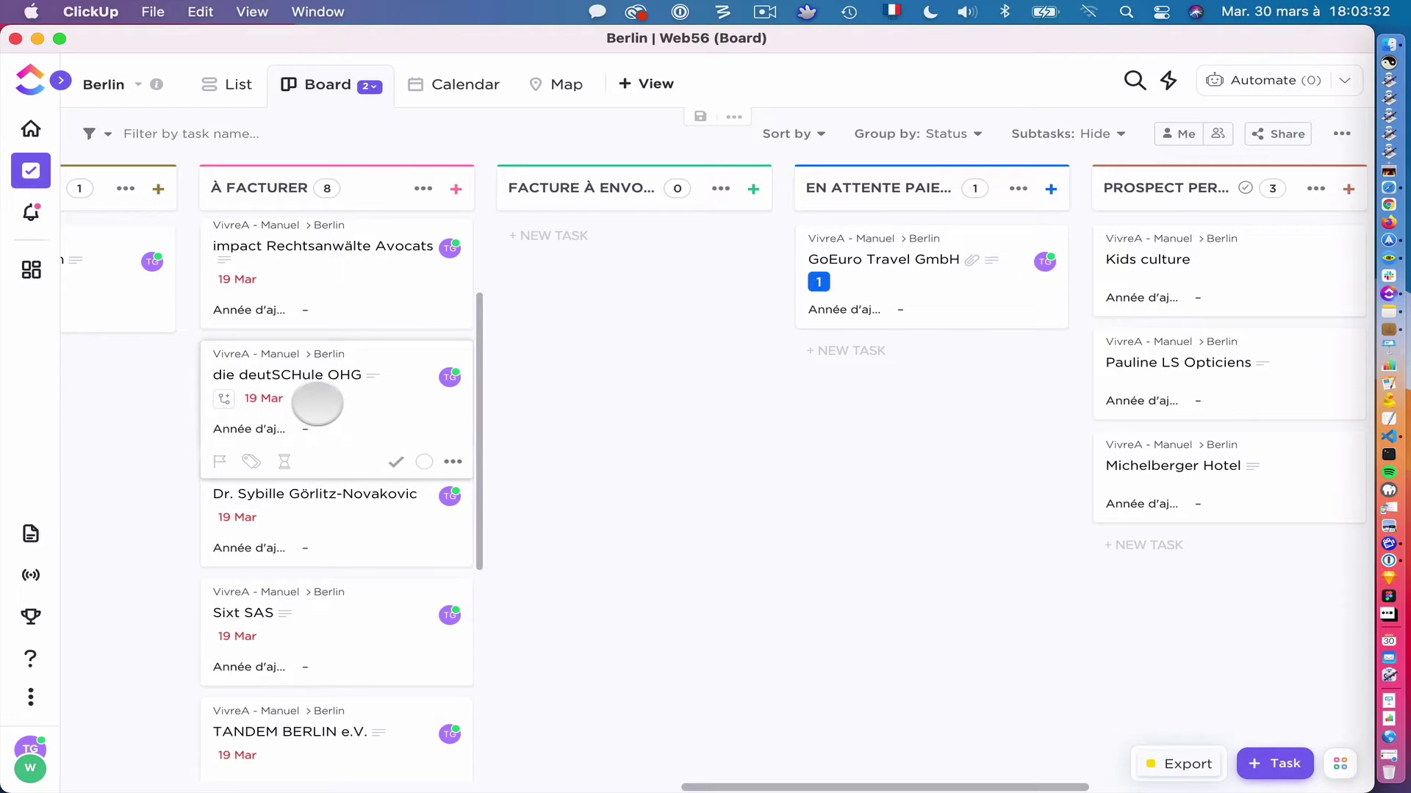
pyautogui.scroll(4, 371, 339)
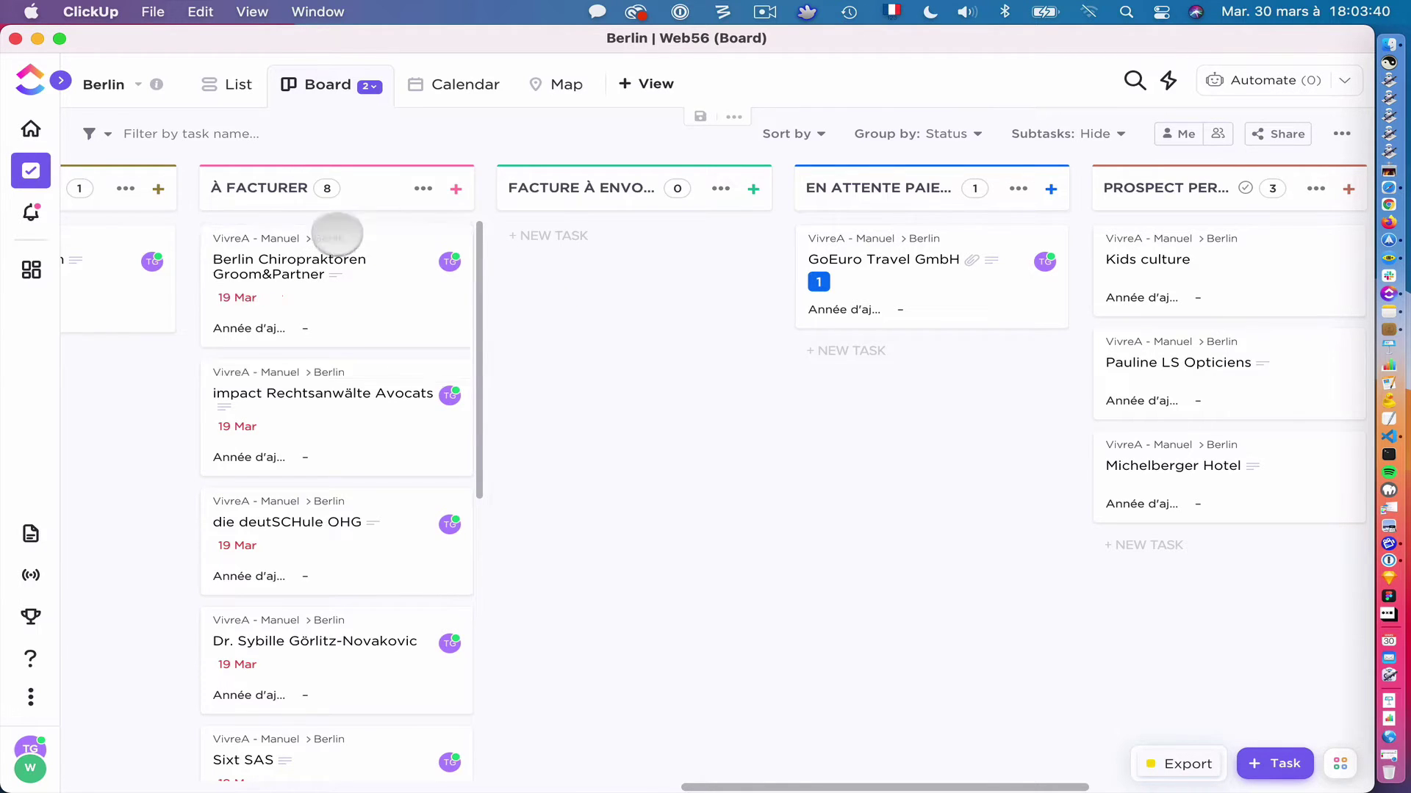
pyautogui.moveTo(400, 280)
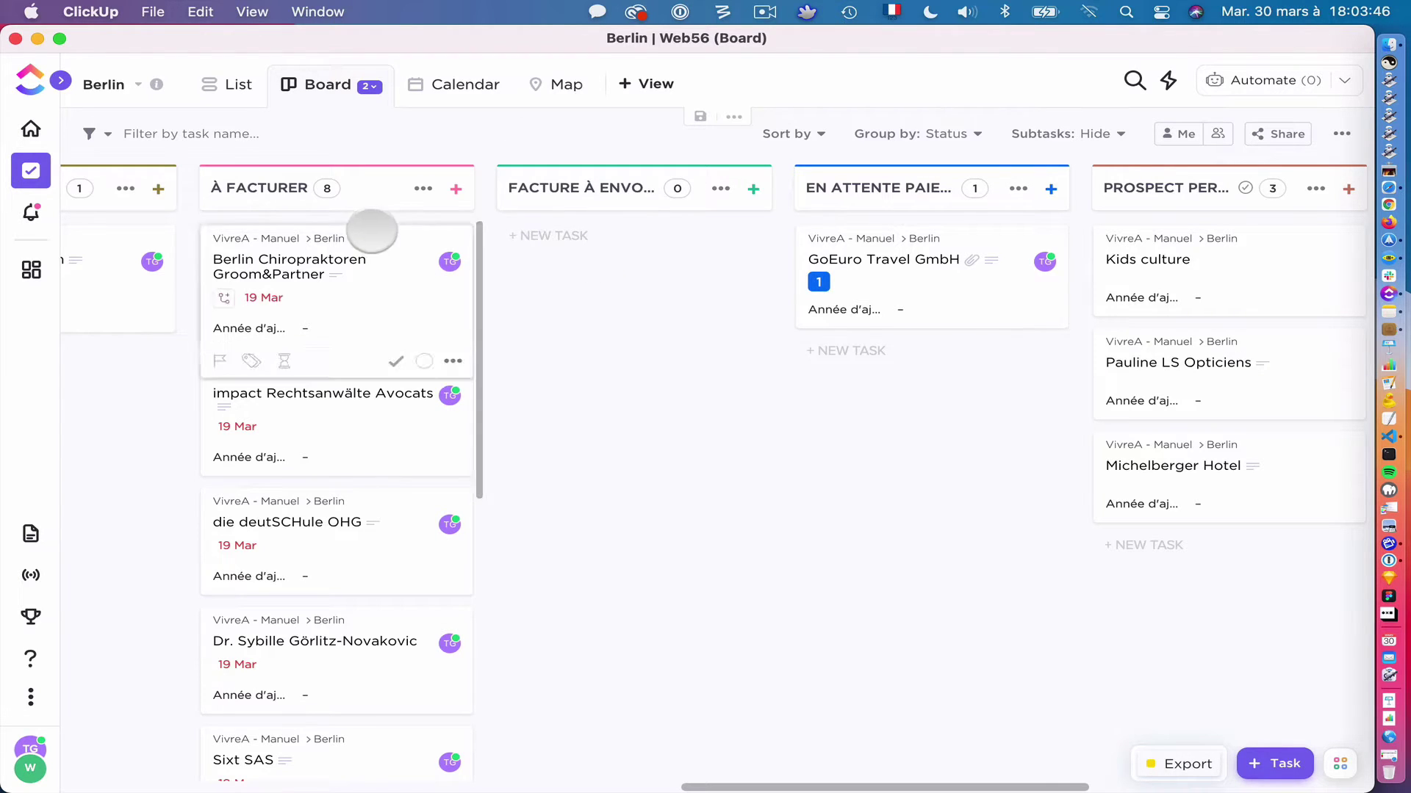
pyautogui.moveTo(319, 233)
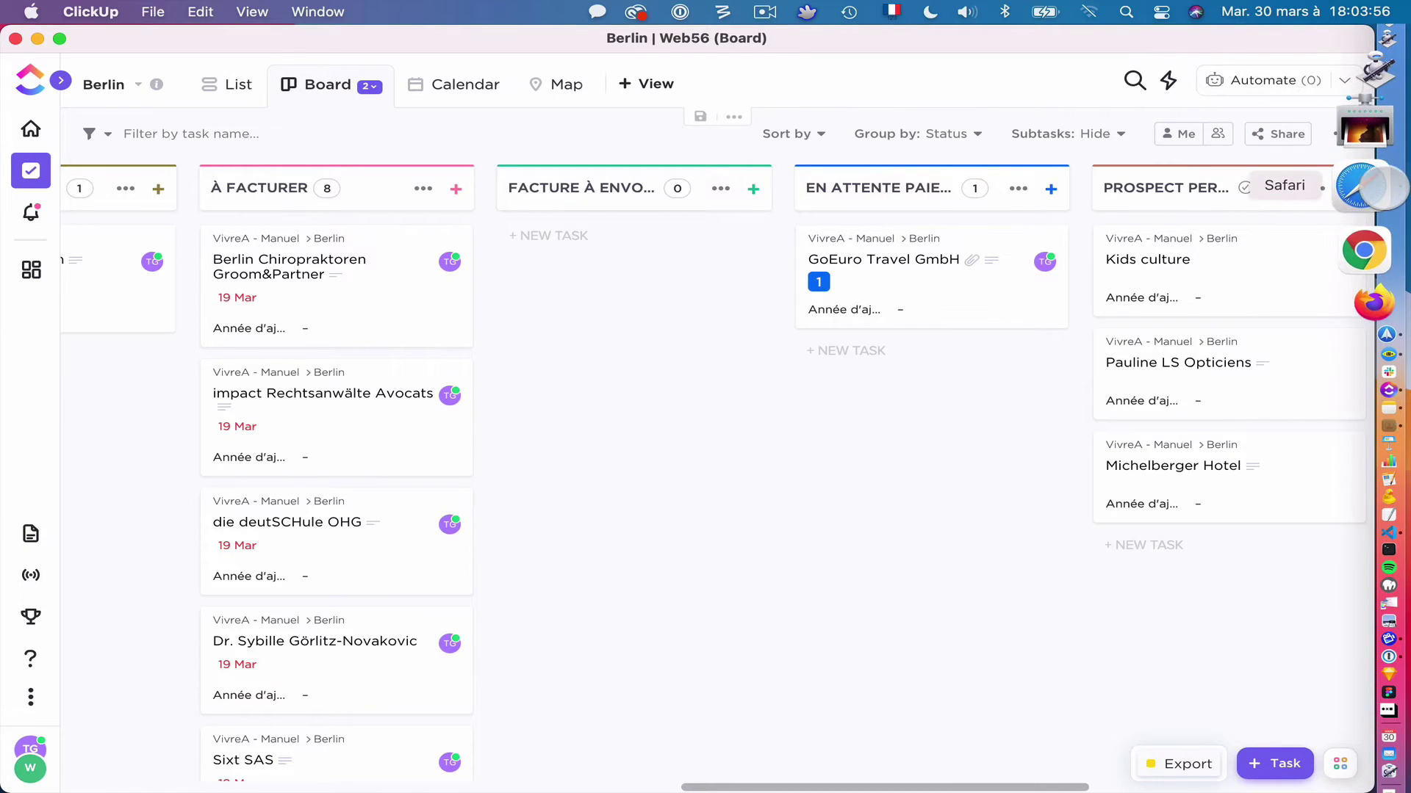
# Run exe_callAPIClickUp in Apps Script and view the 12 imported tasks in the Data sheet
pyautogui.click(1363, 186)
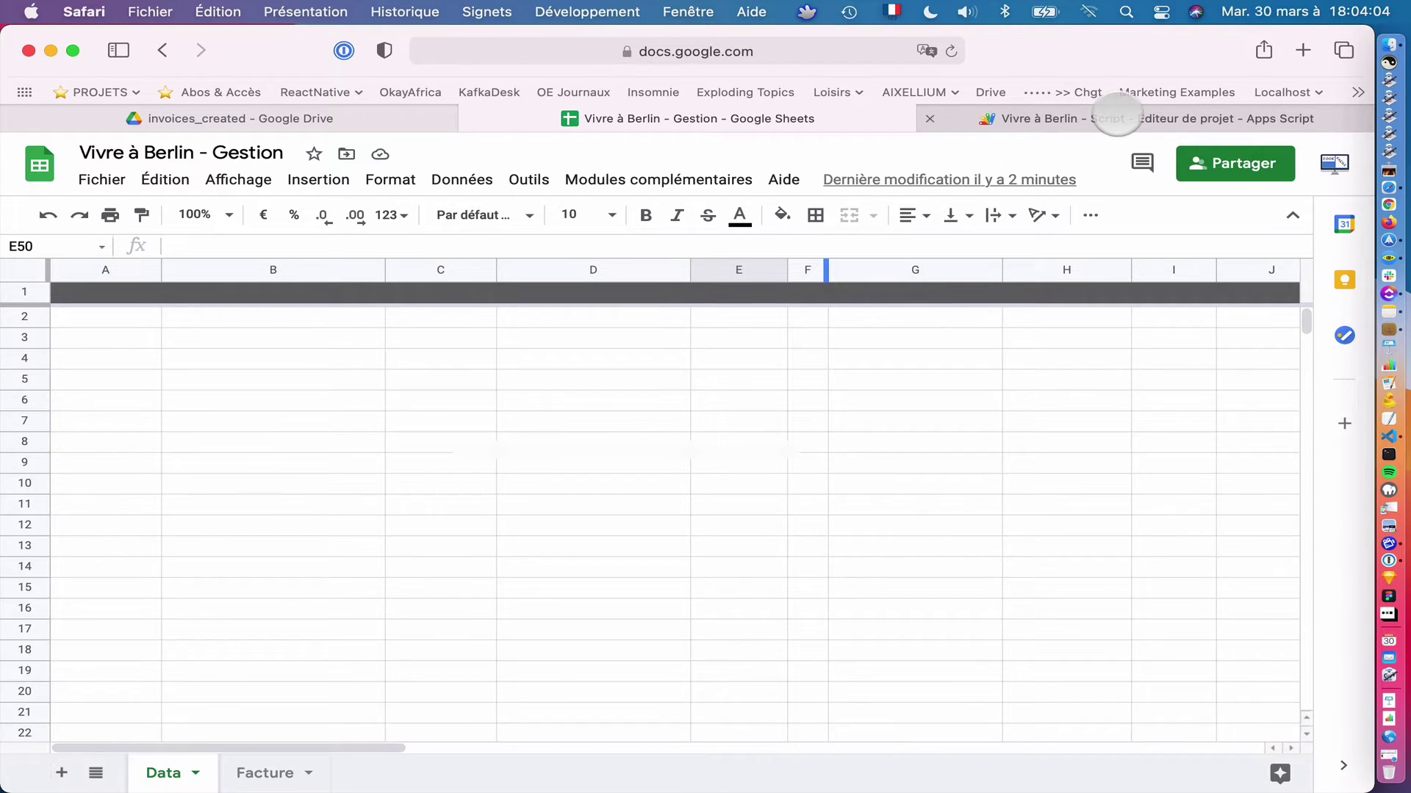
pyautogui.click(1116, 115)
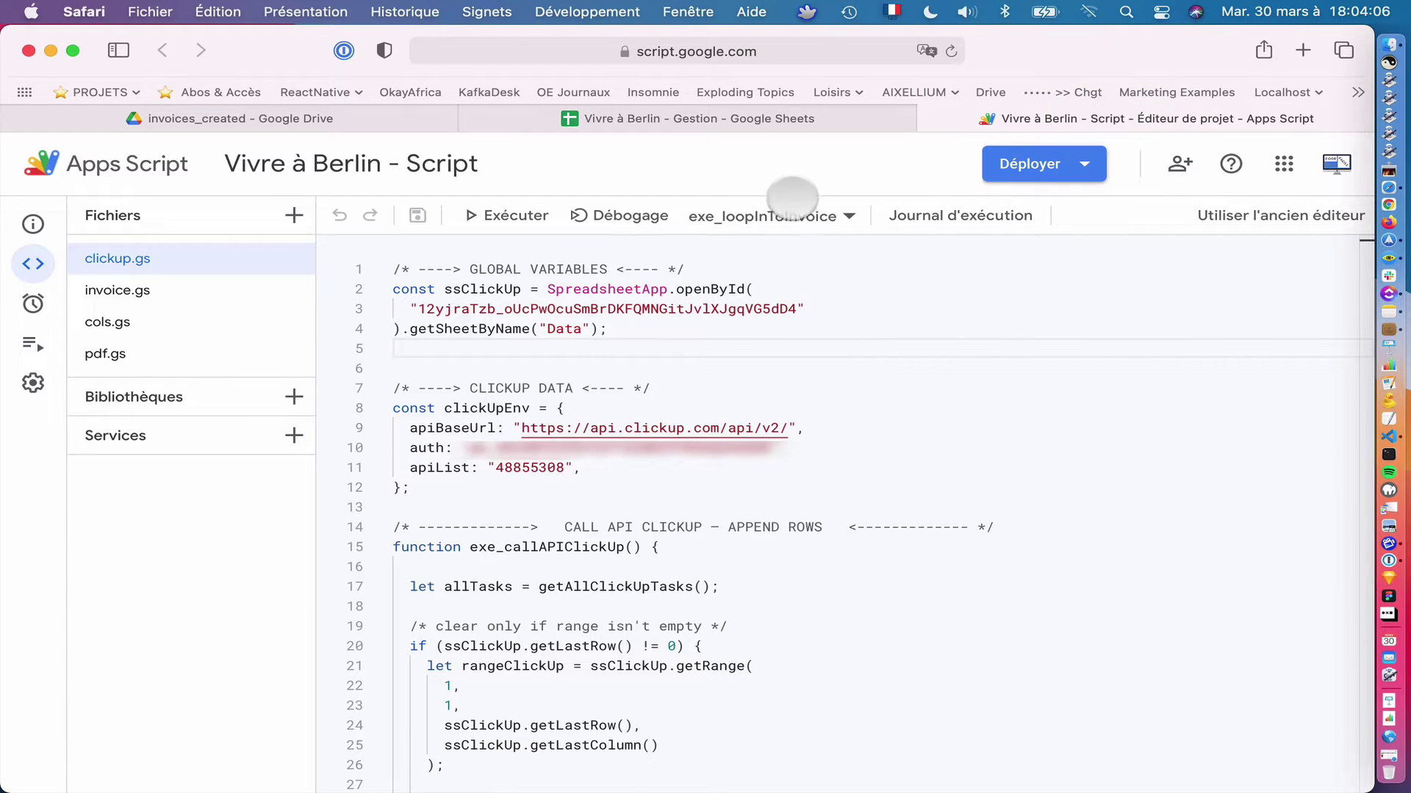
pyautogui.click(768, 215)
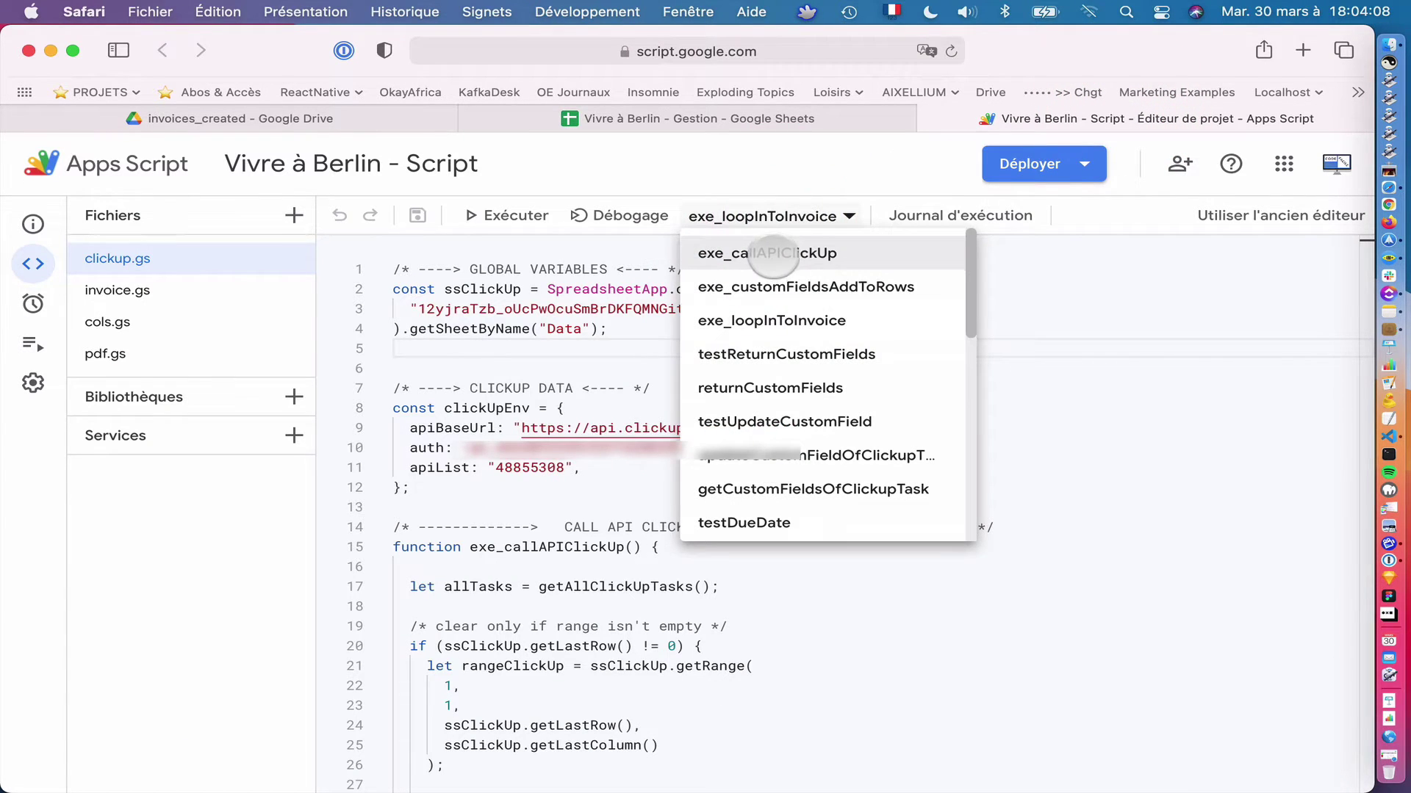
pyautogui.click(814, 253)
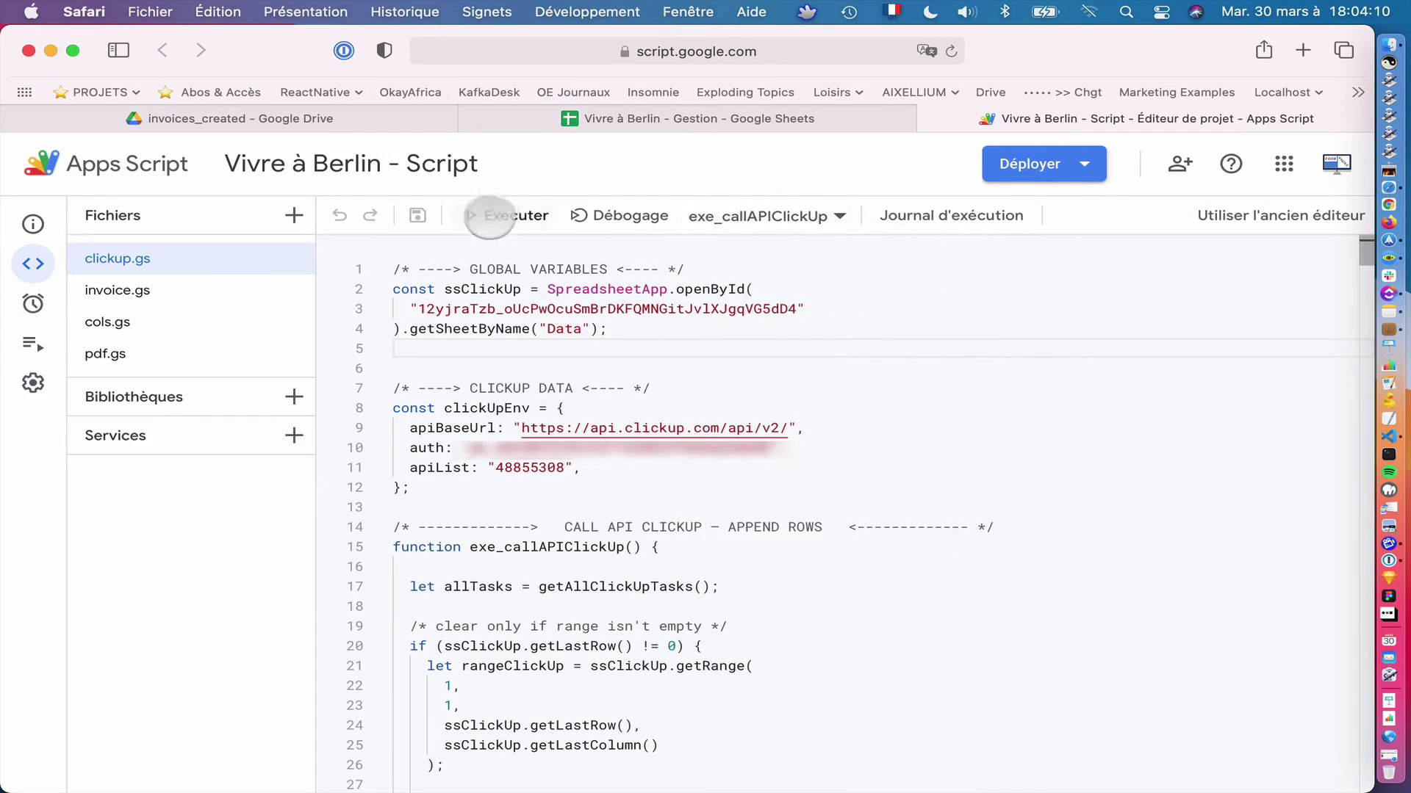
pyautogui.click(492, 216)
pyautogui.click(757, 115)
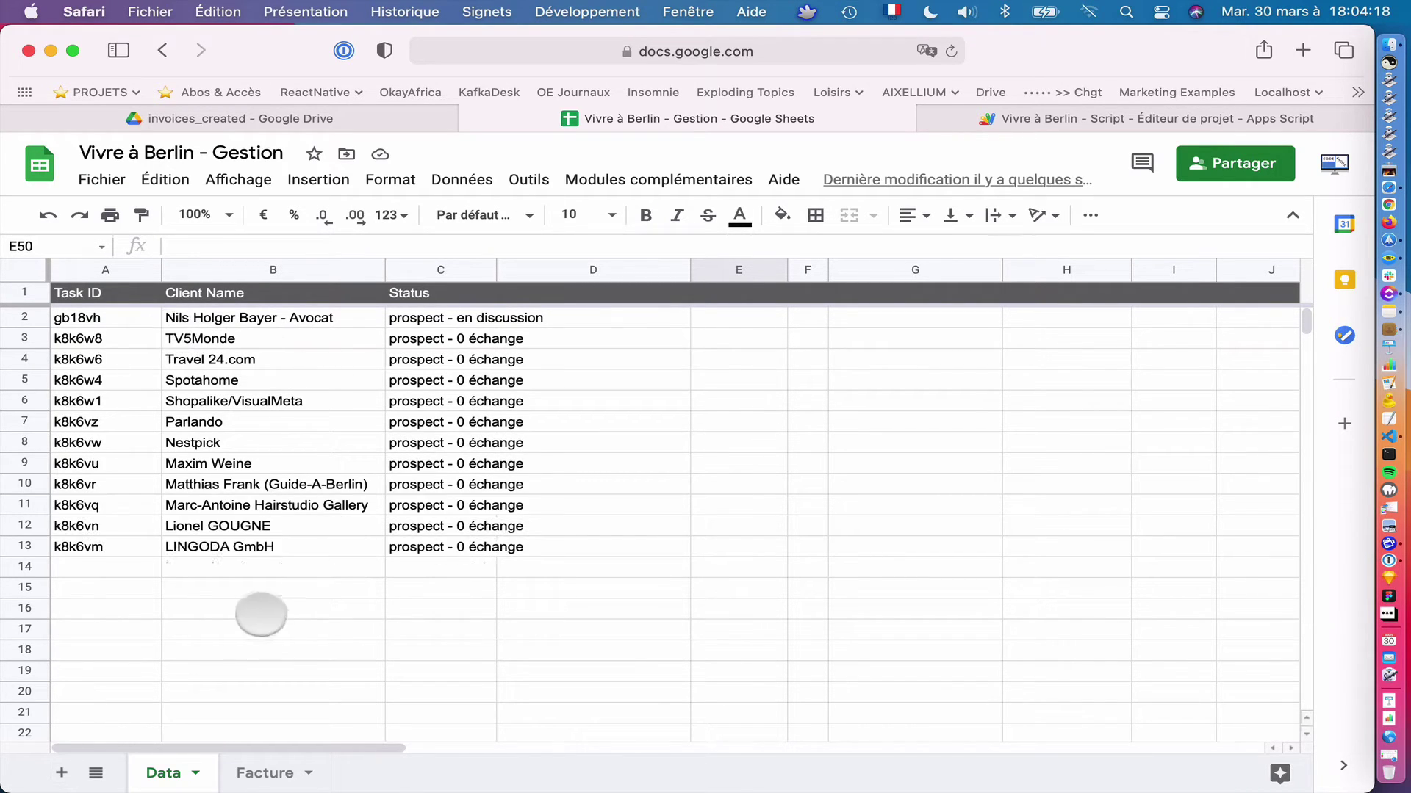
# Review the imported Data statuses, then select exe_customFieldsAddToRows as the function to run
pyautogui.scroll(-10, 295, 626)
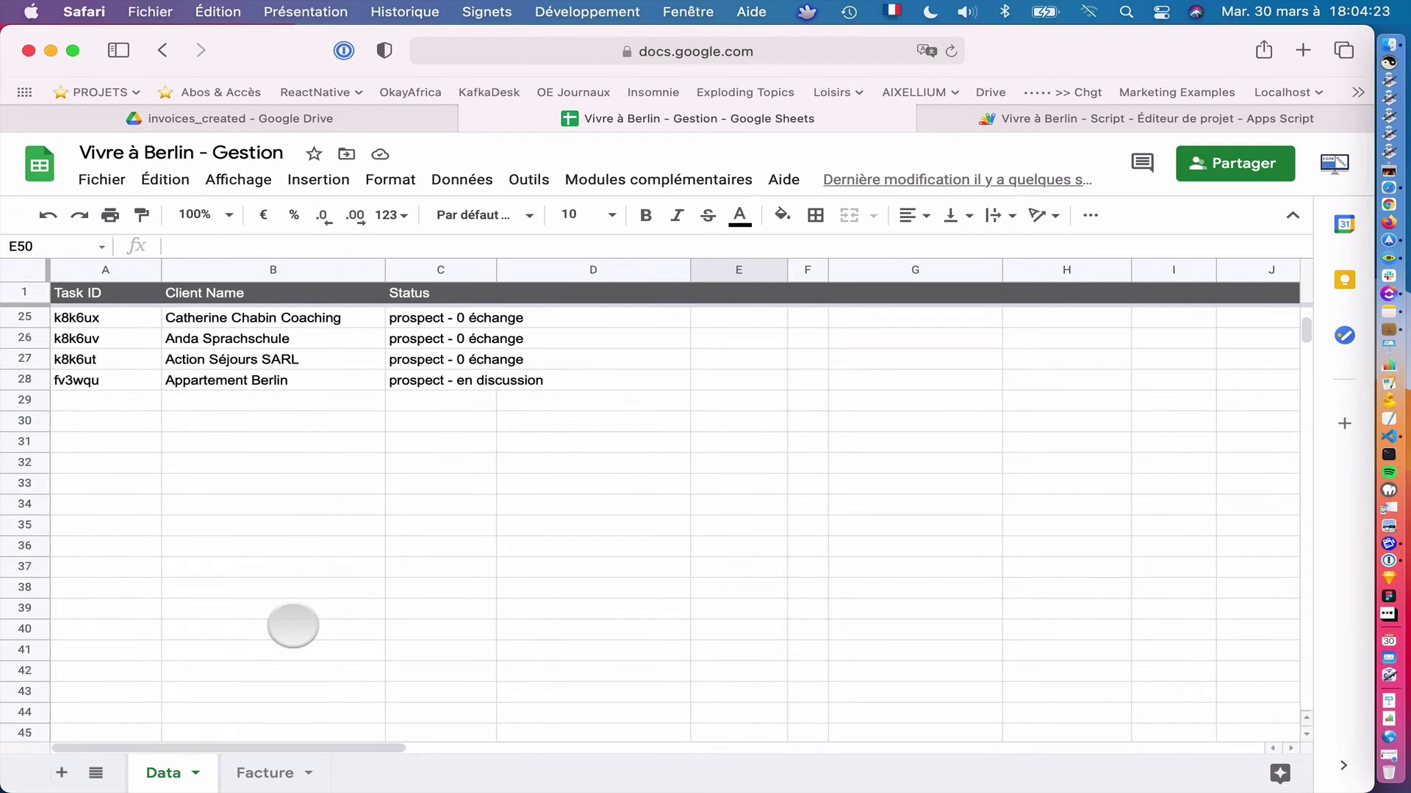
pyautogui.scroll(-10, 289, 629)
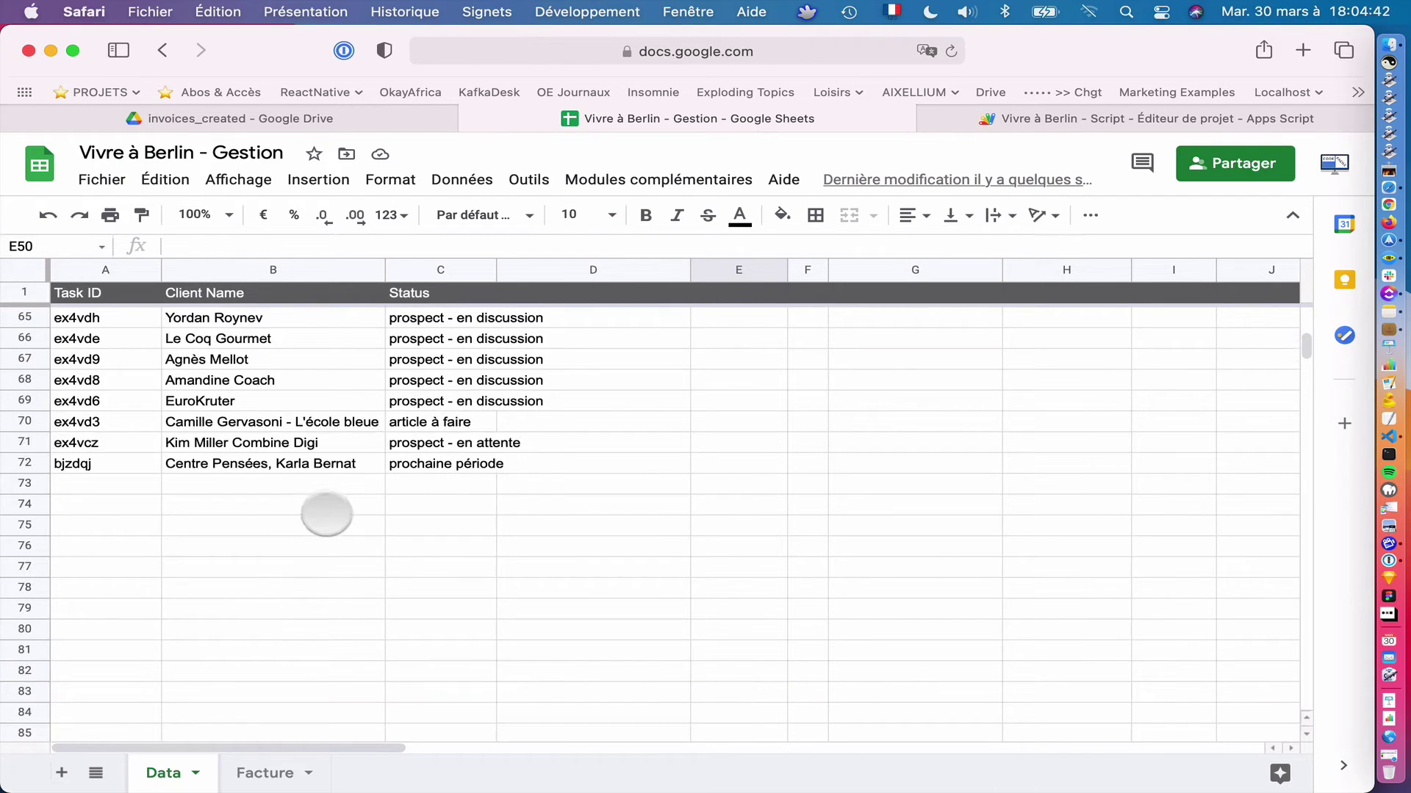
pyautogui.scroll(10, 180, 401)
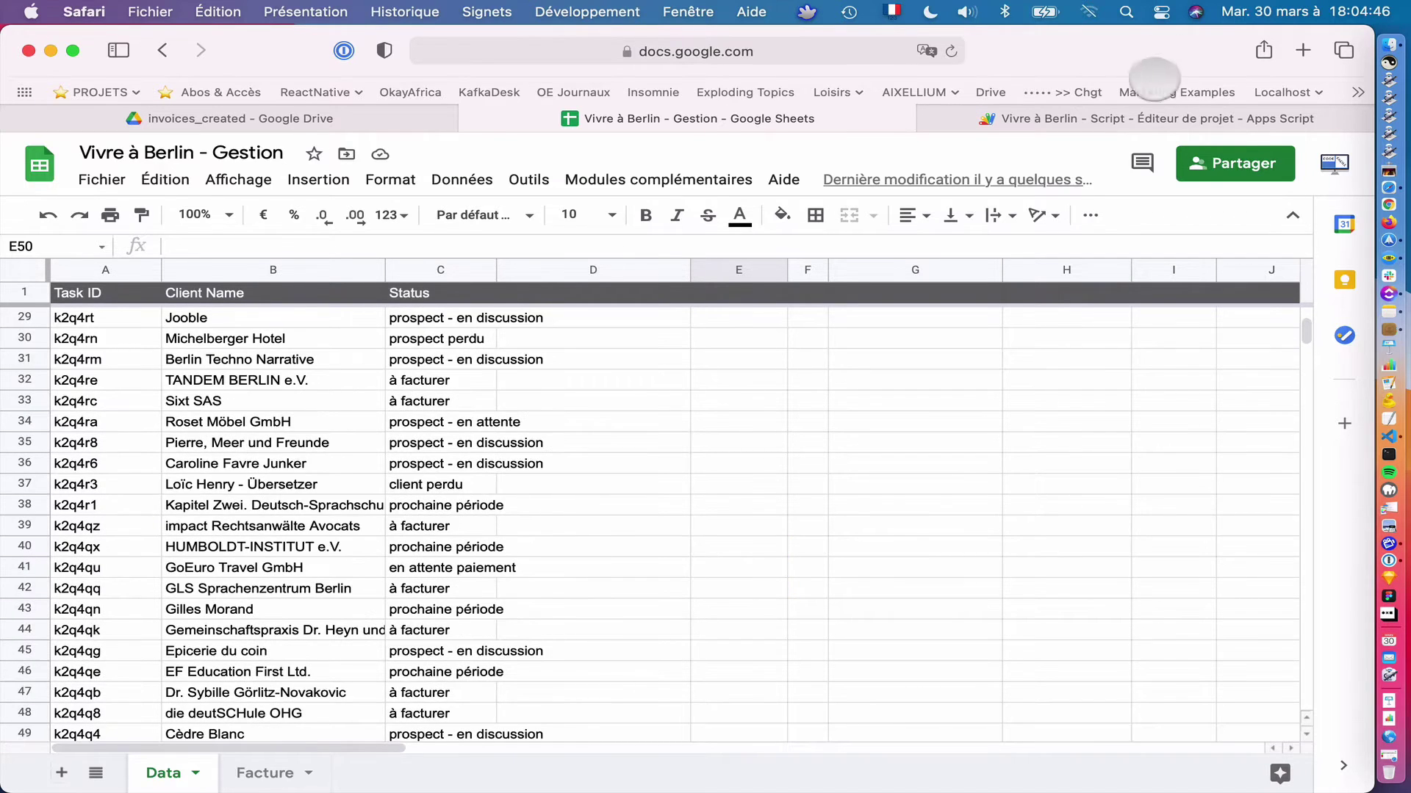
pyautogui.click(1124, 116)
pyautogui.click(781, 218)
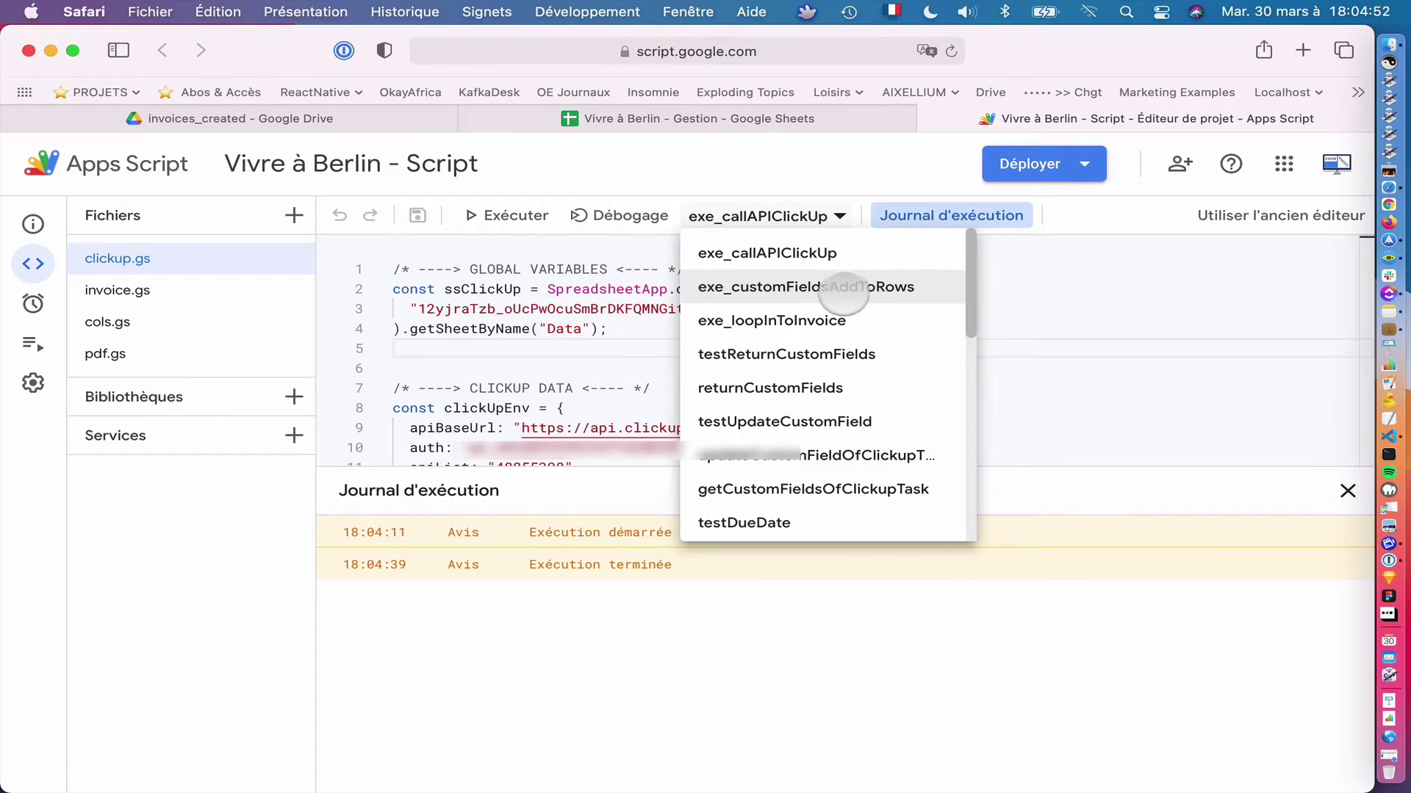
pyautogui.click(768, 288)
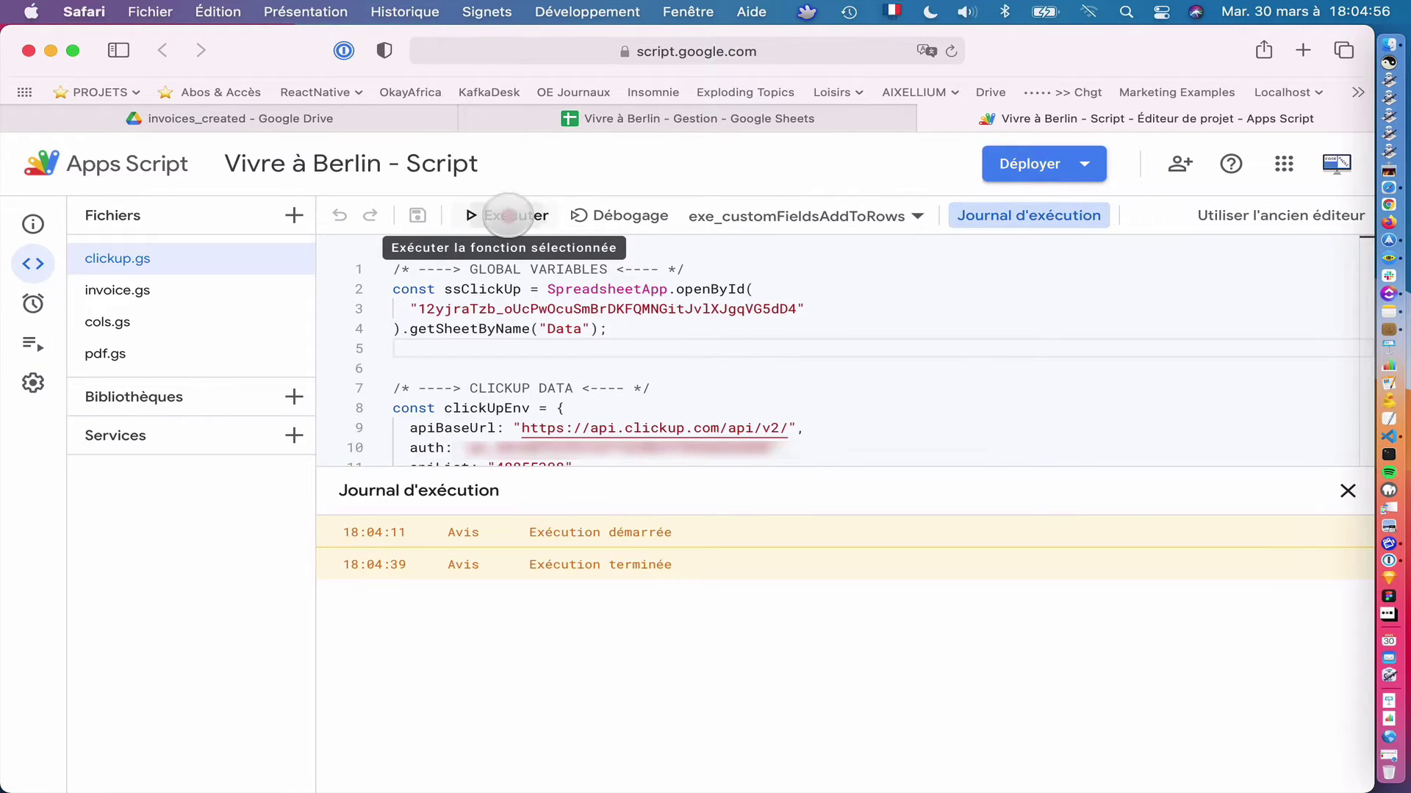
# Run exe_customFieldsAddToRows and return to TANDEM BERLIN's à facturer row C32 in Data
pyautogui.click(508, 215)
pyautogui.click(801, 118)
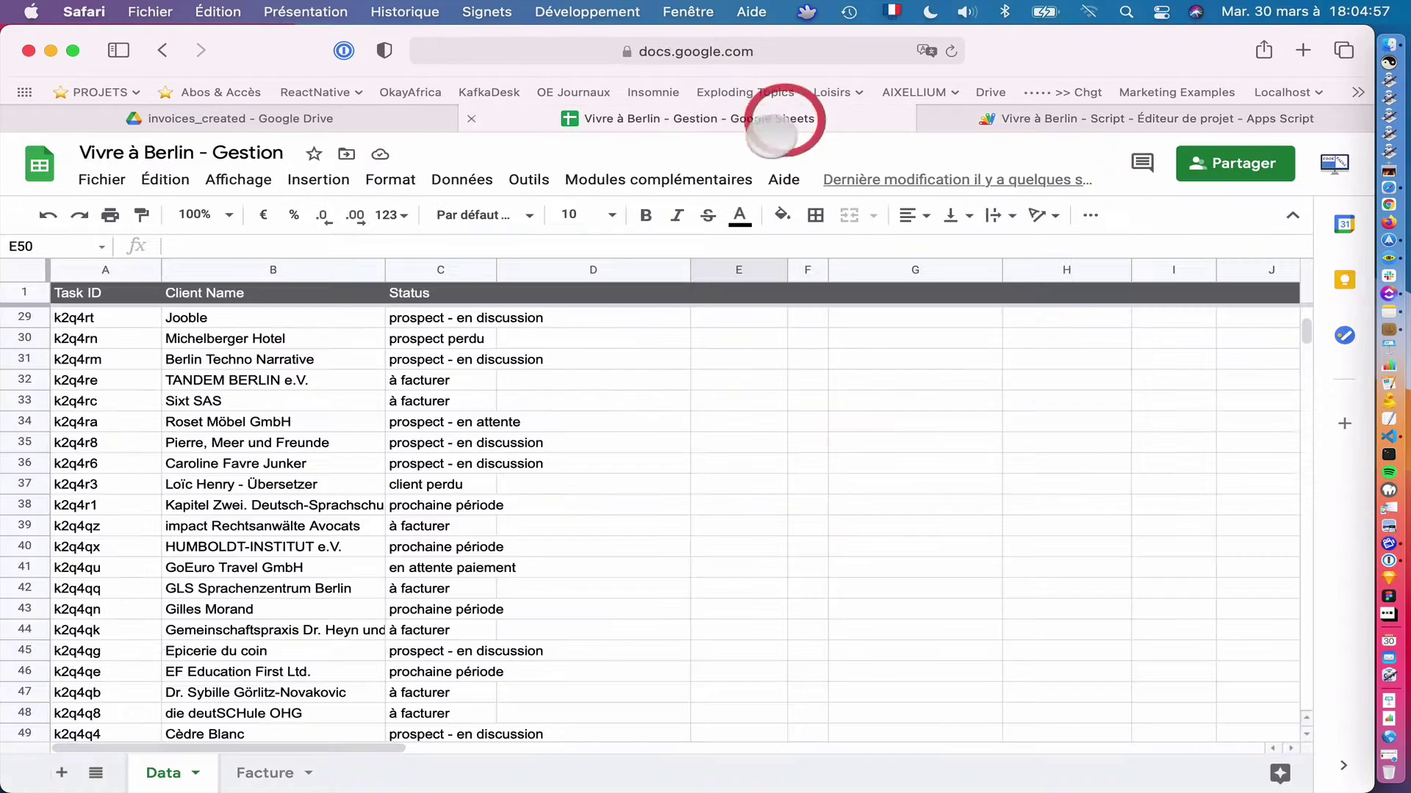
pyautogui.click(430, 380)
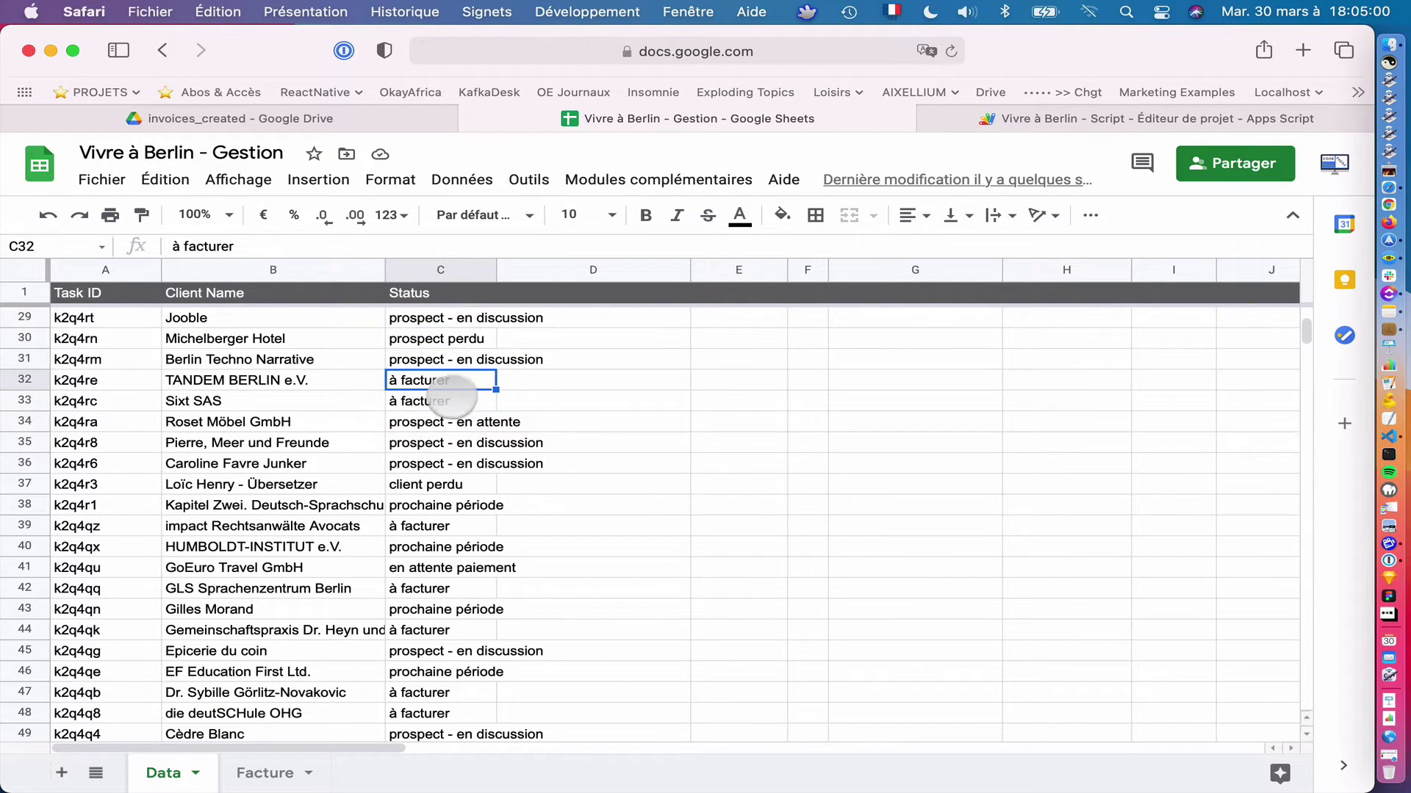
# Inspect the filled custom-field columns, including the payment date in E32
pyautogui.scroll(5, 441, 396)
pyautogui.scroll(5, 451, 400)
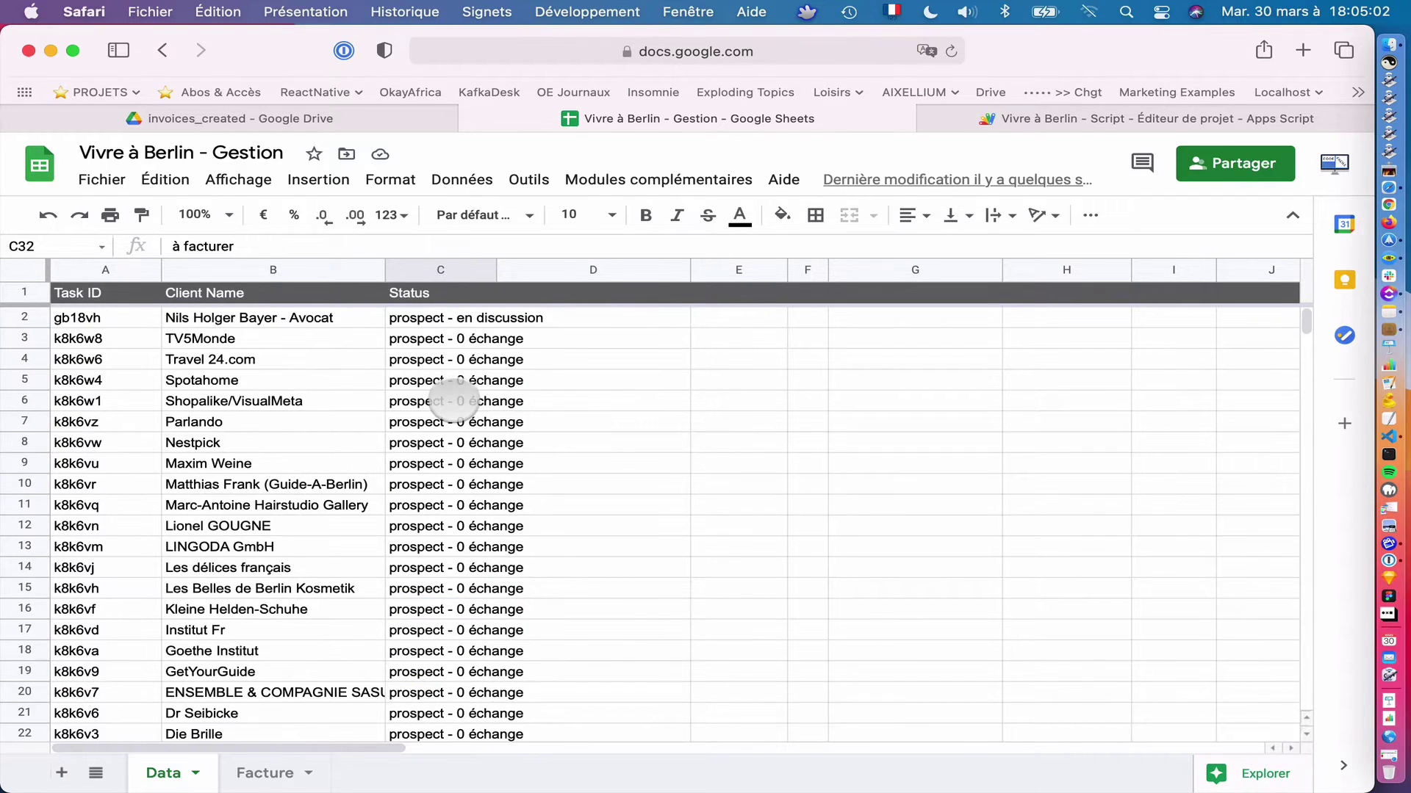
pyautogui.scroll(-5, 450, 398)
pyautogui.scroll(-3, 450, 397)
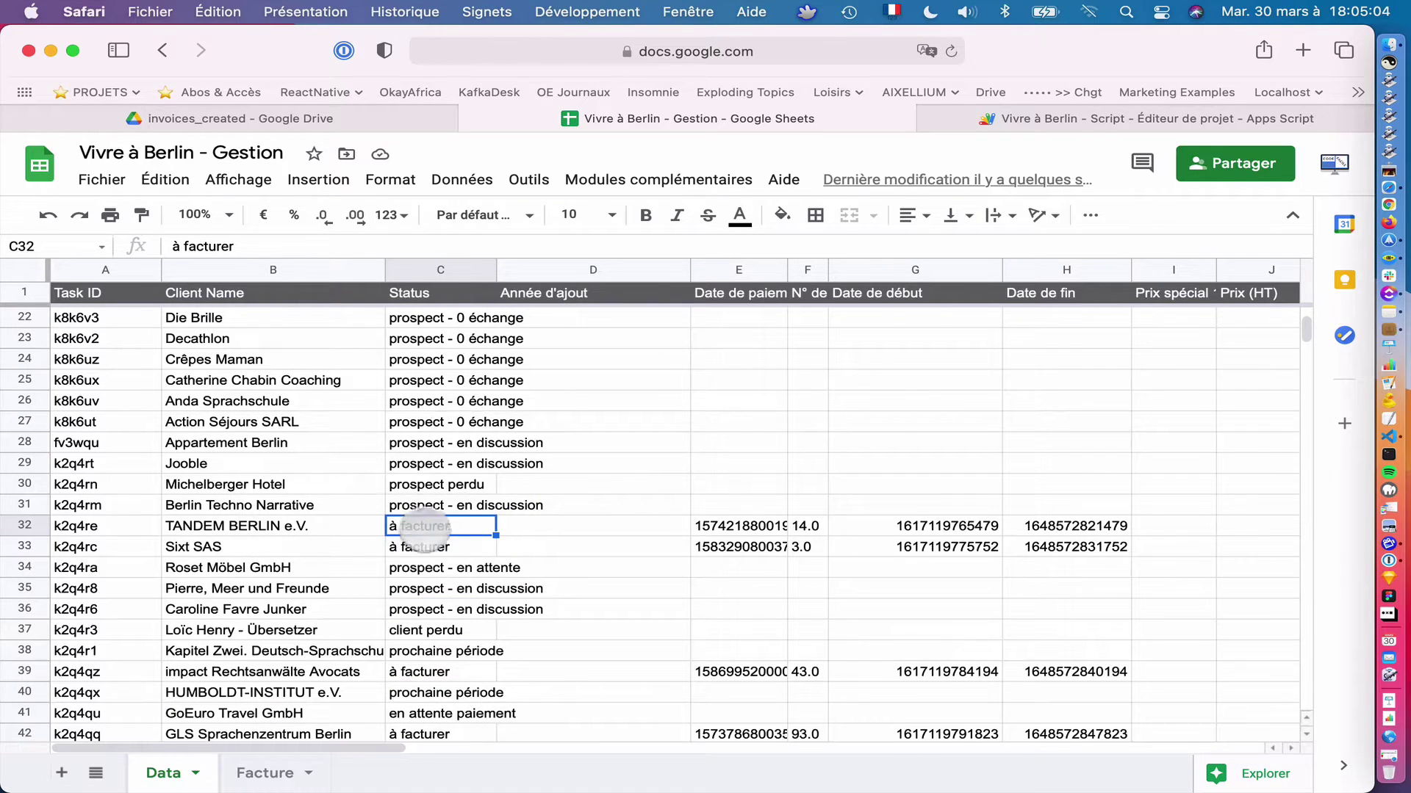
pyautogui.scroll(-1, 553, 540)
pyautogui.click(751, 486)
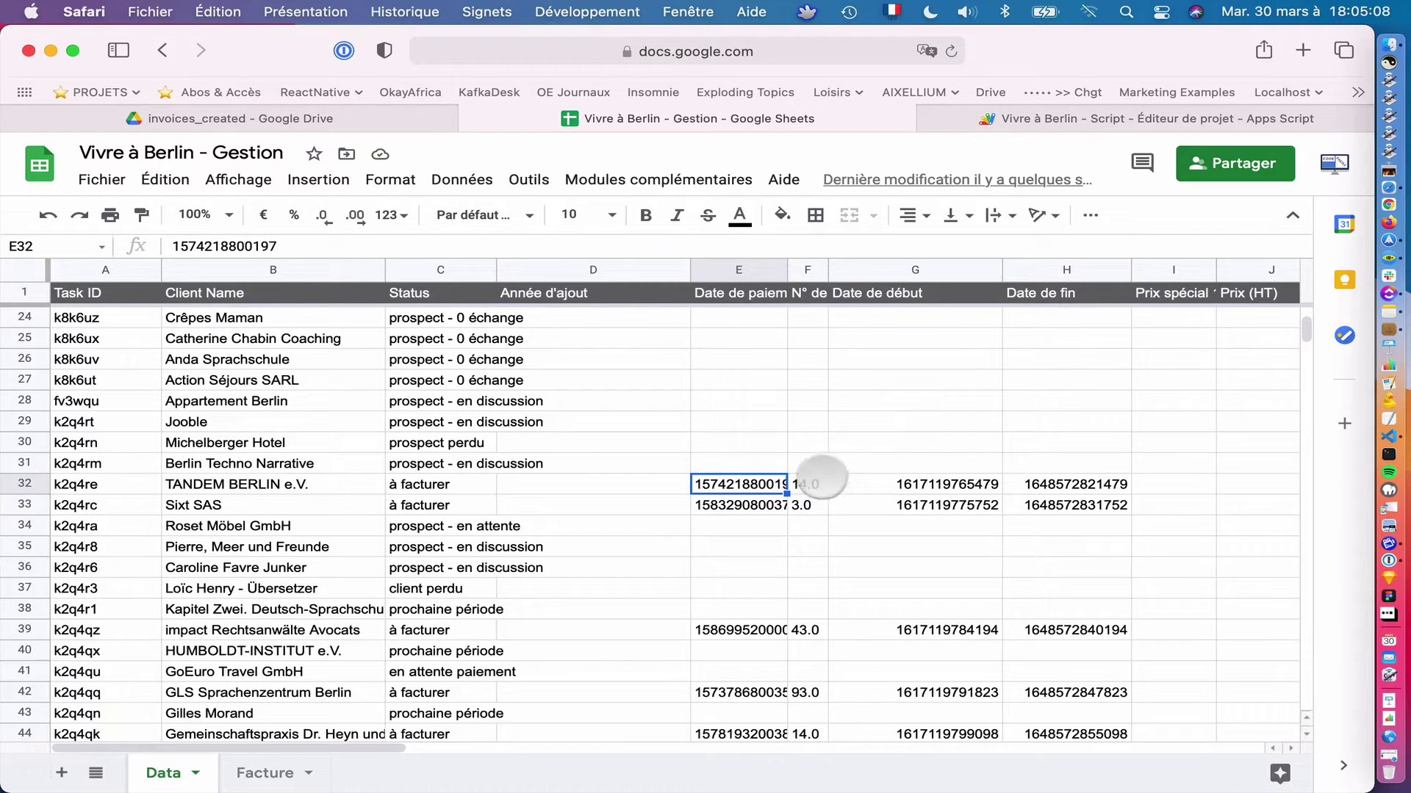
pyautogui.moveTo(354, 749); pyautogui.dragTo(907, 729)
pyautogui.scroll(-5, 220, 684)
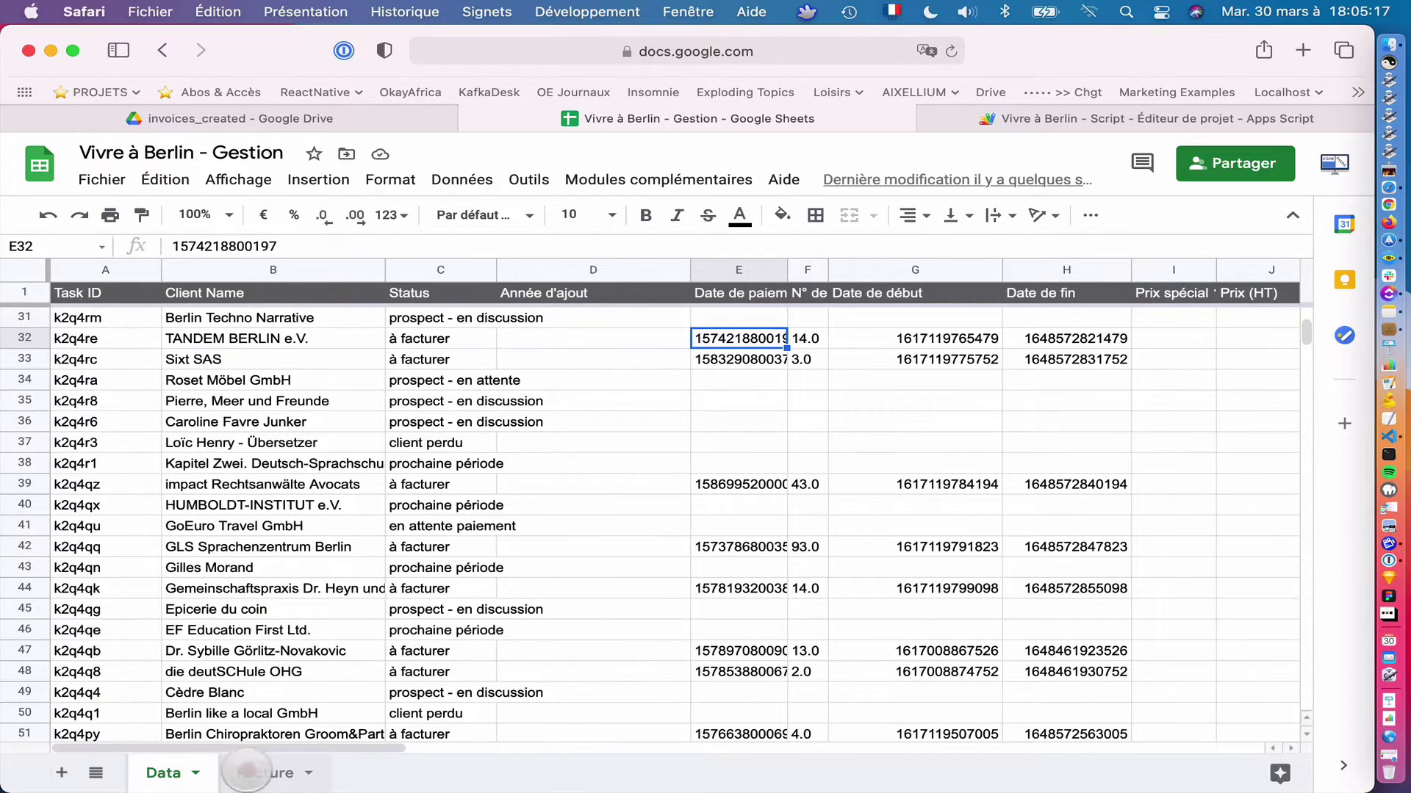
# Review the Facture invoice template and select exe_loopInToInvoice as the function to run
pyautogui.click(254, 773)
pyautogui.scroll(-2, 491, 571)
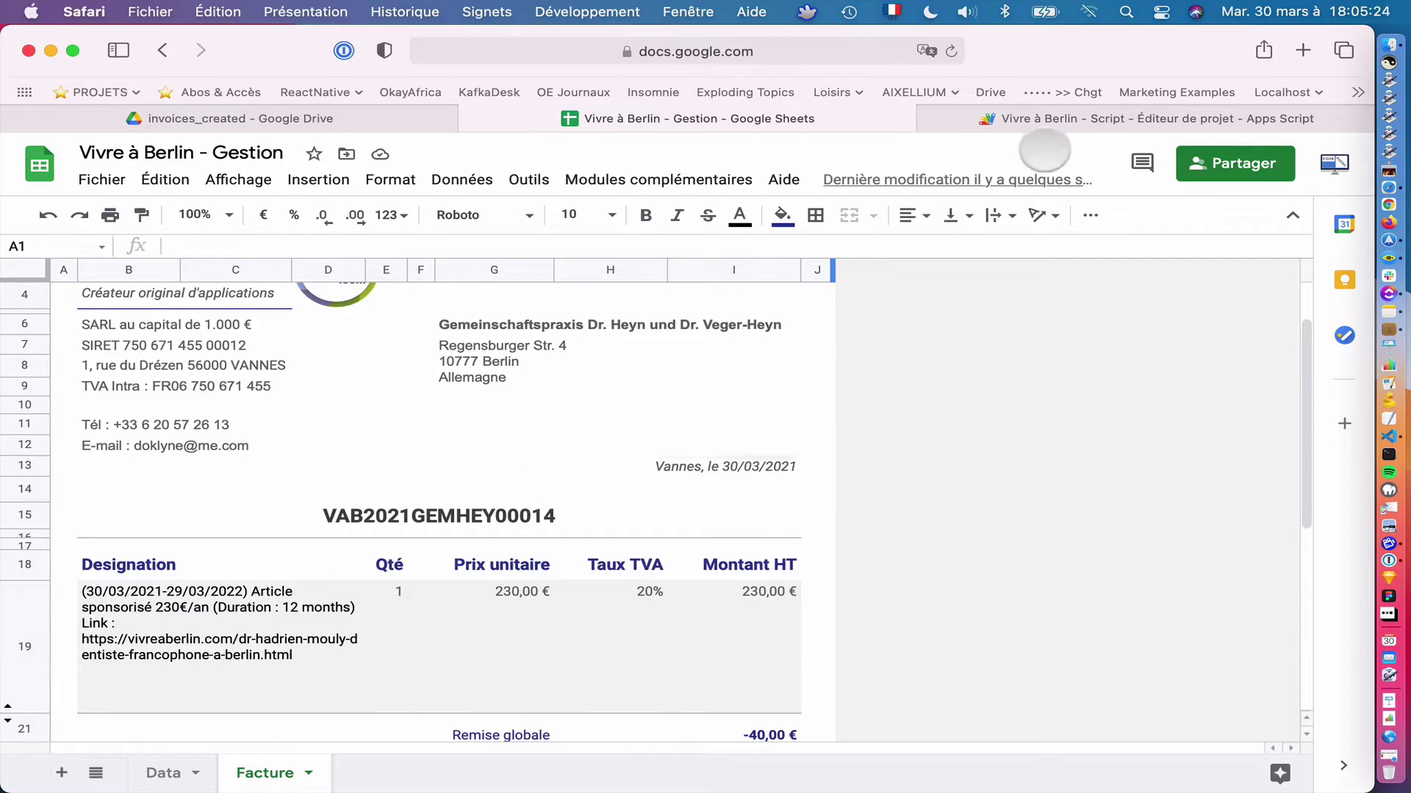
pyautogui.click(1038, 118)
pyautogui.click(808, 215)
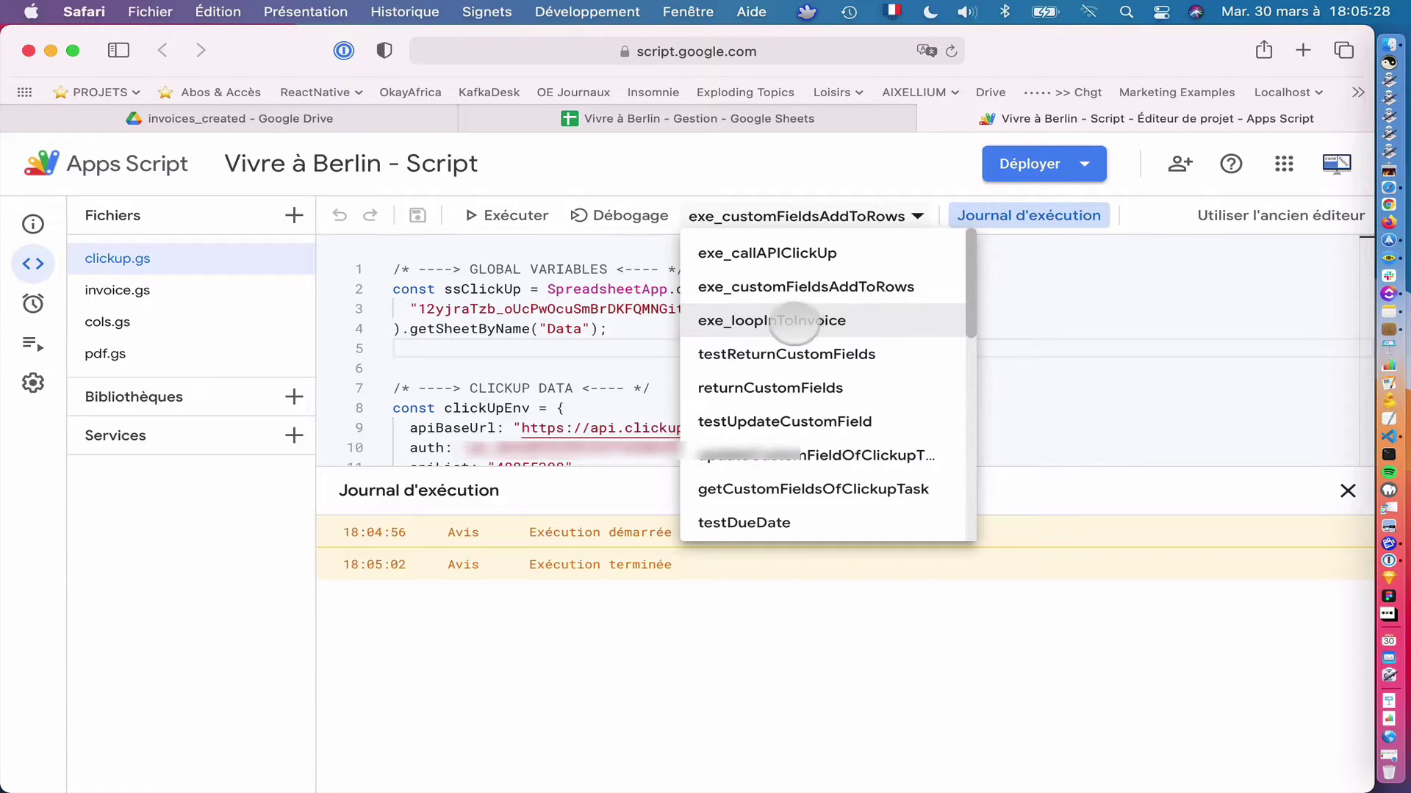
pyautogui.click(793, 322)
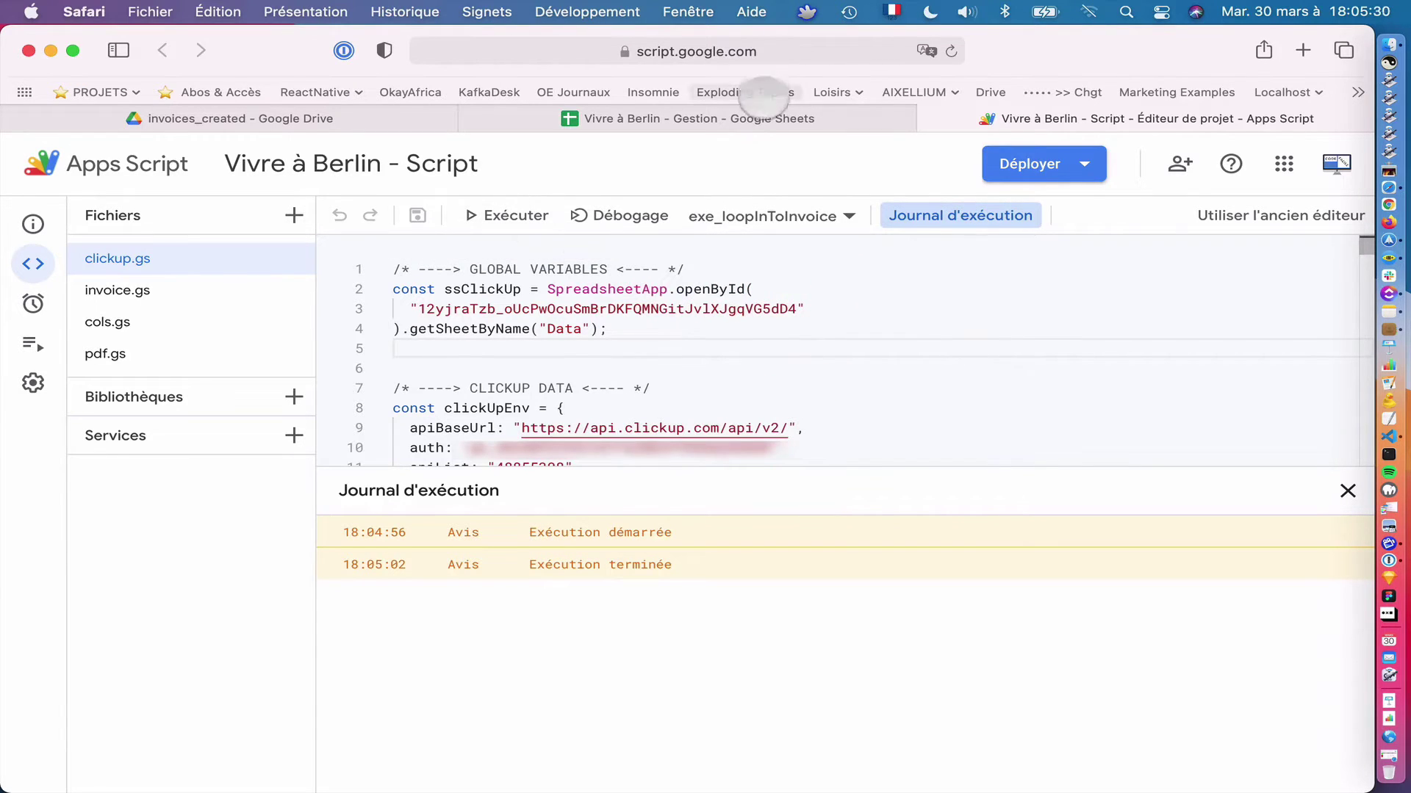
# Glance at the Data and Facture sheets and the ClickUp board, then return to the browser
pyautogui.click(764, 114)
pyautogui.click(163, 773)
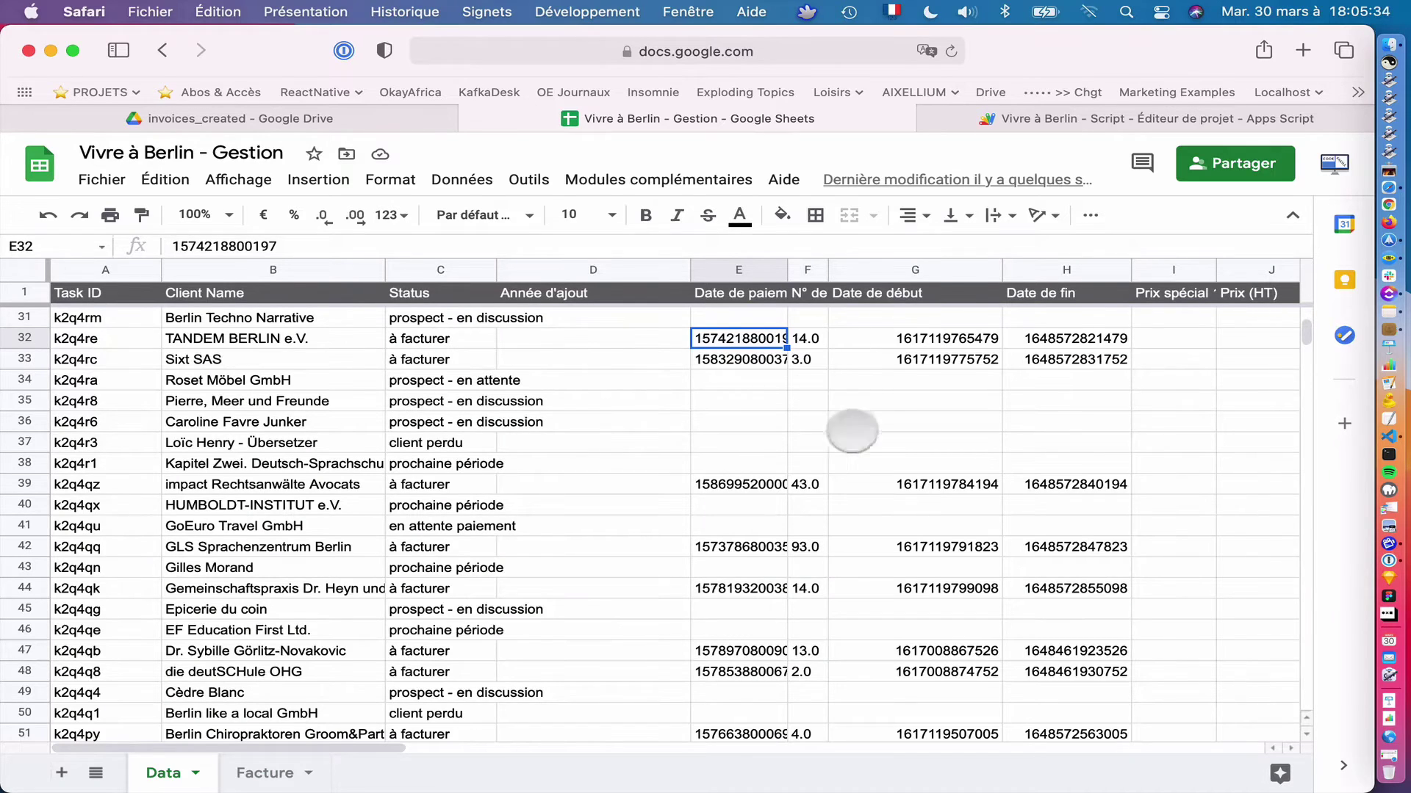
pyautogui.click(246, 773)
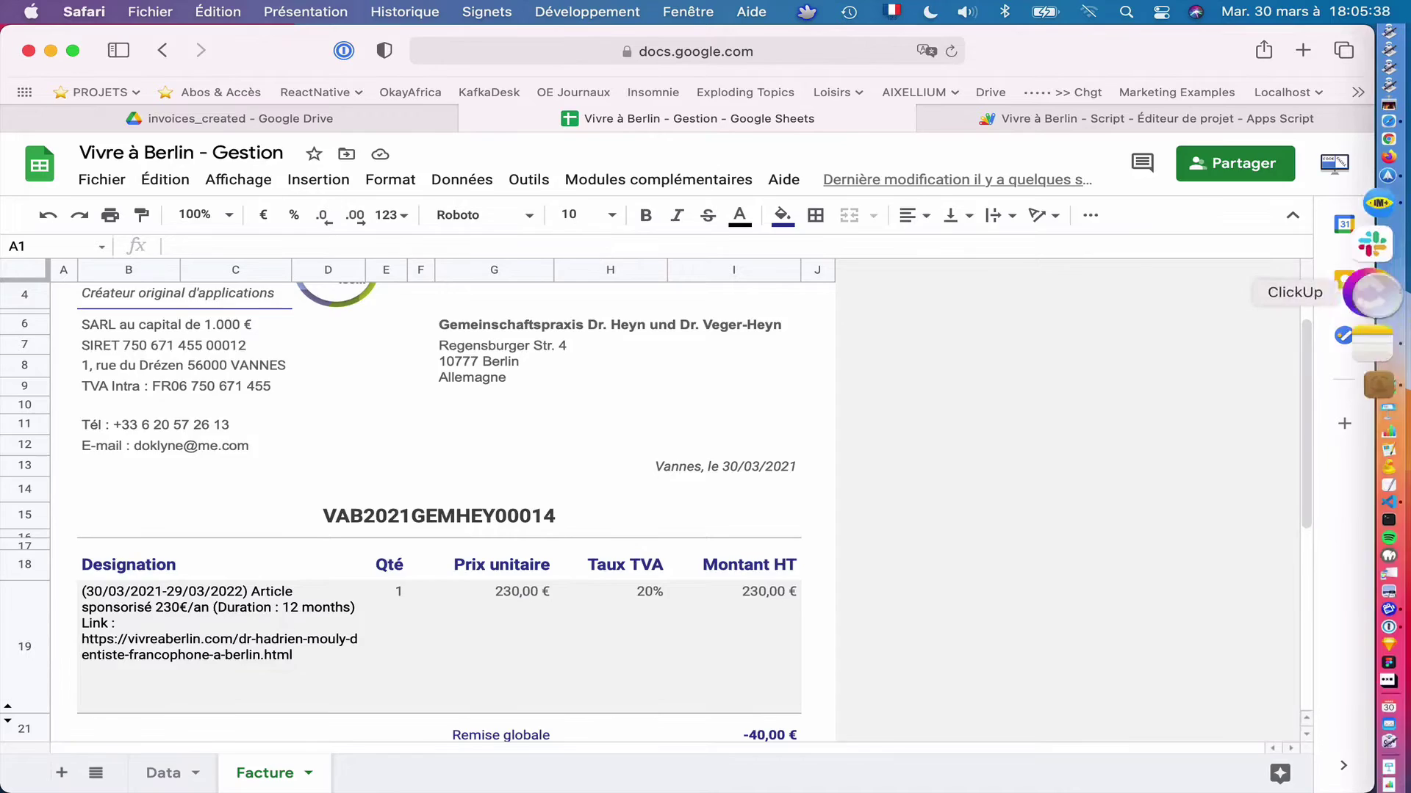
pyautogui.click(1367, 292)
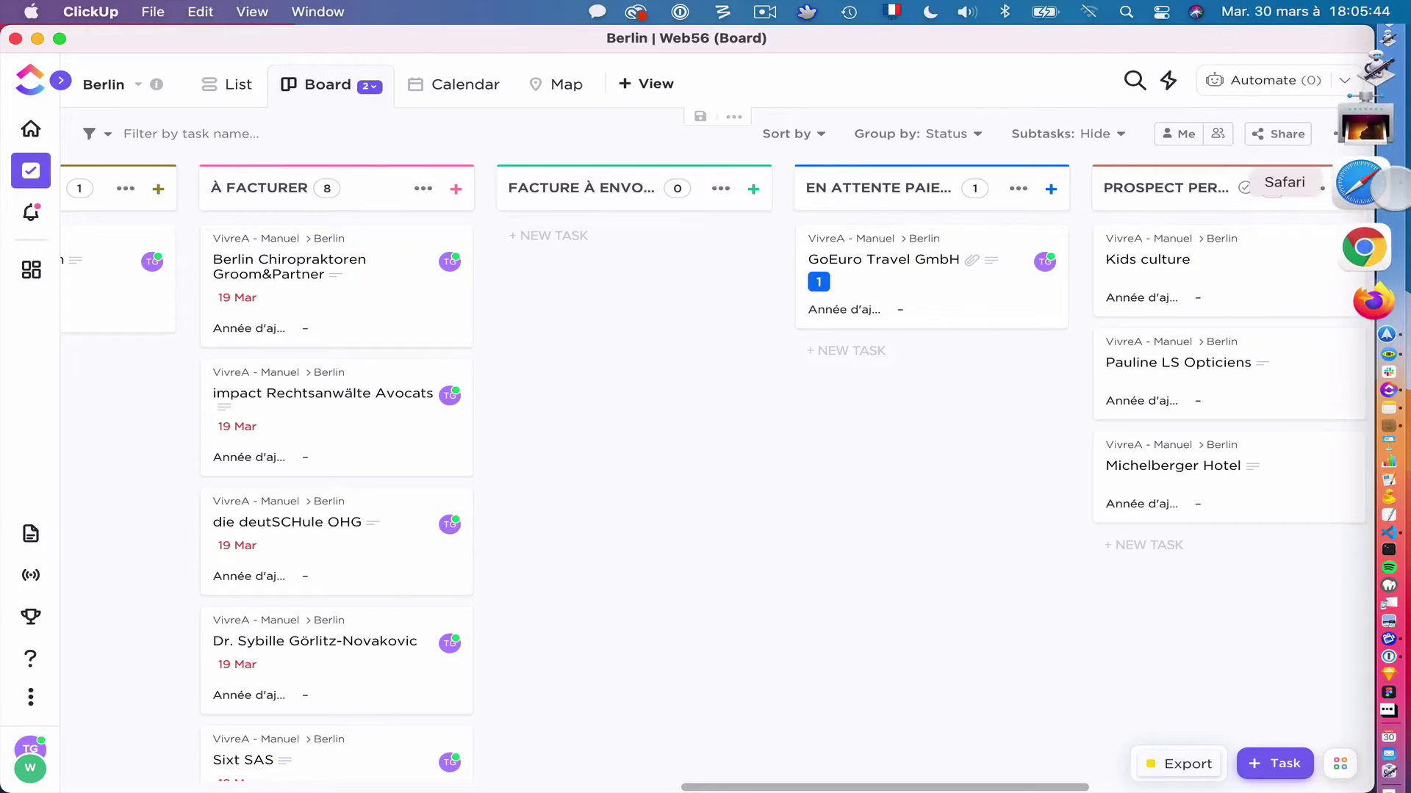
pyautogui.click(1359, 184)
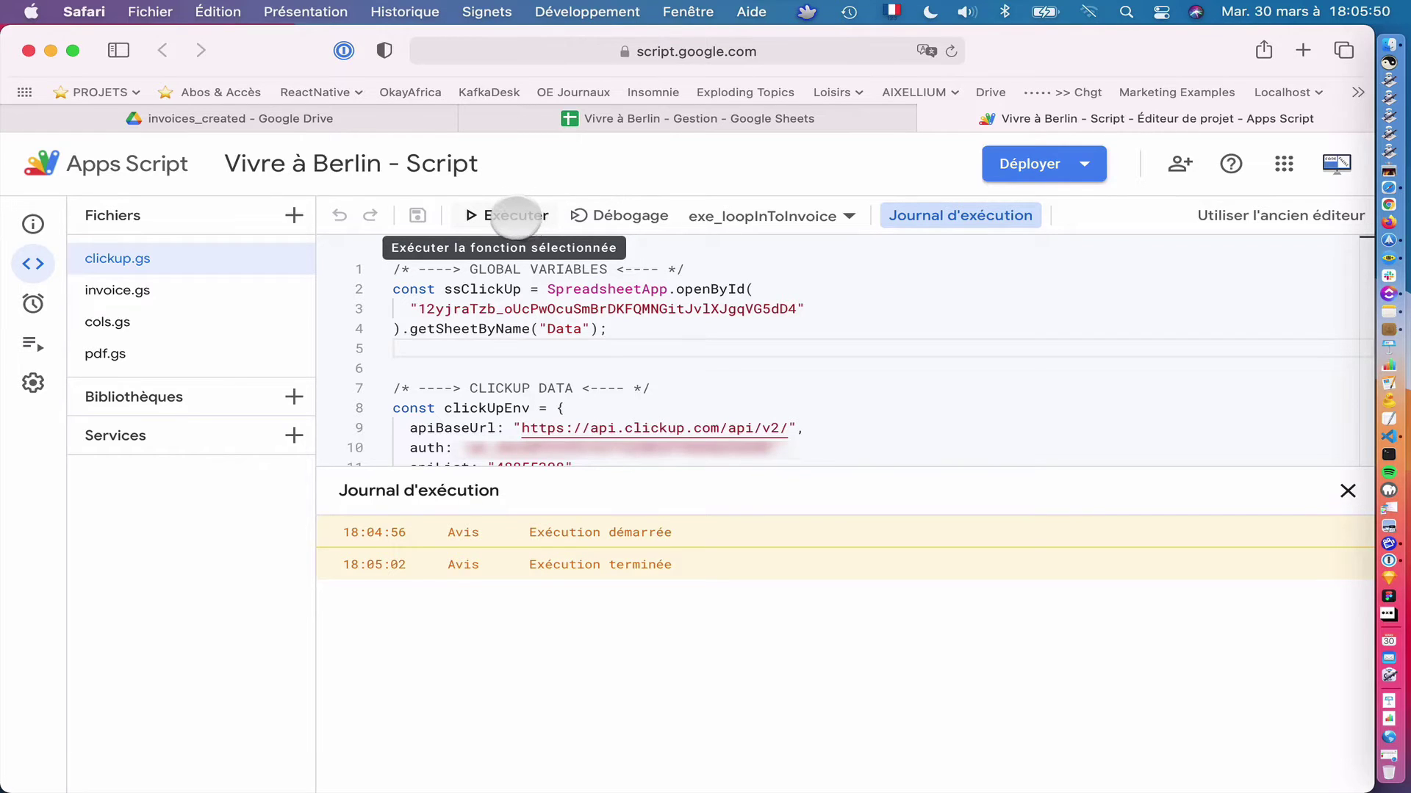
# Run exe_loopInToInvoice, watch invoice VAB2021TANBER00015 fill Facture, then open Drive's invoices_created folder
pyautogui.click(514, 215)
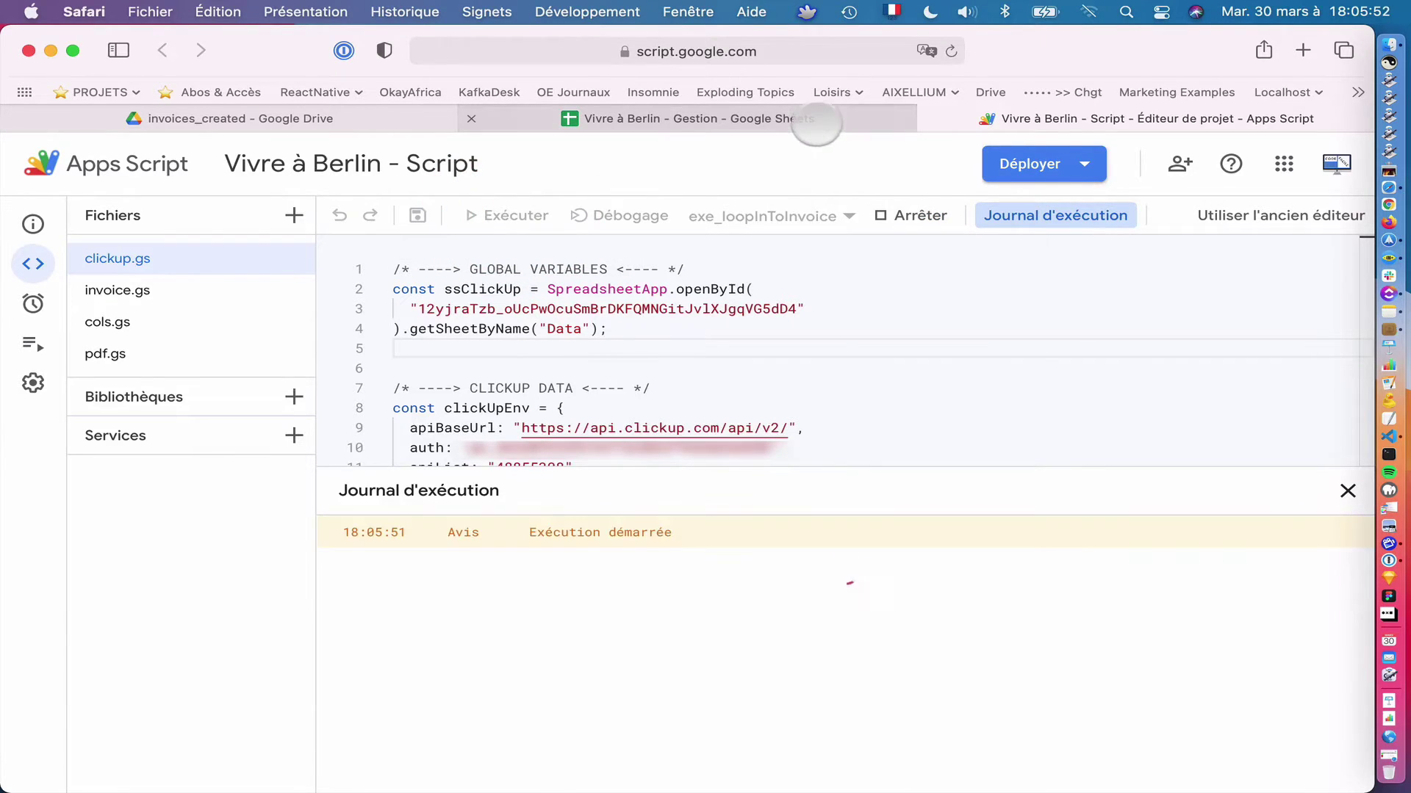
pyautogui.click(794, 118)
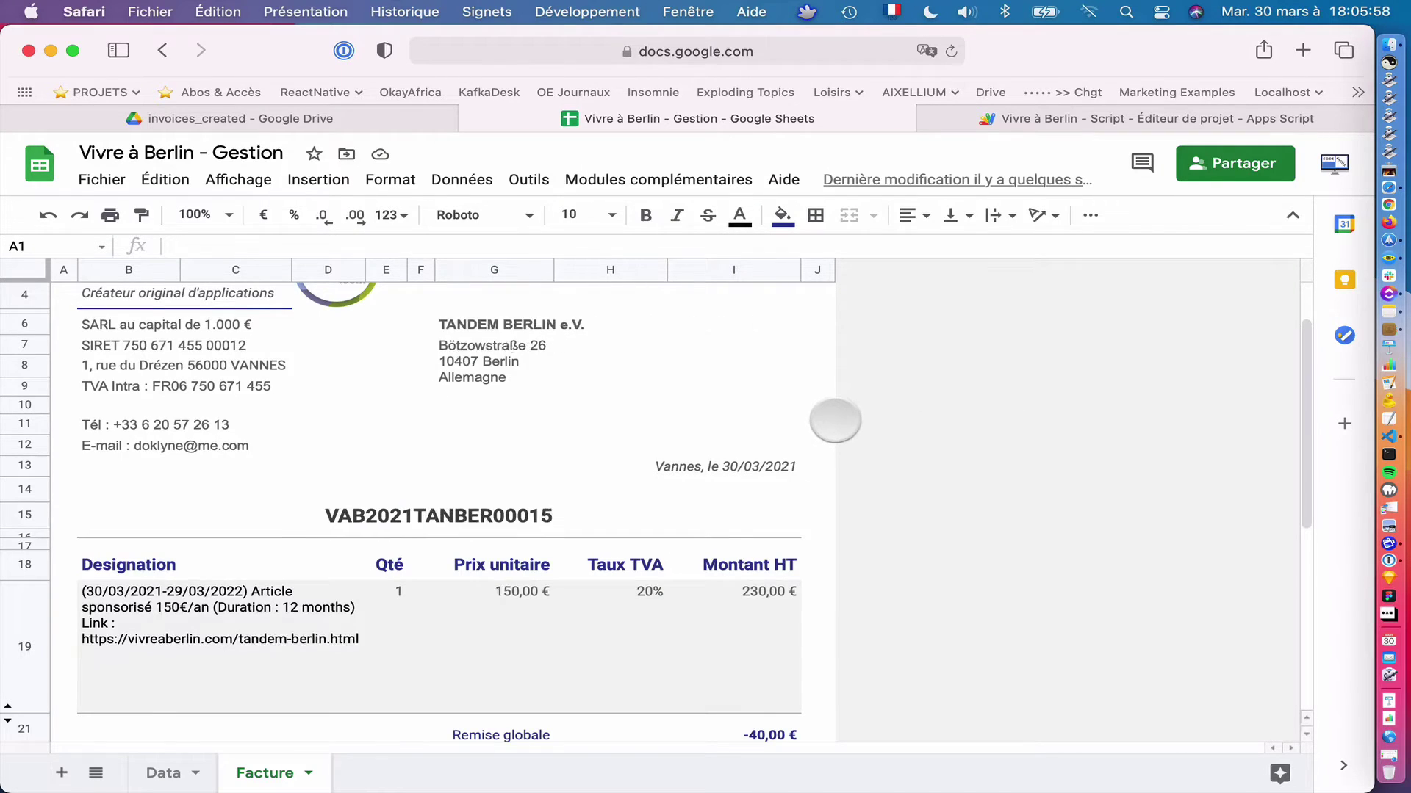
pyautogui.scroll(2, 835, 421)
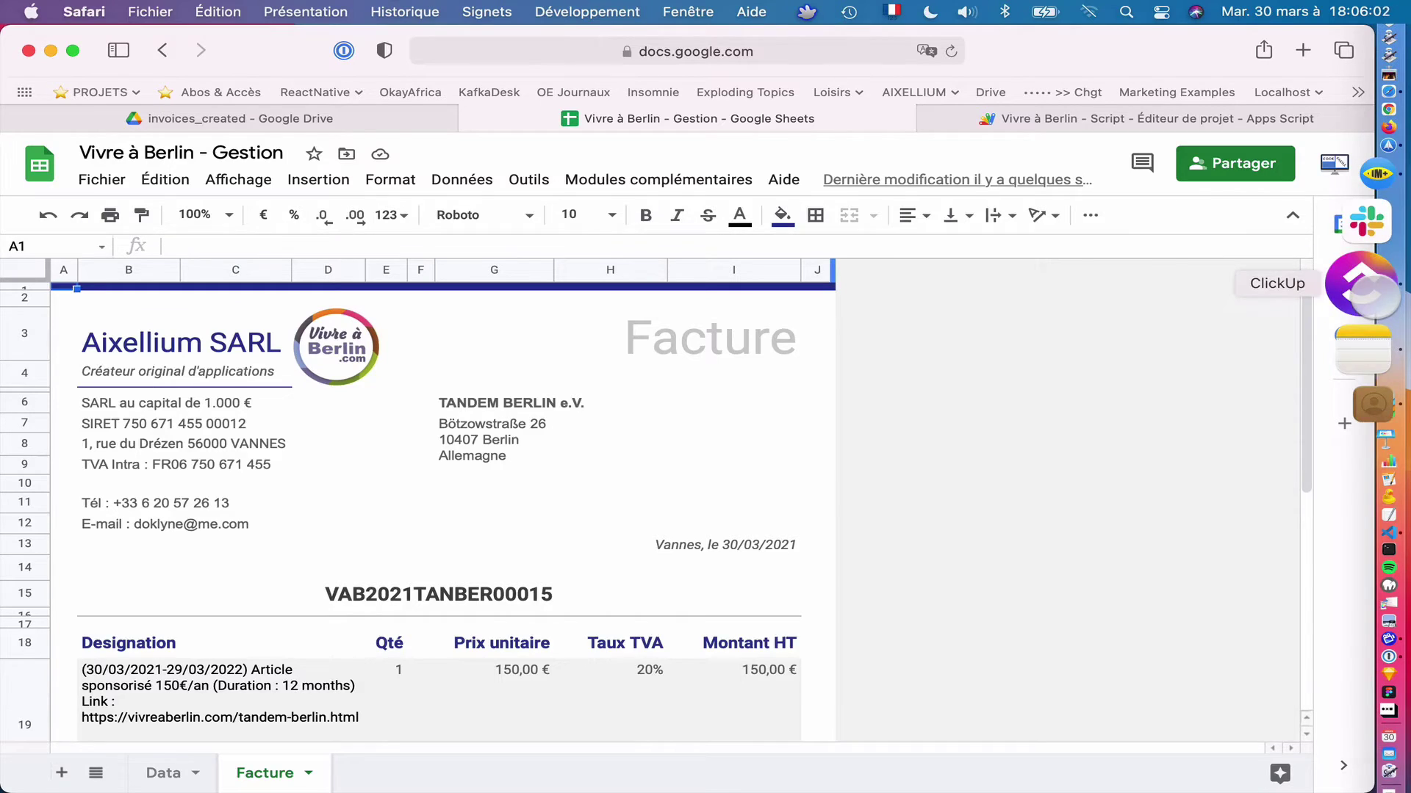
pyautogui.click(336, 120)
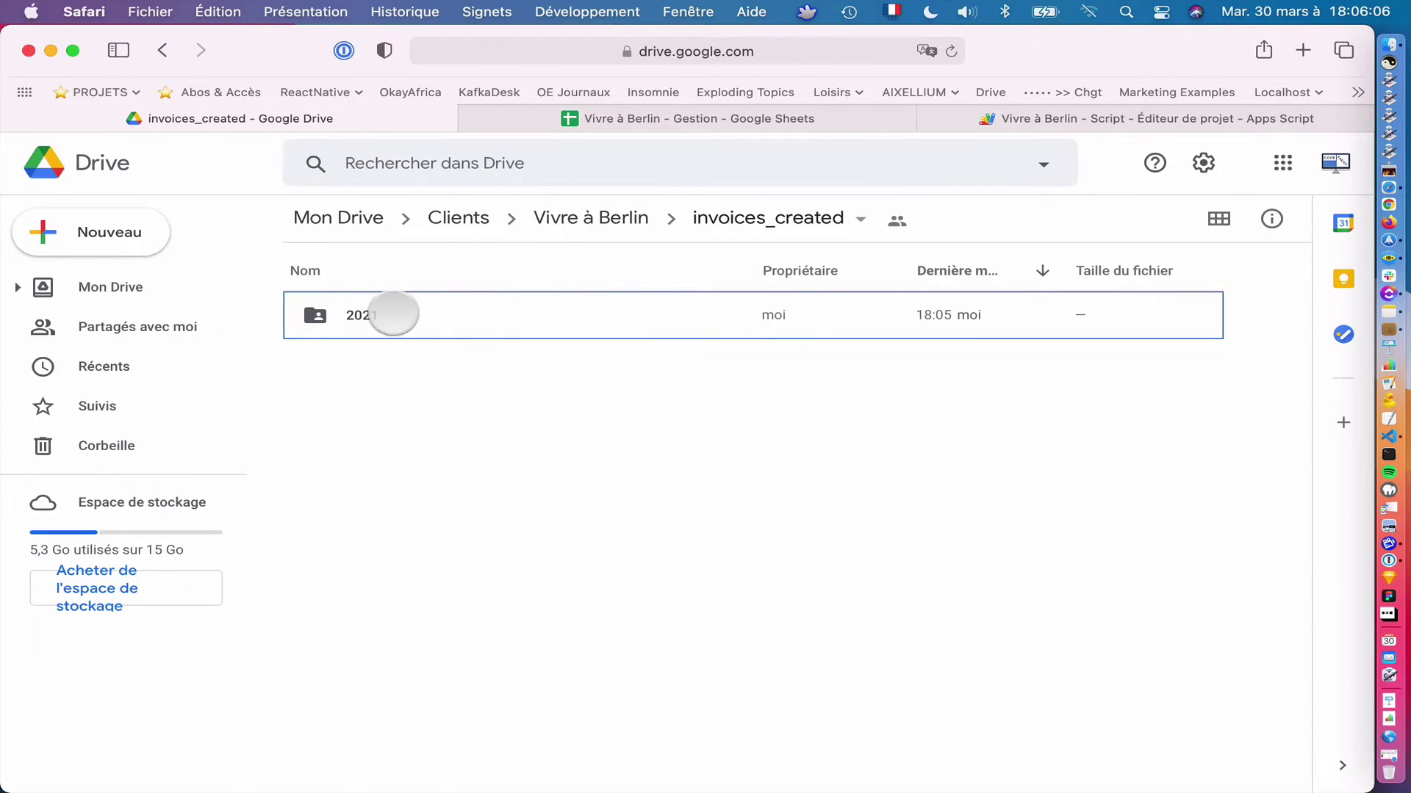
# Open Drive's 2021/03 folder, check the execution log, then view ClickUp's FACTURE À ENVOYER tasks
pyautogui.doubleClick(393, 313)
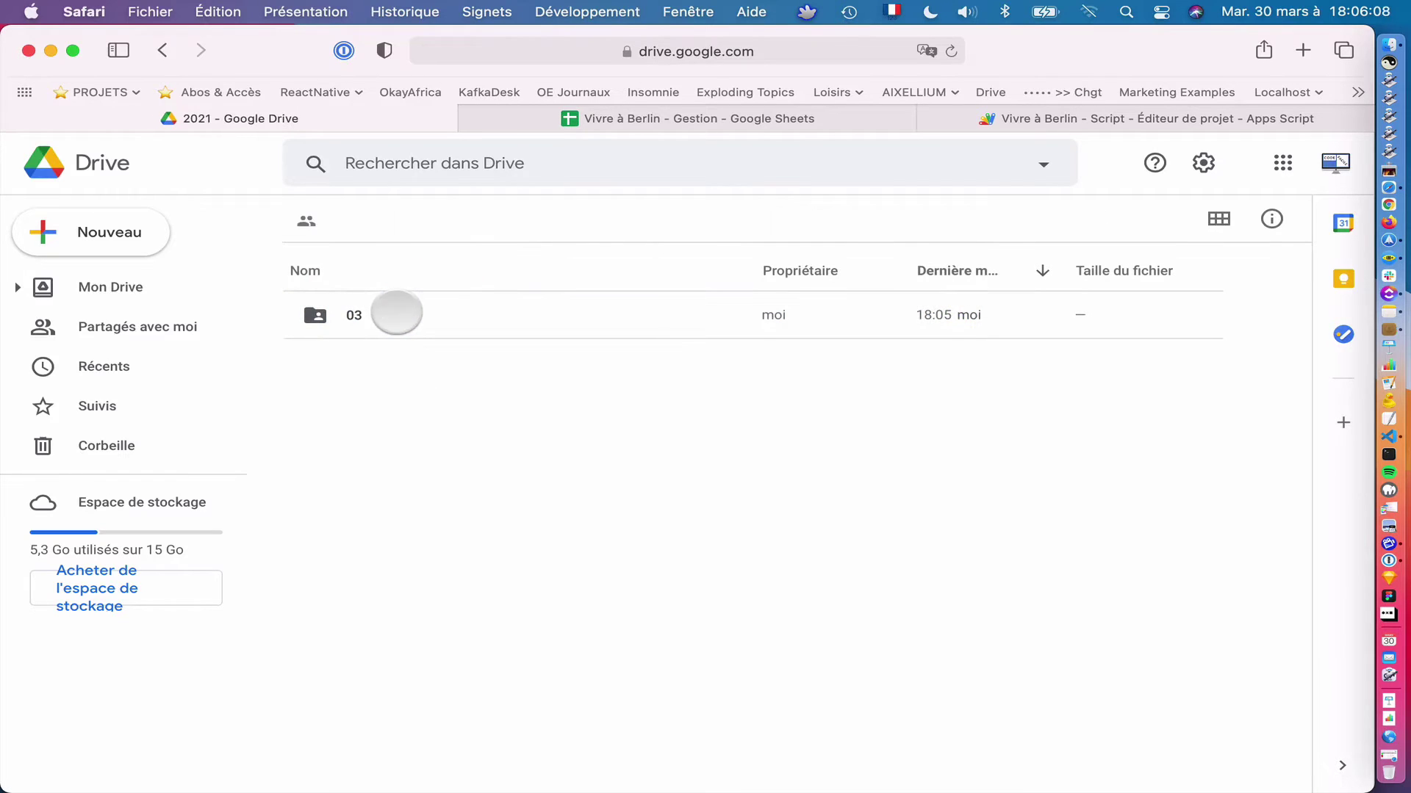
pyautogui.doubleClick(396, 314)
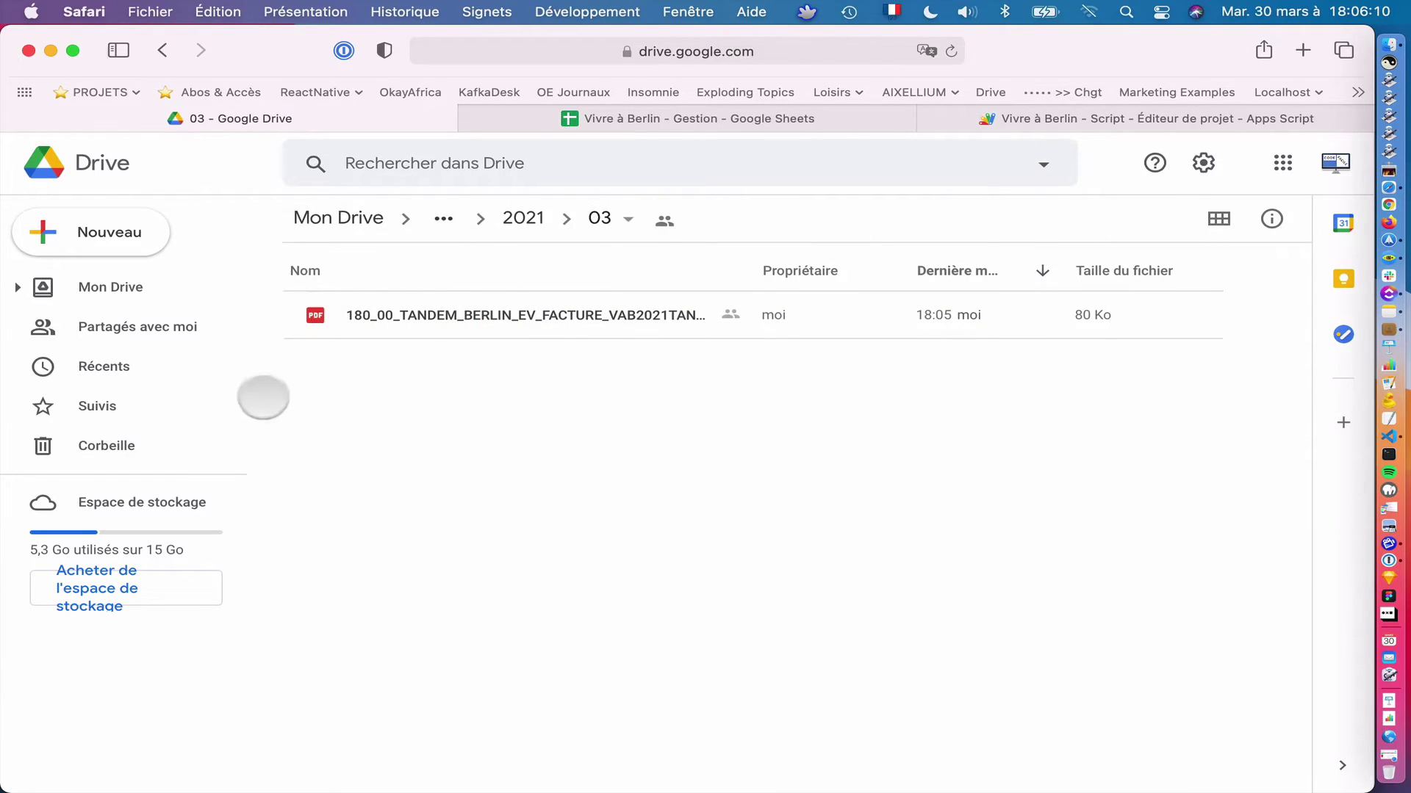
pyautogui.click(1044, 119)
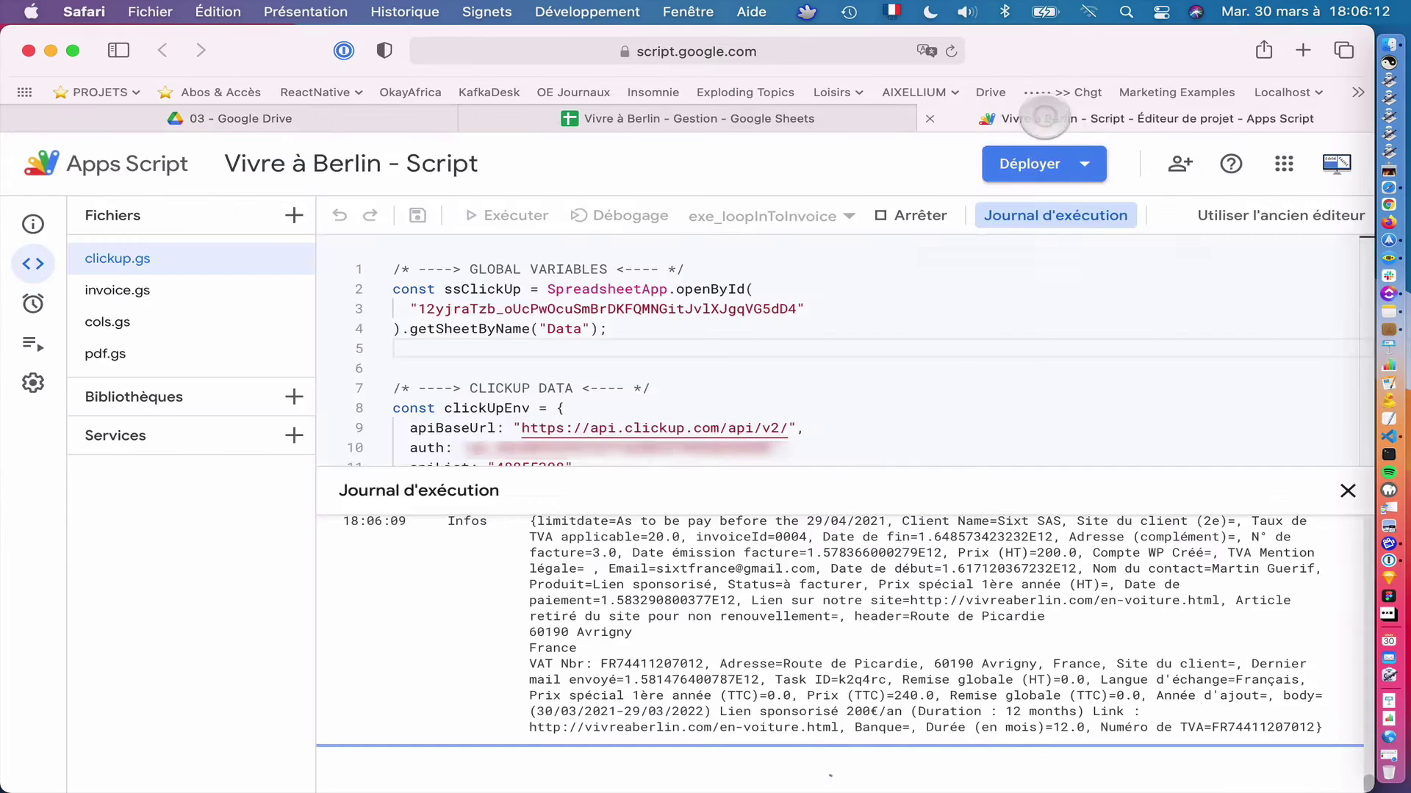
pyautogui.click(332, 125)
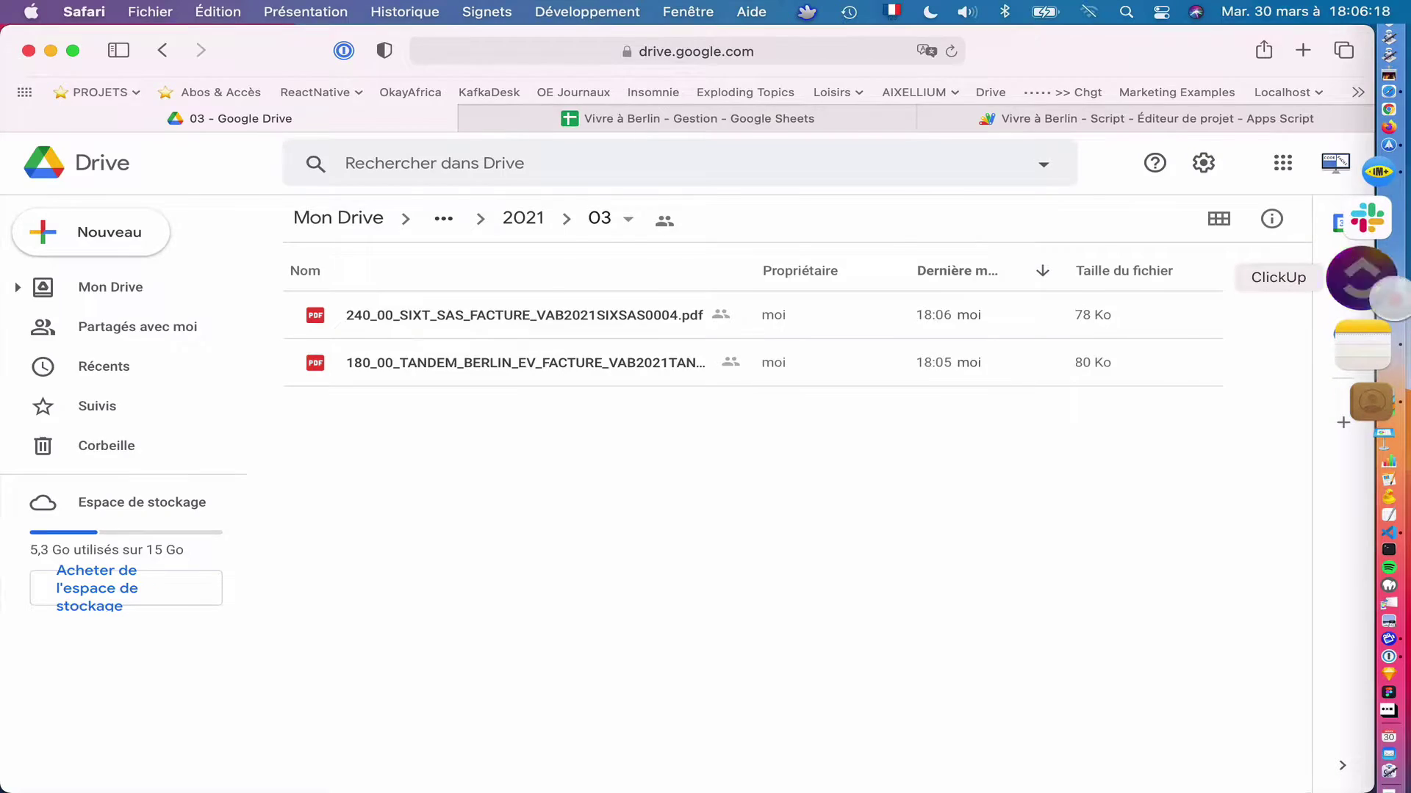
pyautogui.click(1373, 285)
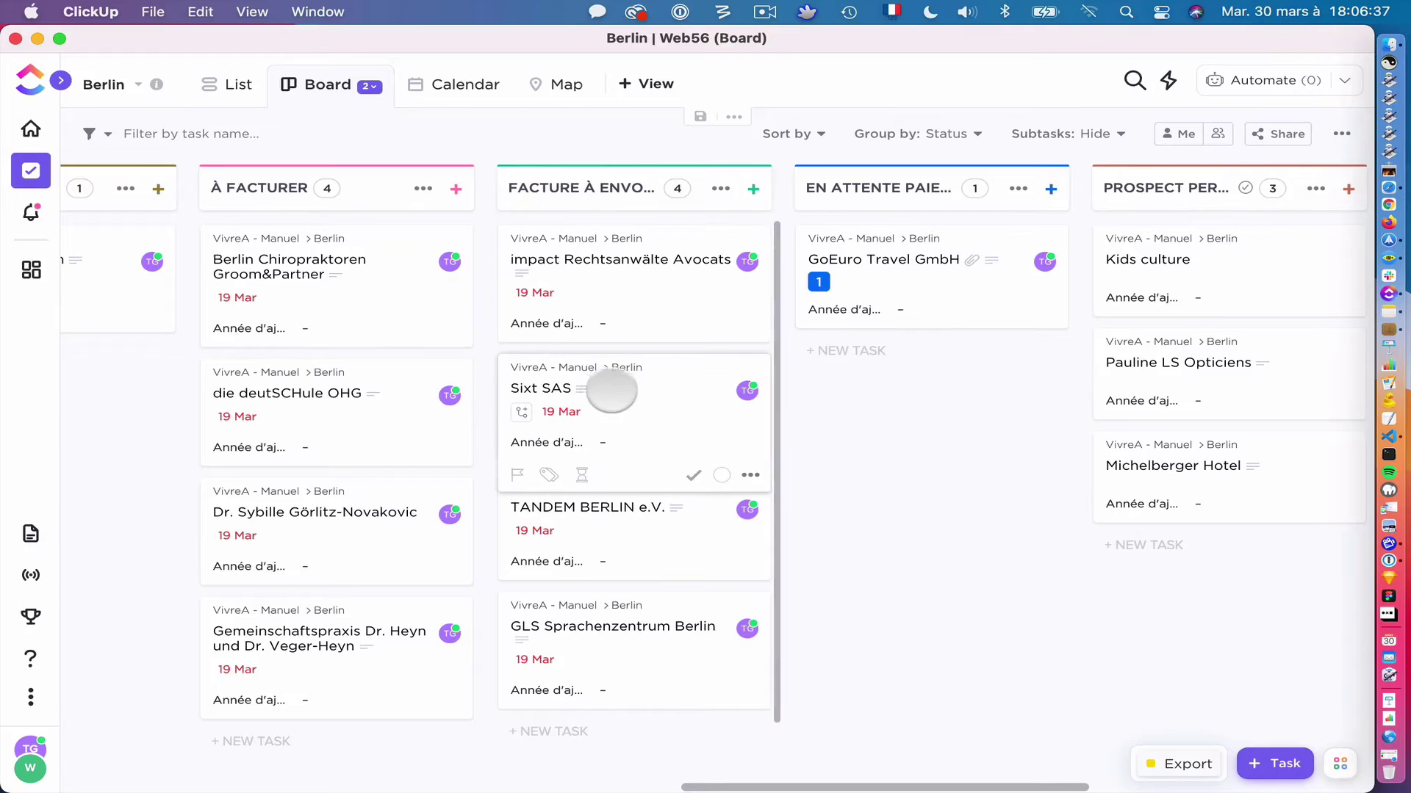
# View the Sixt SAS task's attached invoice PDF VAB2021SIXSAS0004, then return to Drive's 03 folder
pyautogui.click(642, 390)
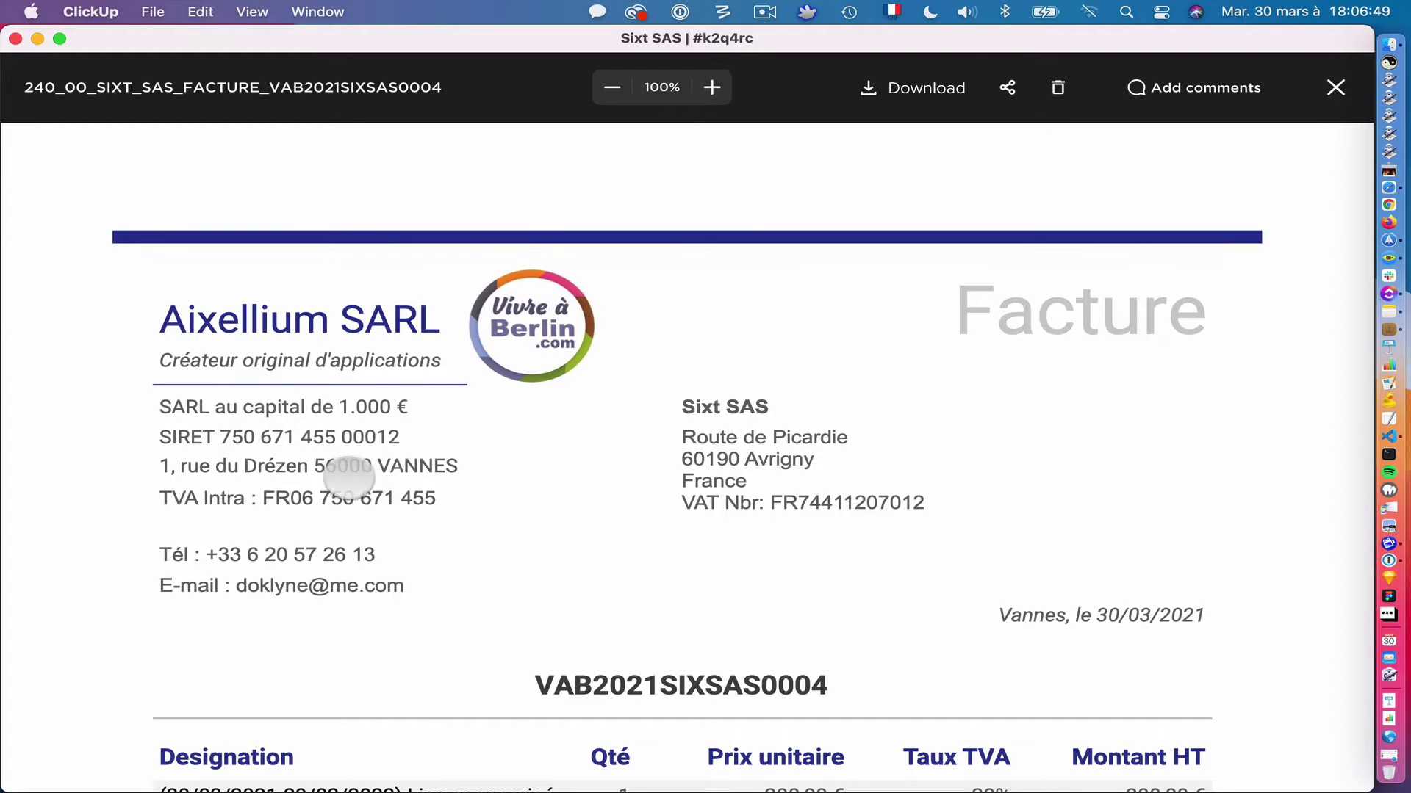
pyautogui.scroll(-5, 349, 479)
pyautogui.scroll(-10, 355, 481)
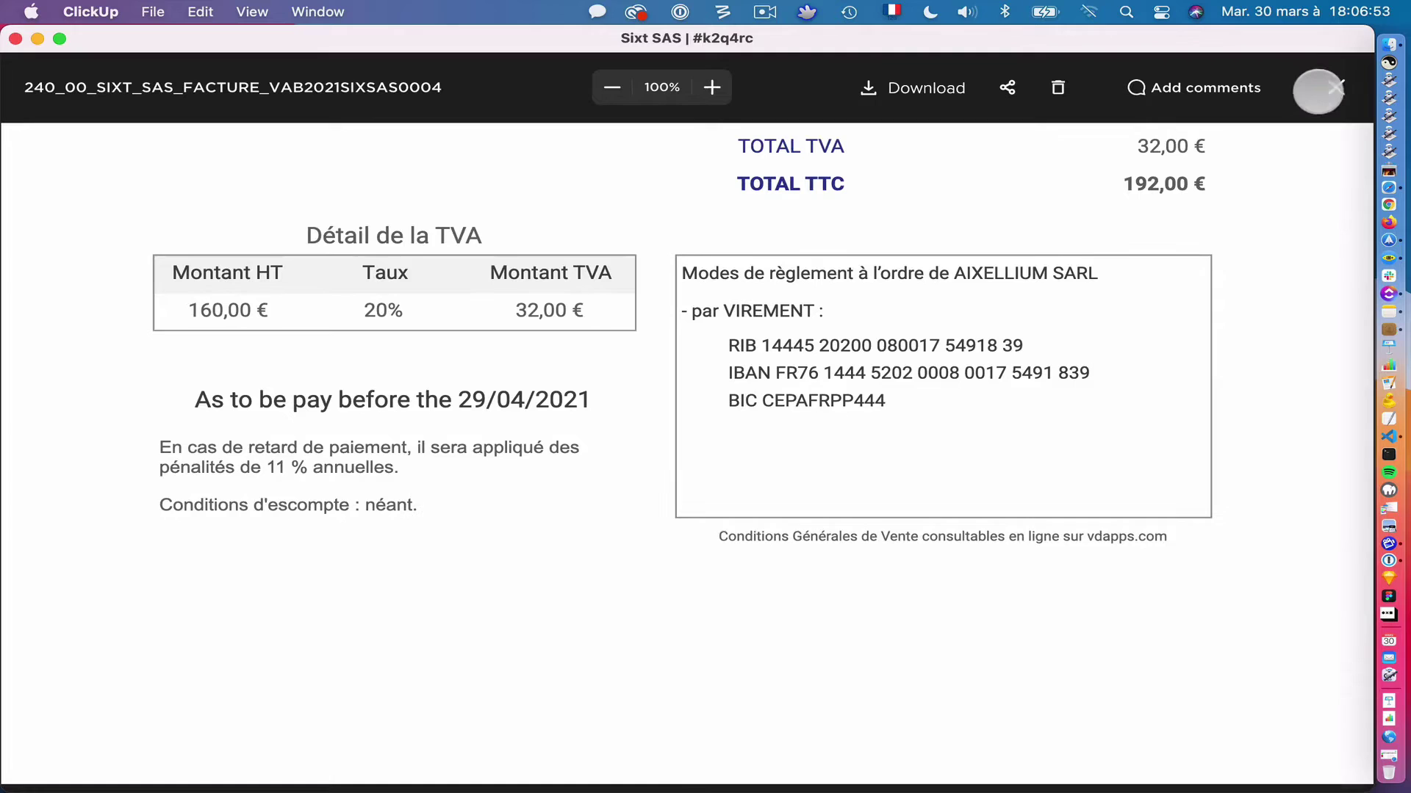
pyautogui.click(1330, 81)
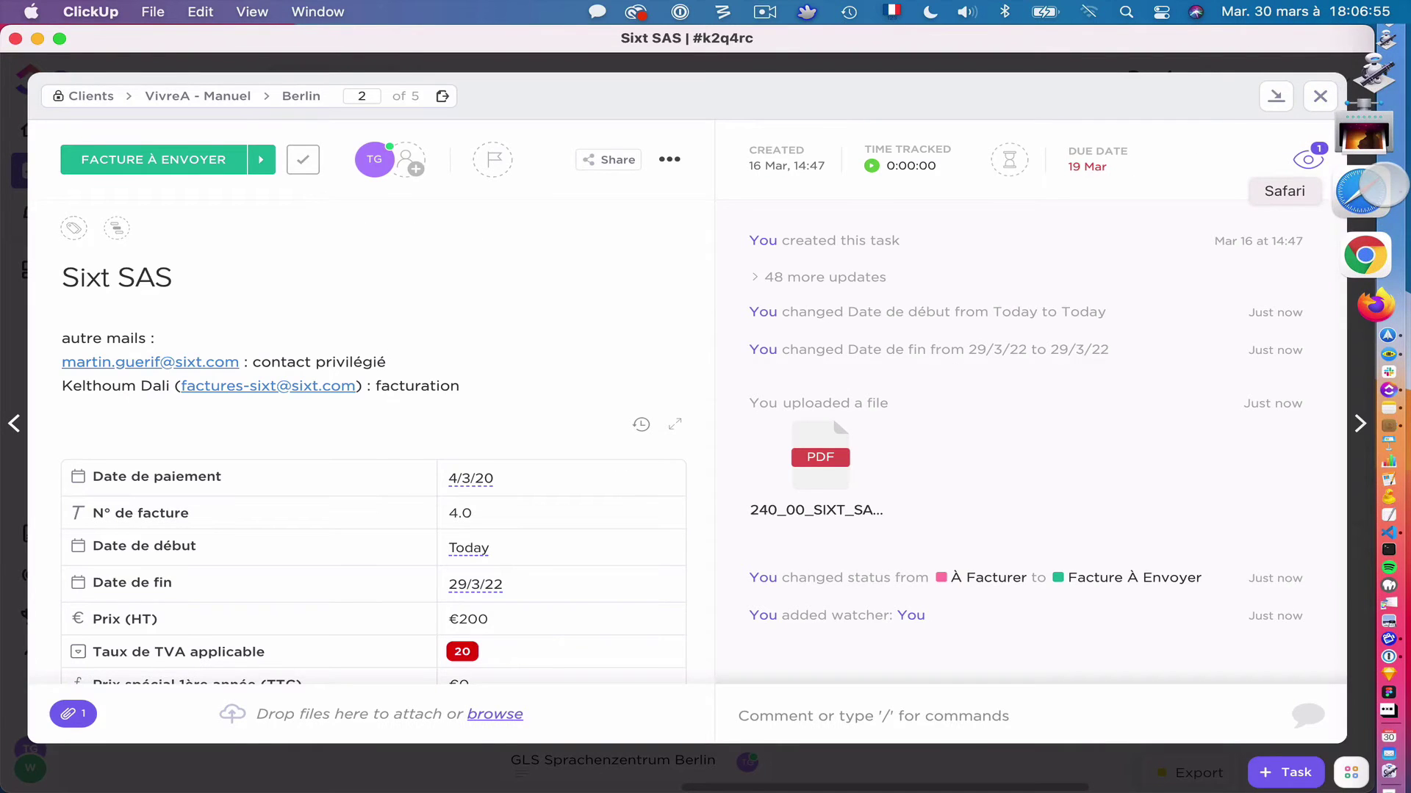
pyautogui.click(1375, 187)
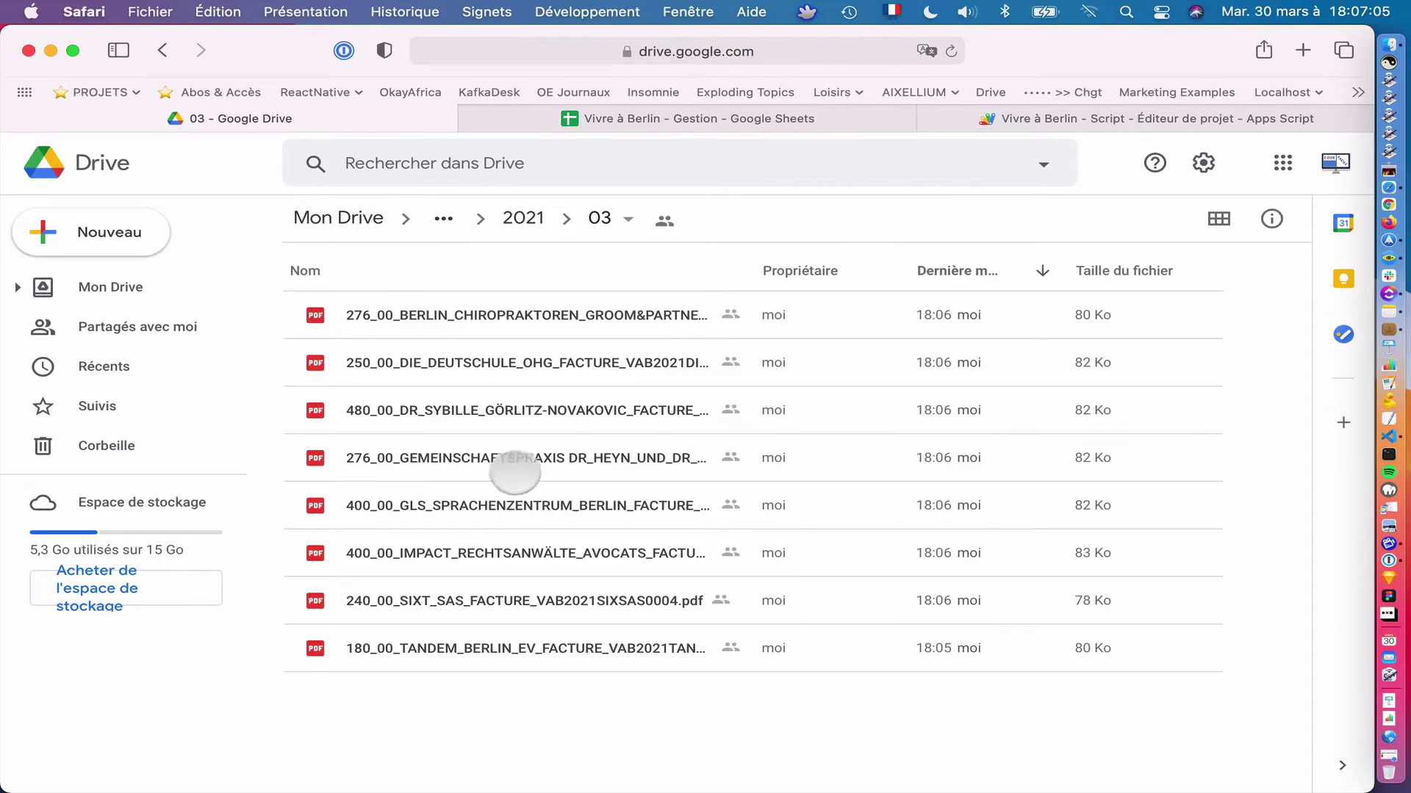
# Check the Apps Script execution log and the latest invoice on the Facture sheet
pyautogui.click(1007, 121)
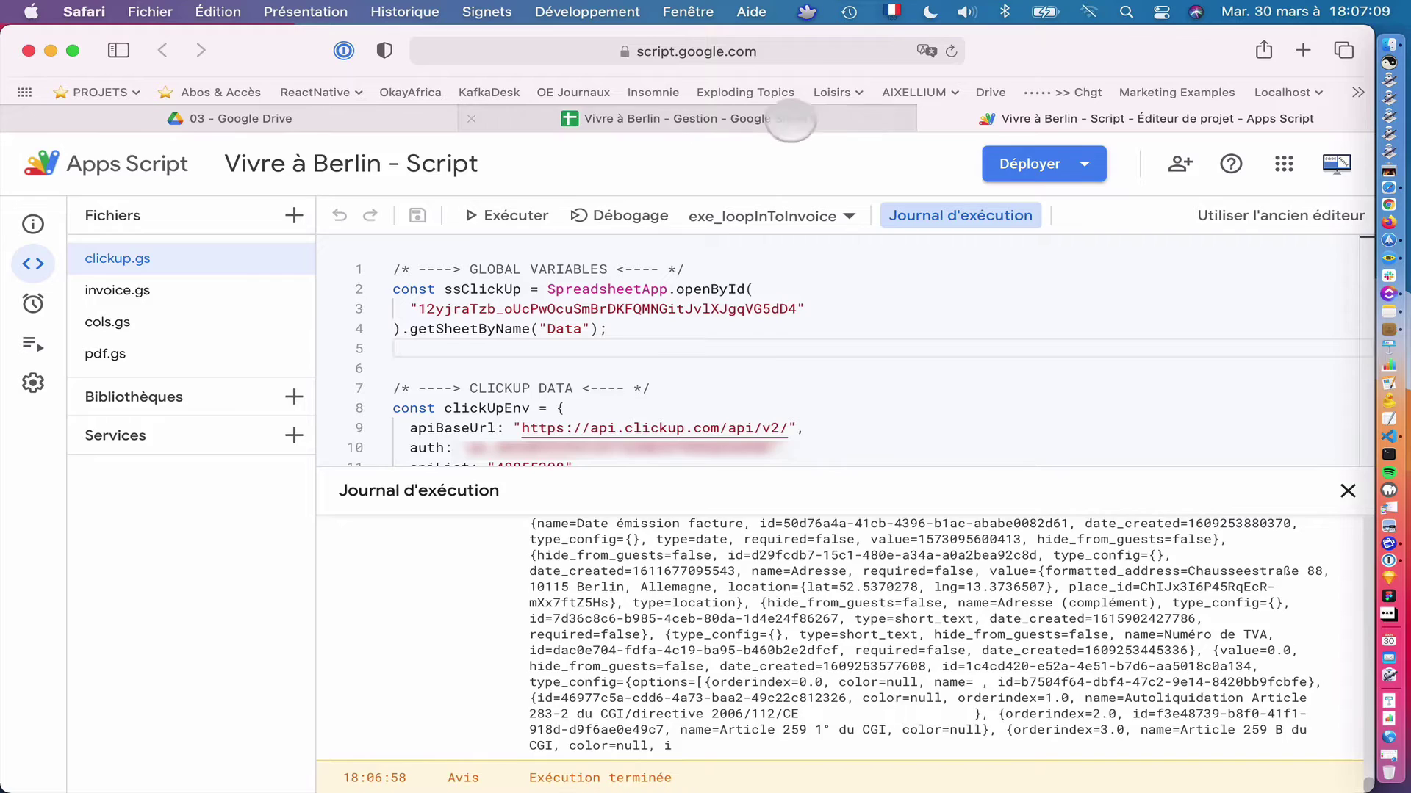
pyautogui.click(816, 114)
pyautogui.scroll(-7, 548, 599)
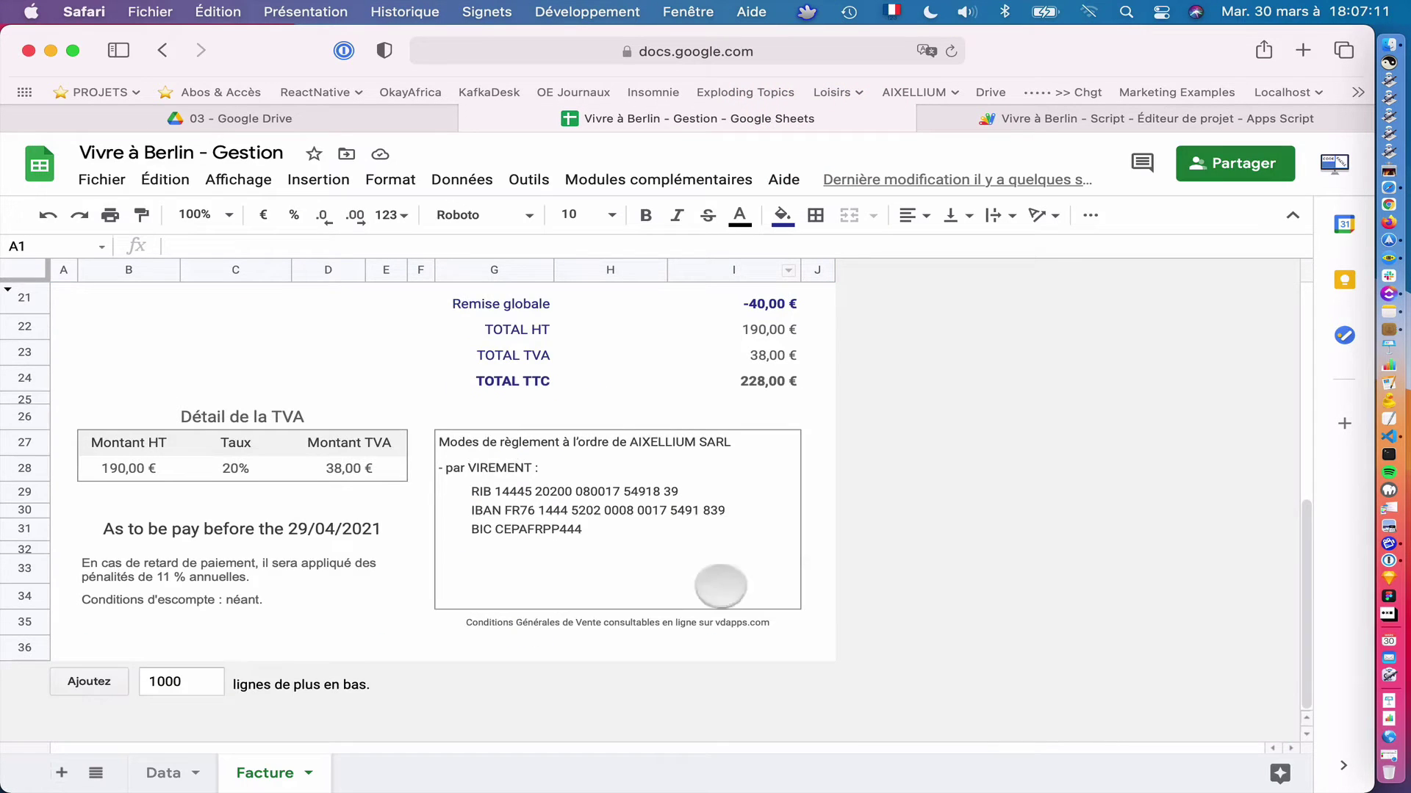
pyautogui.scroll(5, 812, 585)
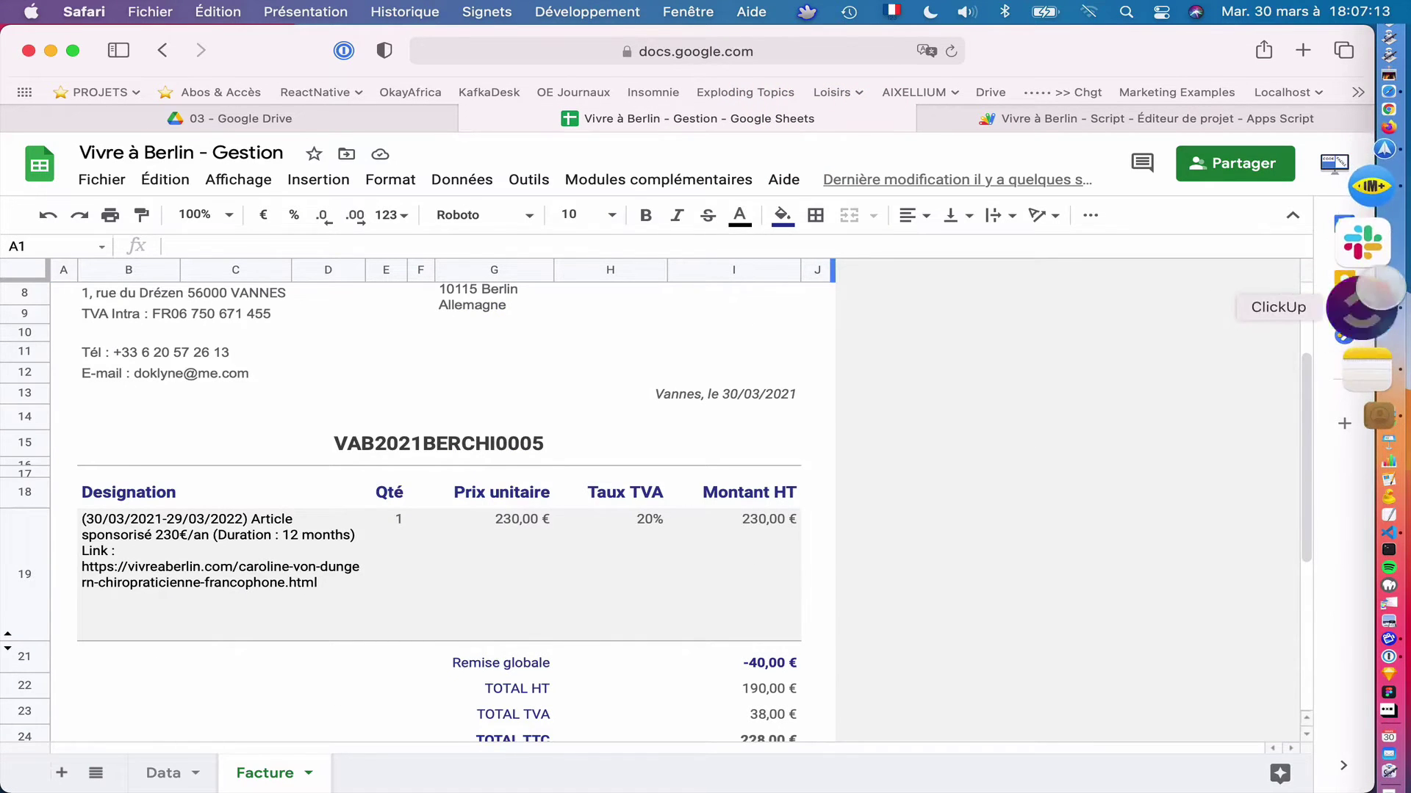
# Close the Sixt SAS task in ClickUp and scan the Berlin board with À facturer now empty
pyautogui.click(1341, 294)
pyautogui.click(1320, 96)
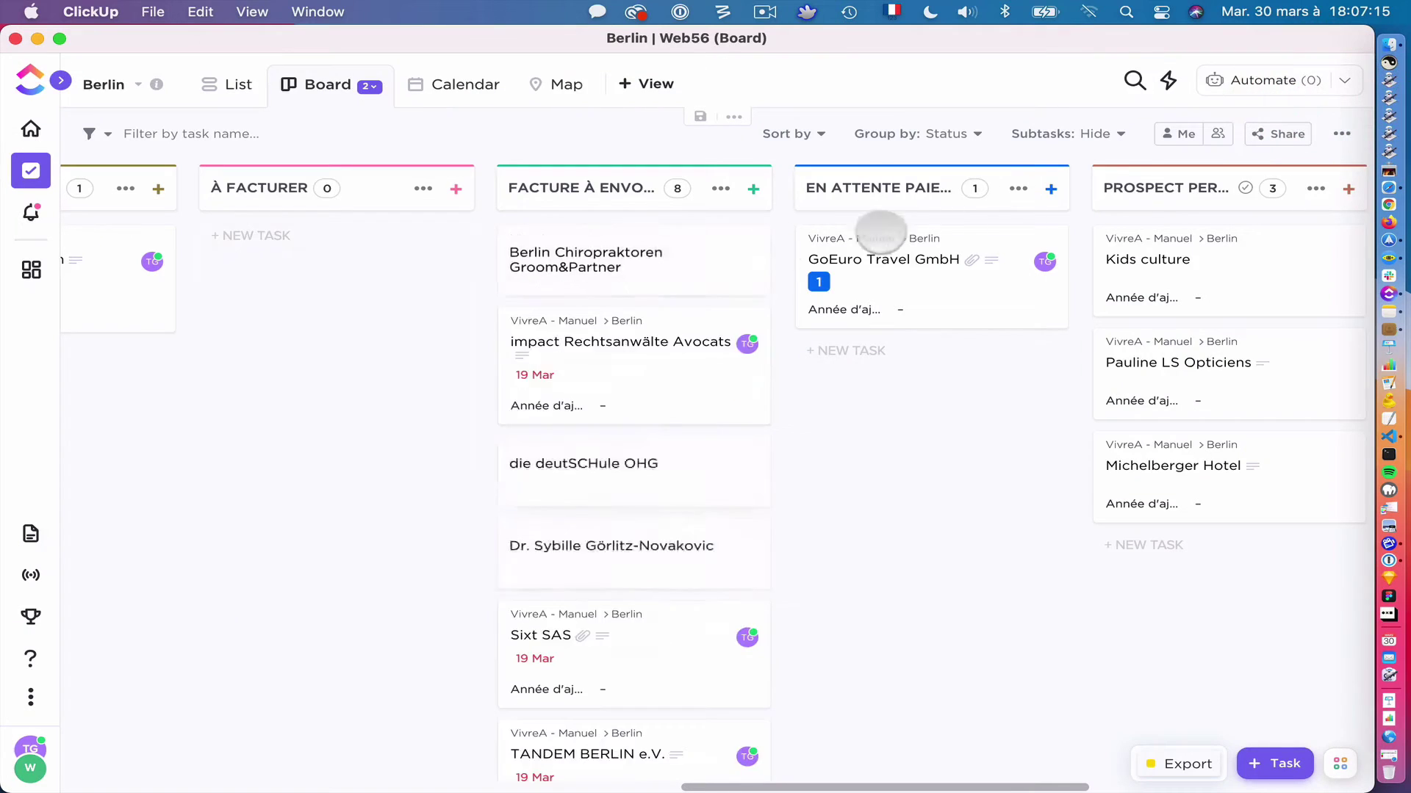
pyautogui.scroll(-5, 630, 457)
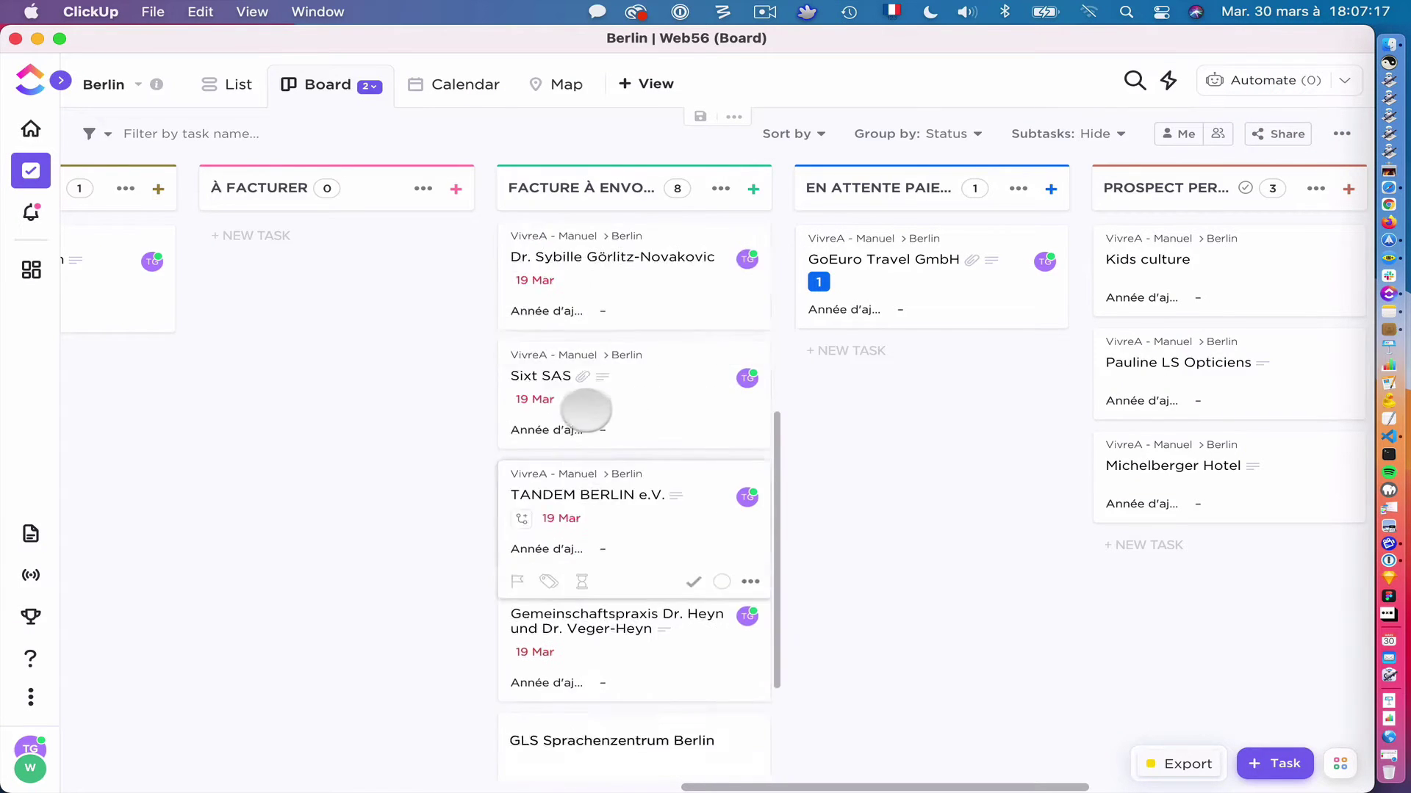
pyautogui.scroll(5, 586, 409)
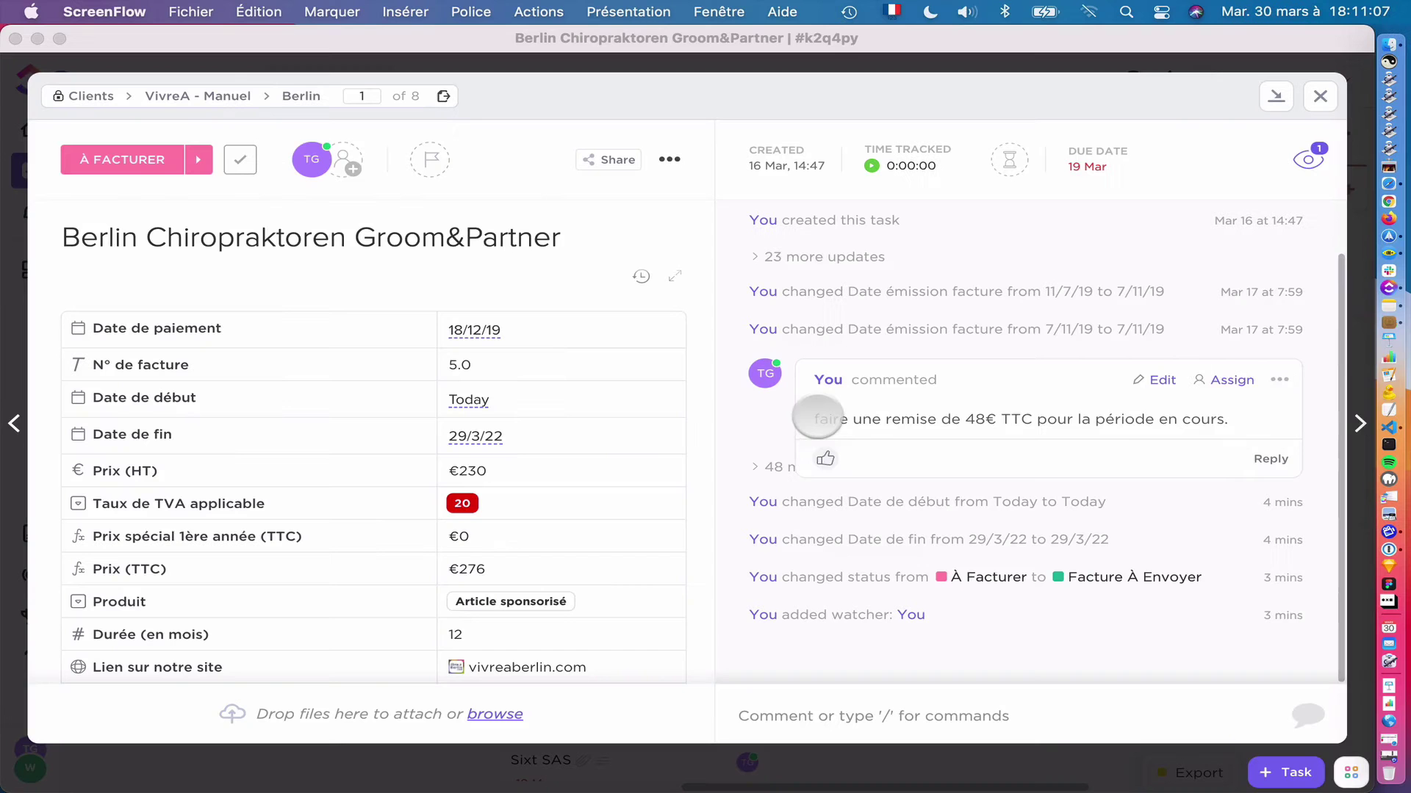
# Switch to ClickUp and review the Groom&Partner task's fields: Prix HT €230, VAT 20, TTC €276, 12 months
pyautogui.click(700, 380)
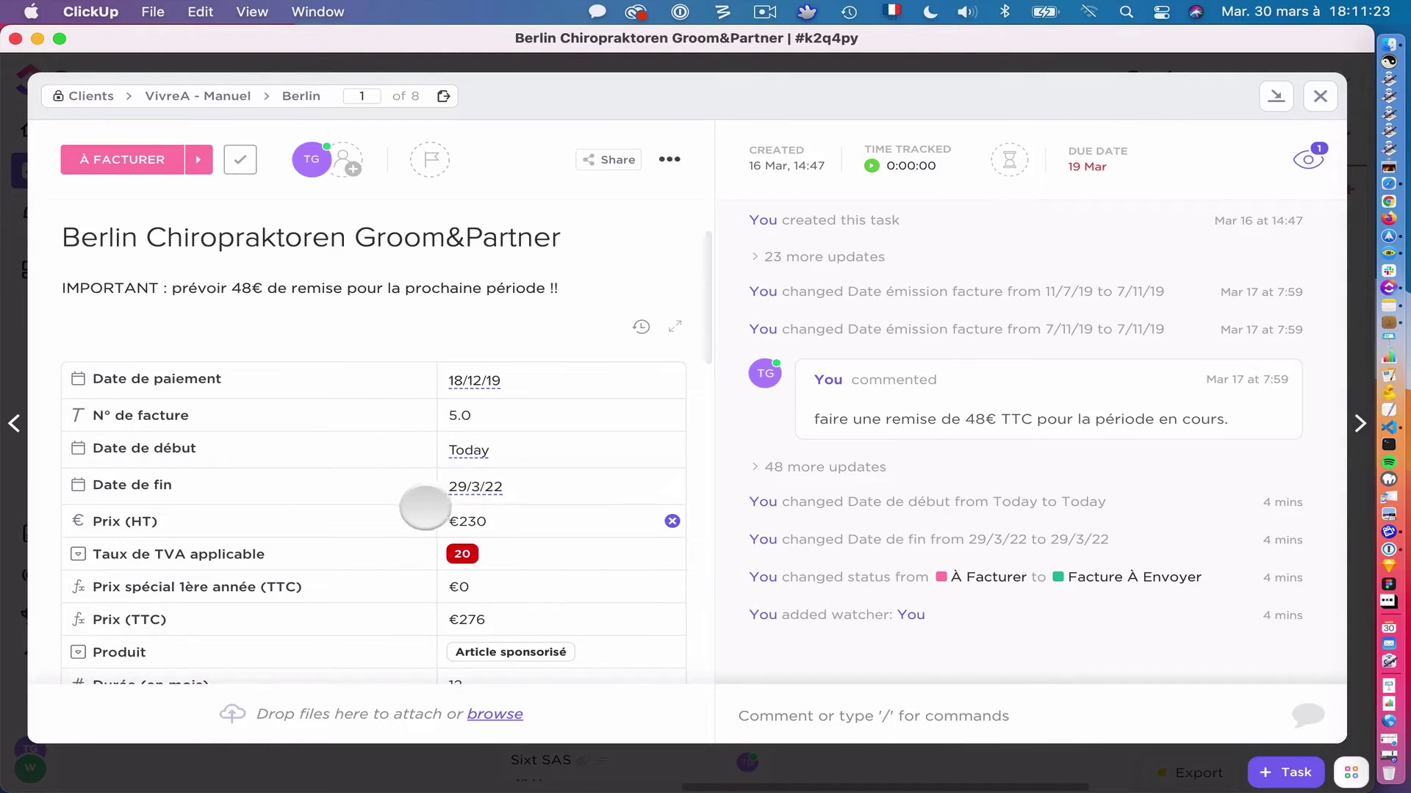
pyautogui.scroll(-1, 424, 507)
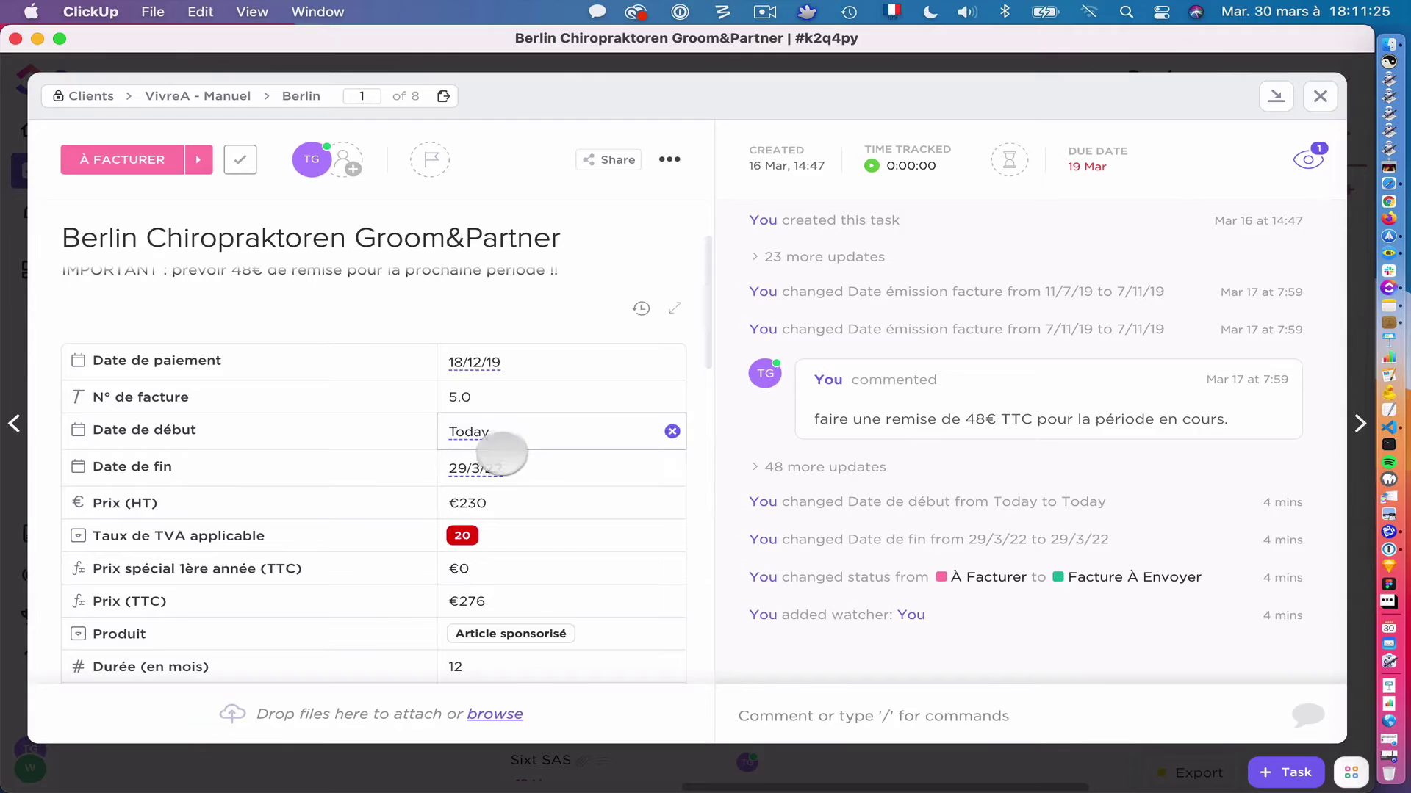
pyautogui.scroll(-4, 390, 498)
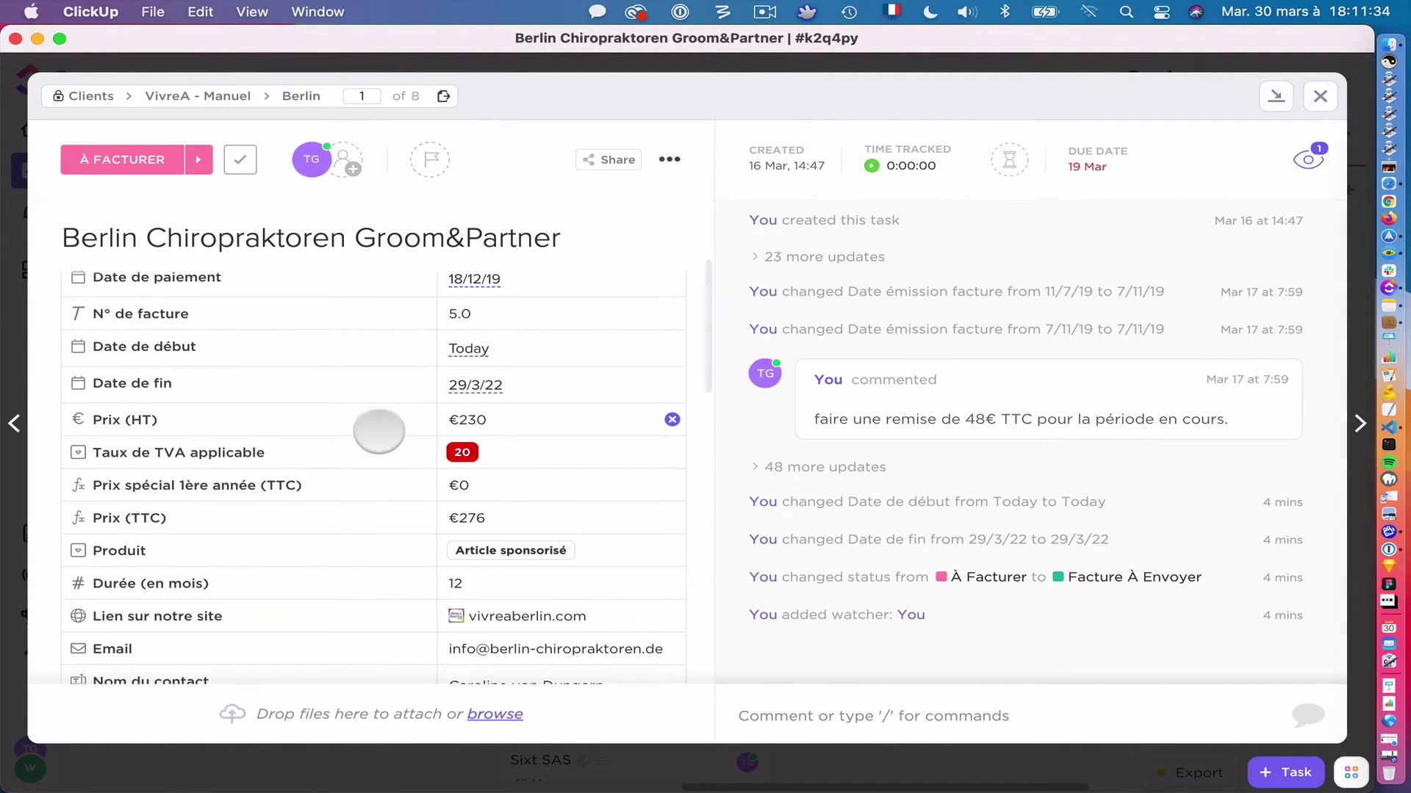
pyautogui.scroll(-1, 378, 428)
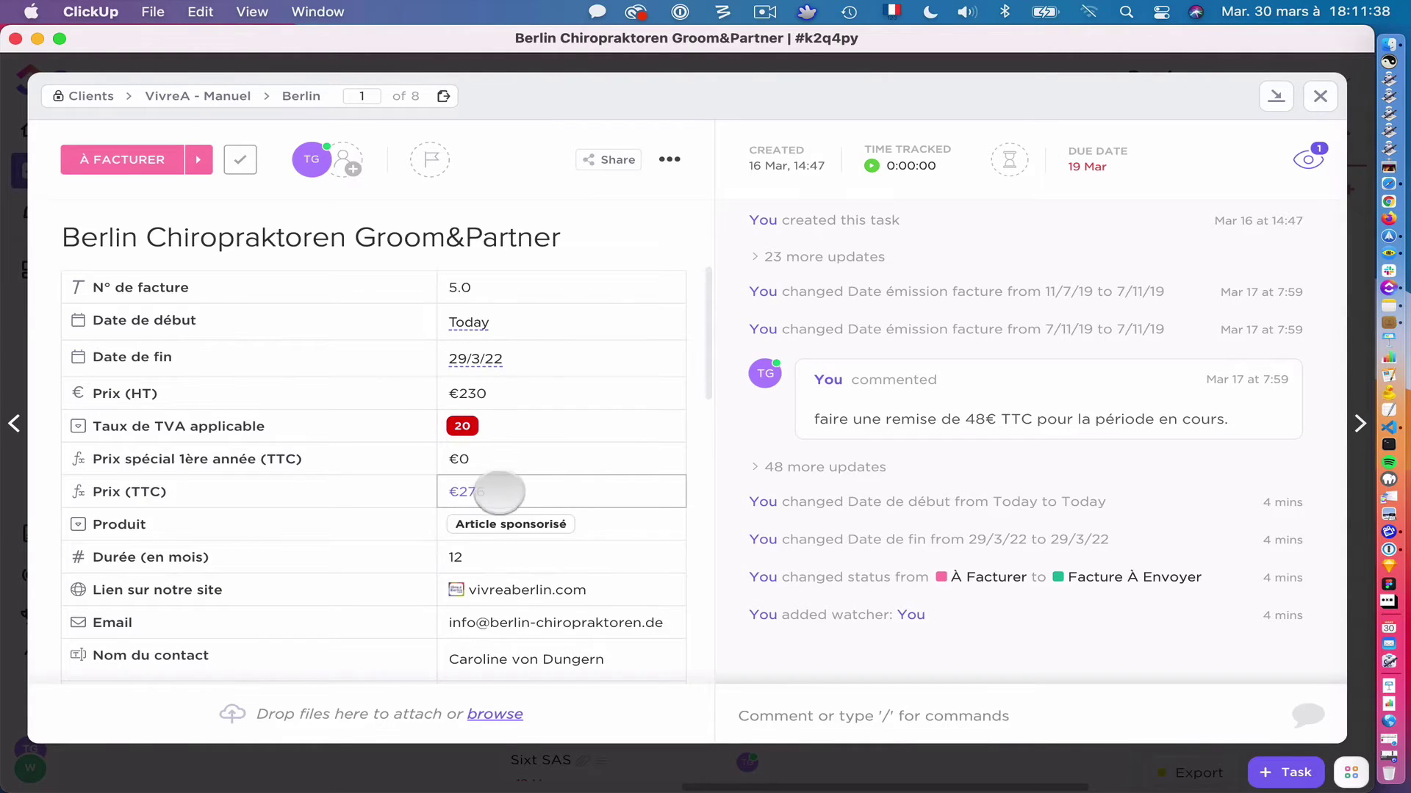
pyautogui.click(504, 490)
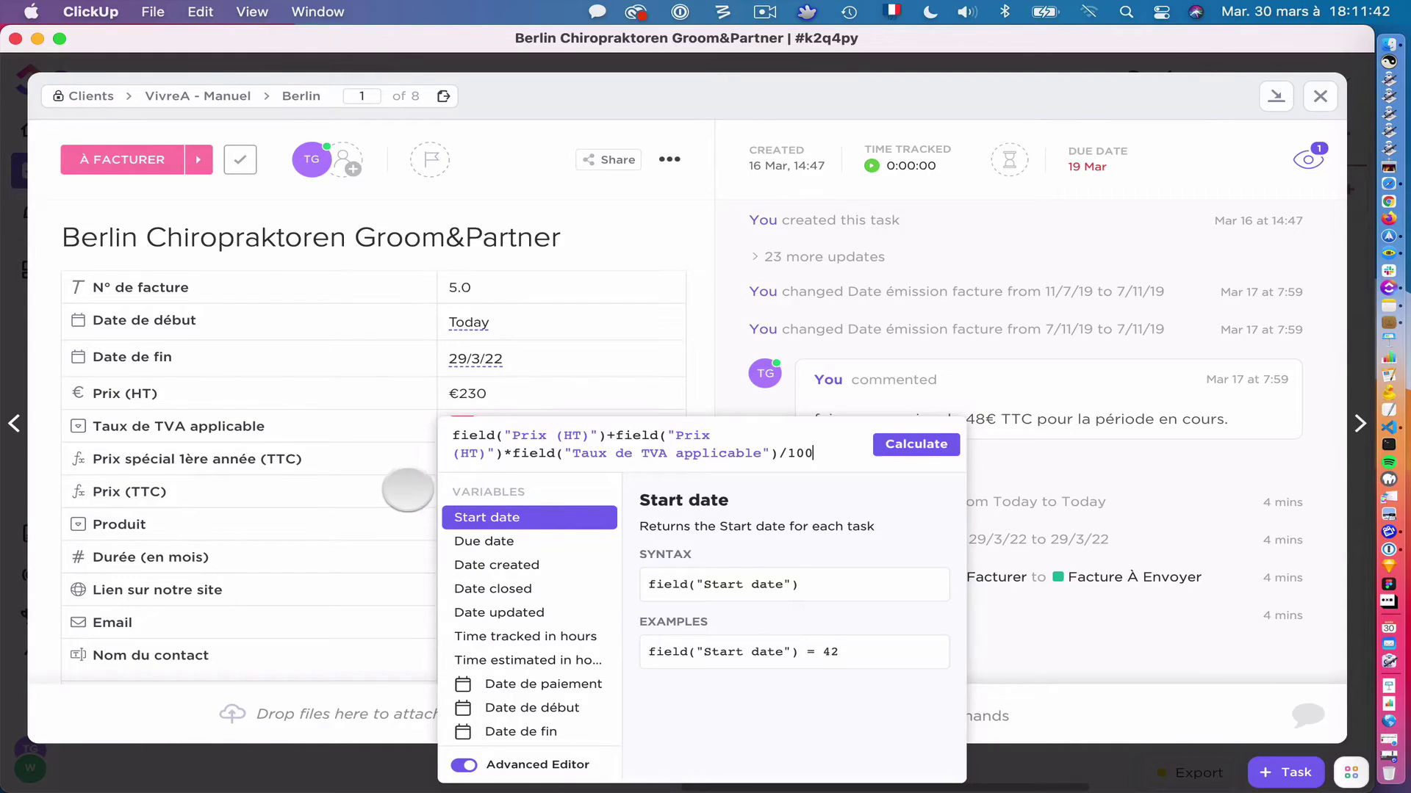
pyautogui.click(402, 478)
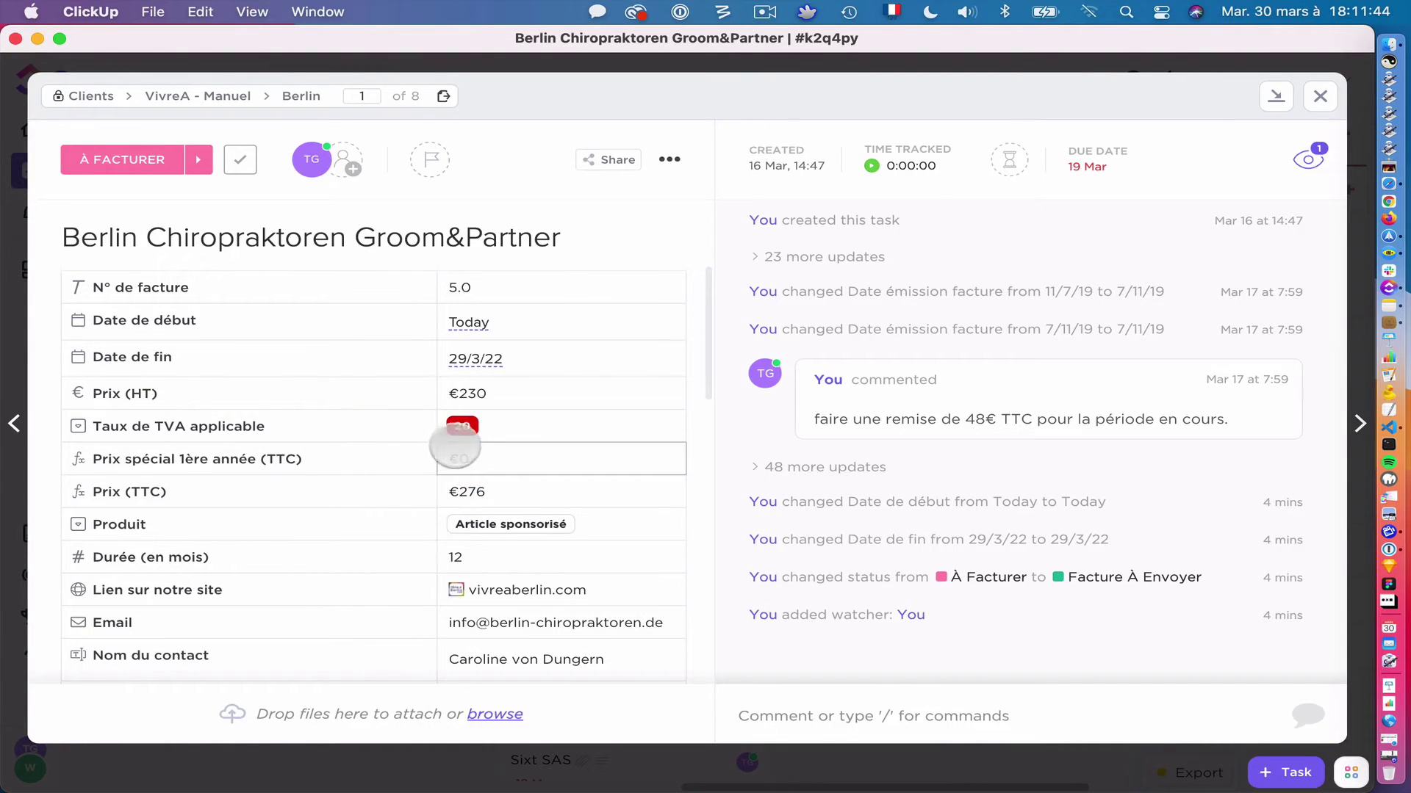
pyautogui.click(463, 426)
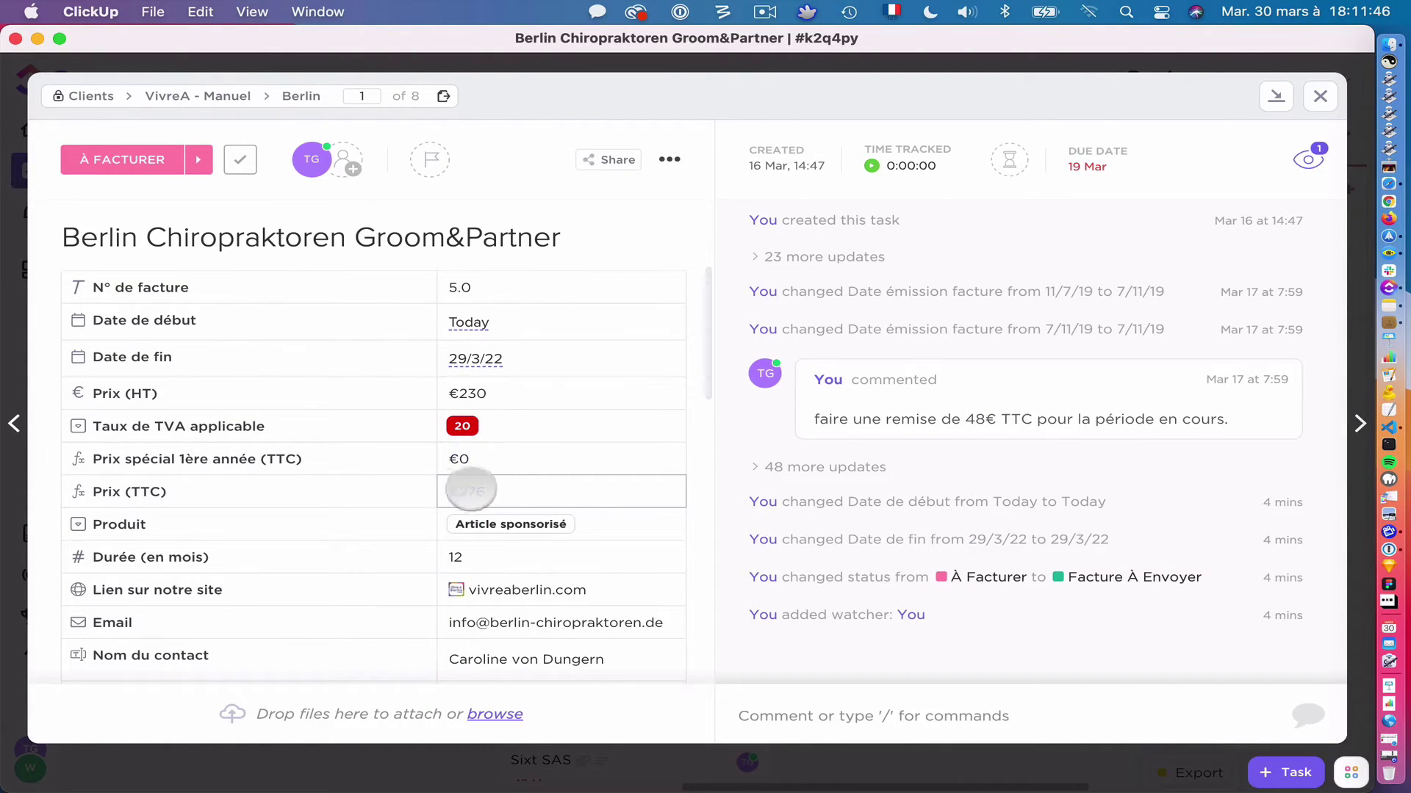
pyautogui.scroll(2, 424, 487)
pyautogui.scroll(-10, 421, 491)
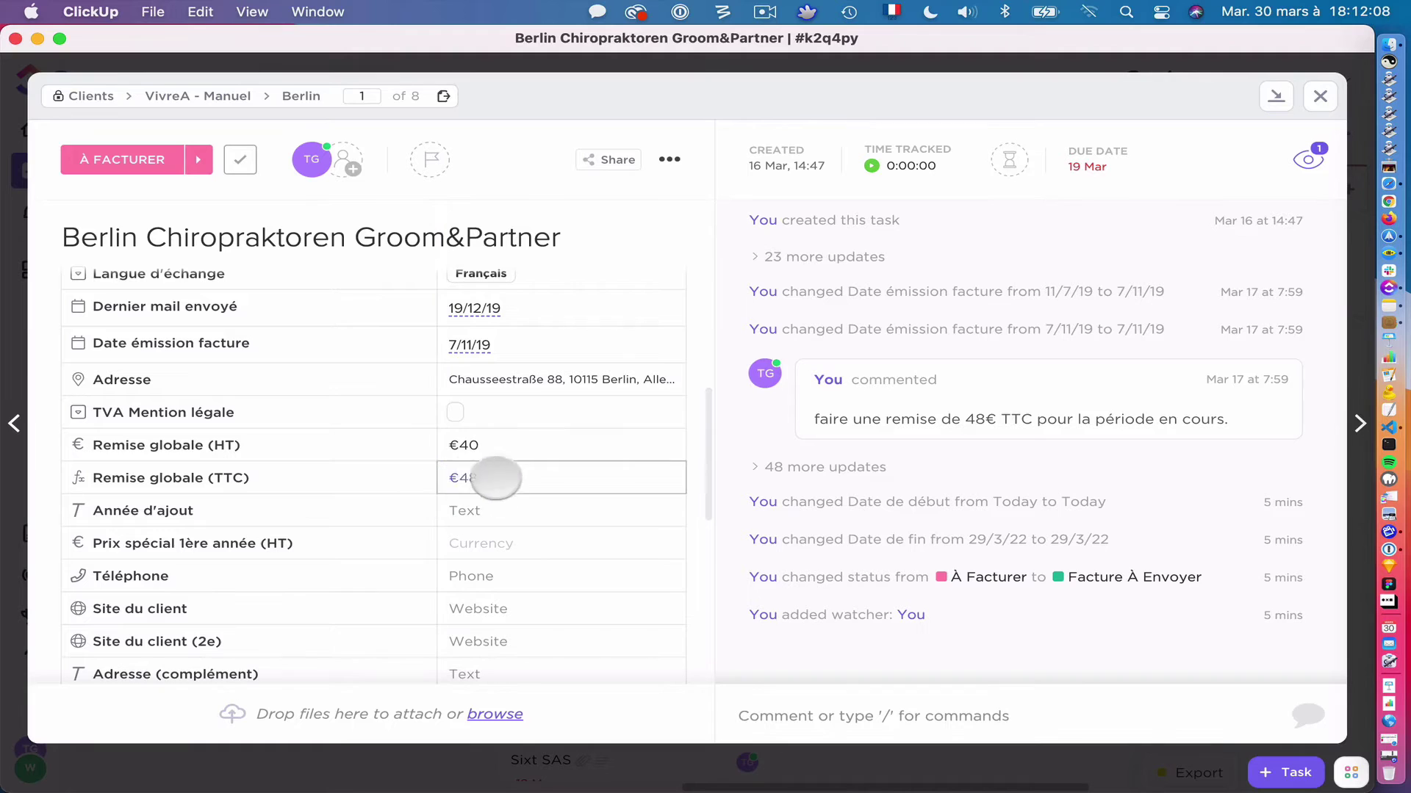
pyautogui.scroll(-1, 482, 479)
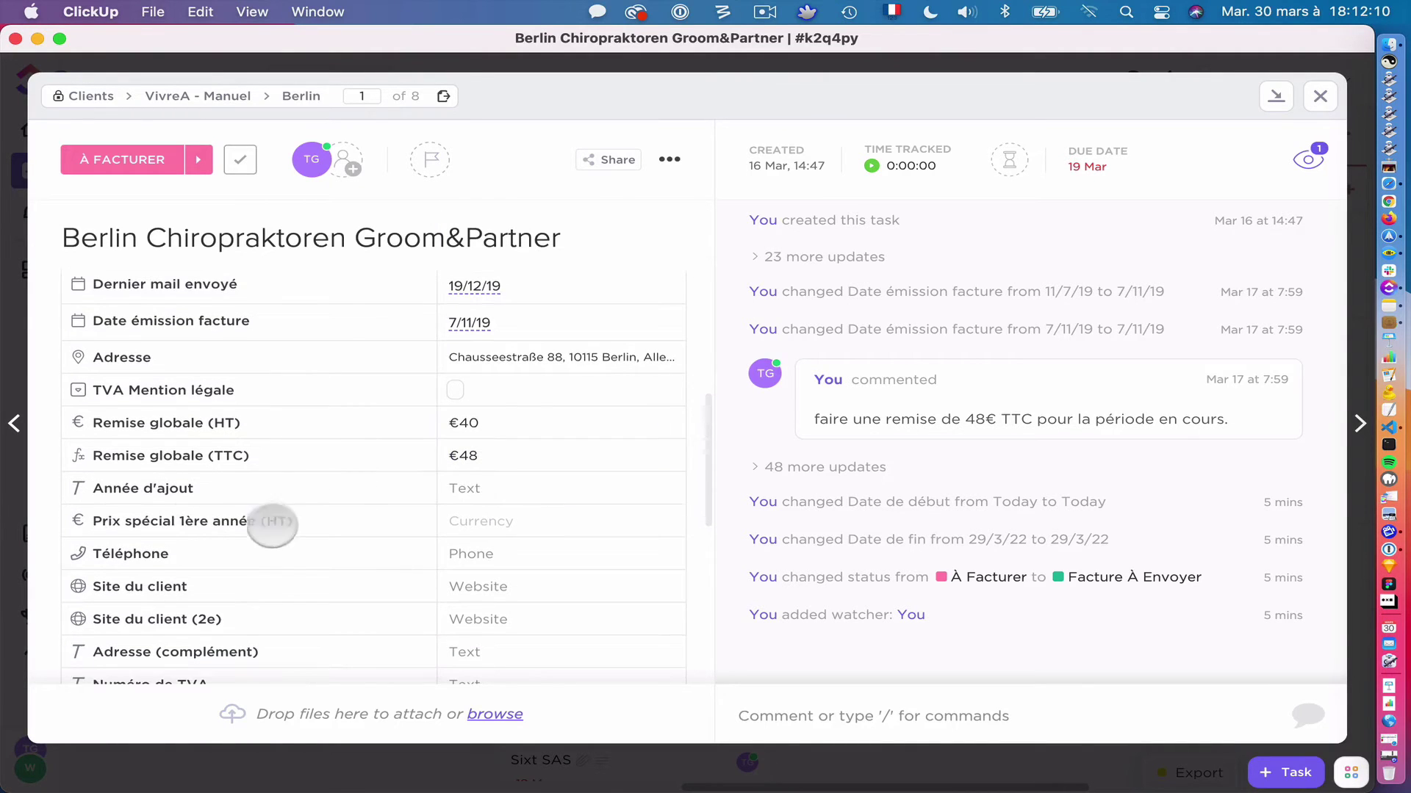
pyautogui.scroll(-1, 280, 537)
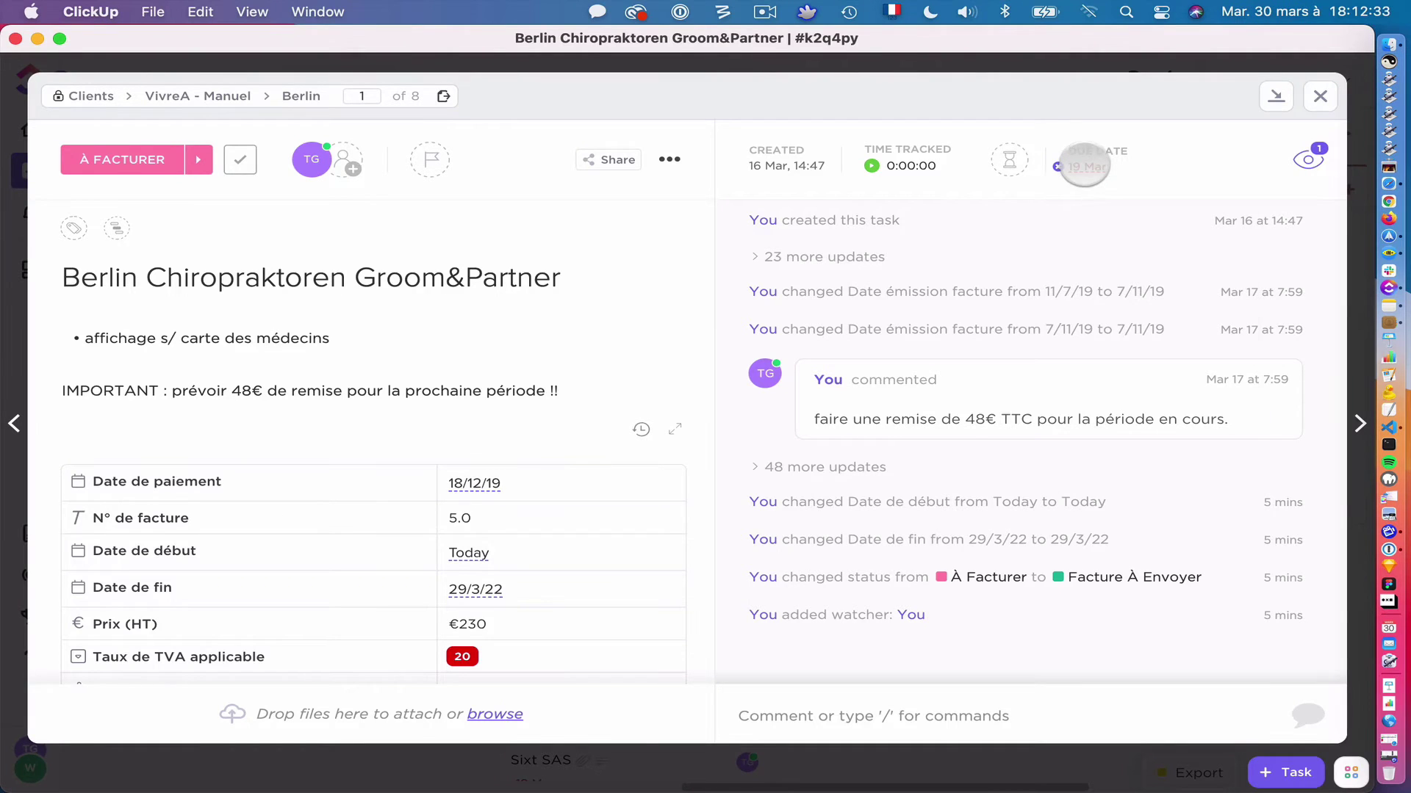
# Make the task's due date recur yearly, starting 1 March 2021
pyautogui.click(1085, 165)
pyautogui.click(939, 471)
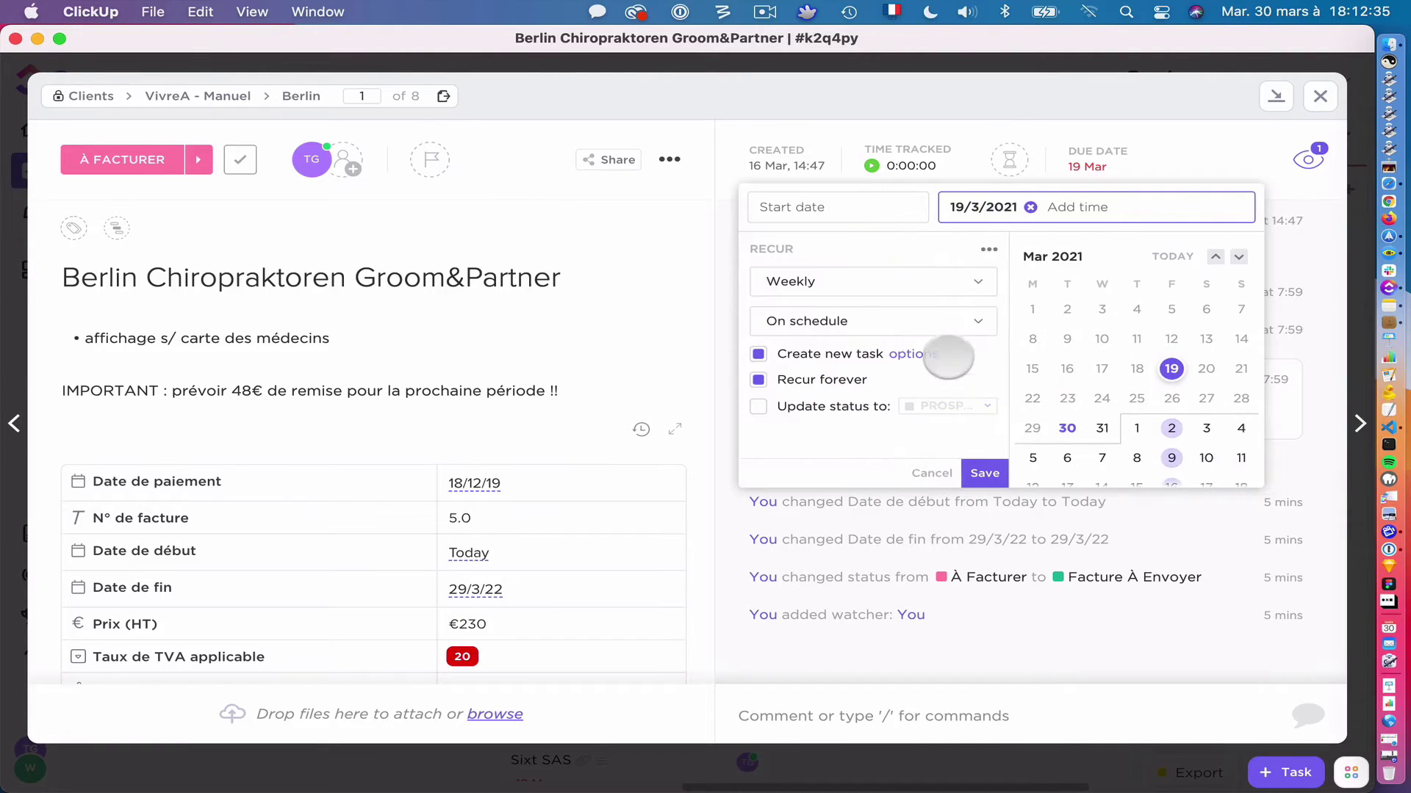
pyautogui.click(897, 283)
pyautogui.click(820, 420)
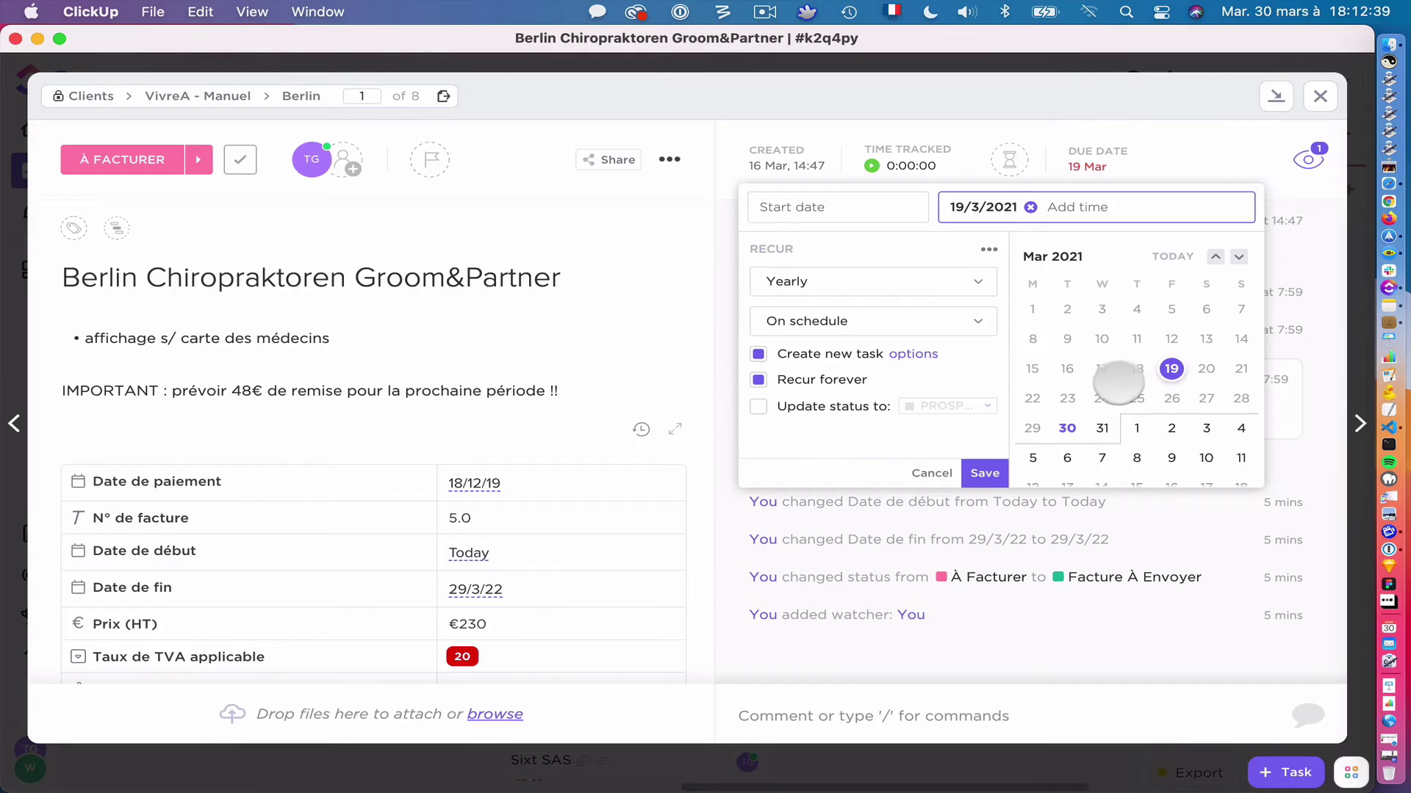
pyautogui.click(1215, 257)
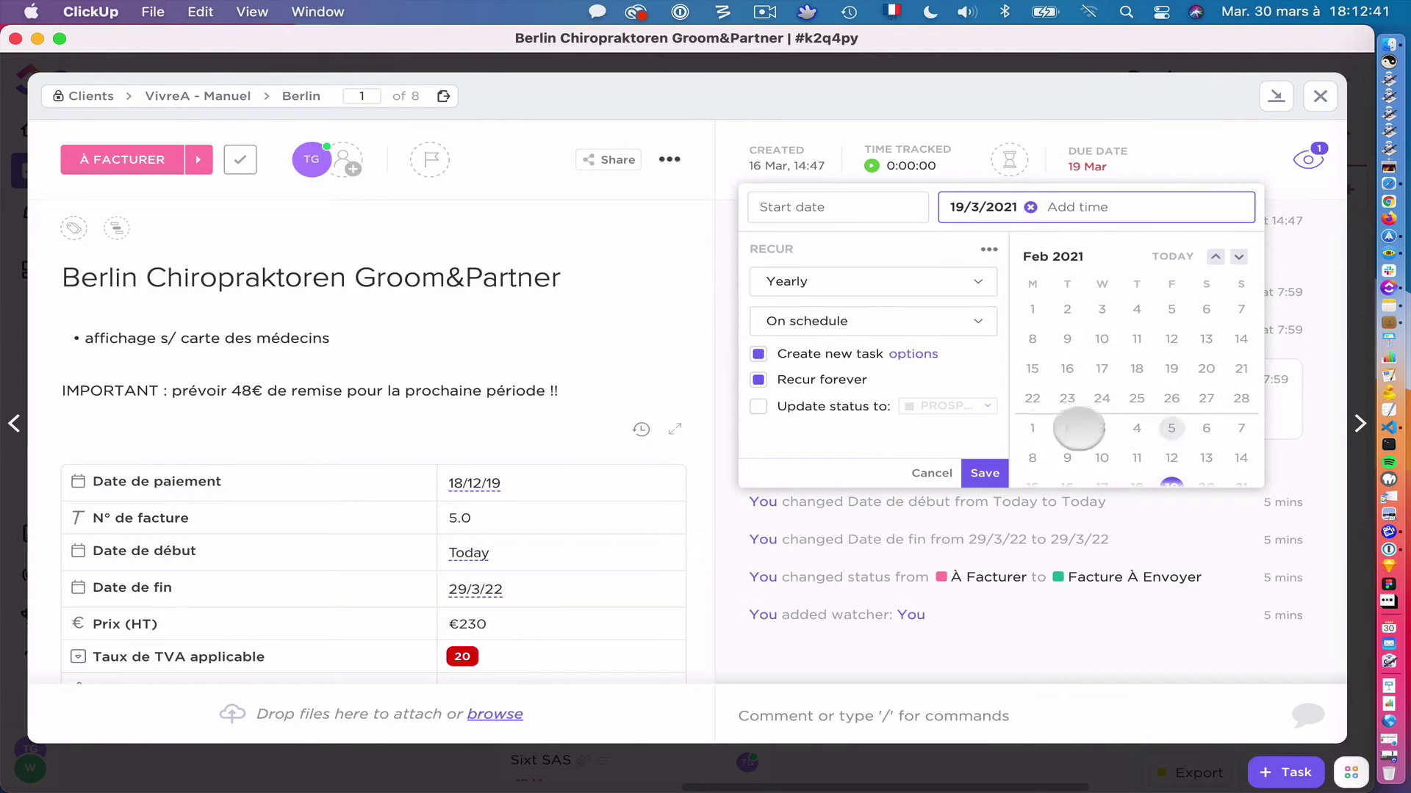
pyautogui.click(1036, 427)
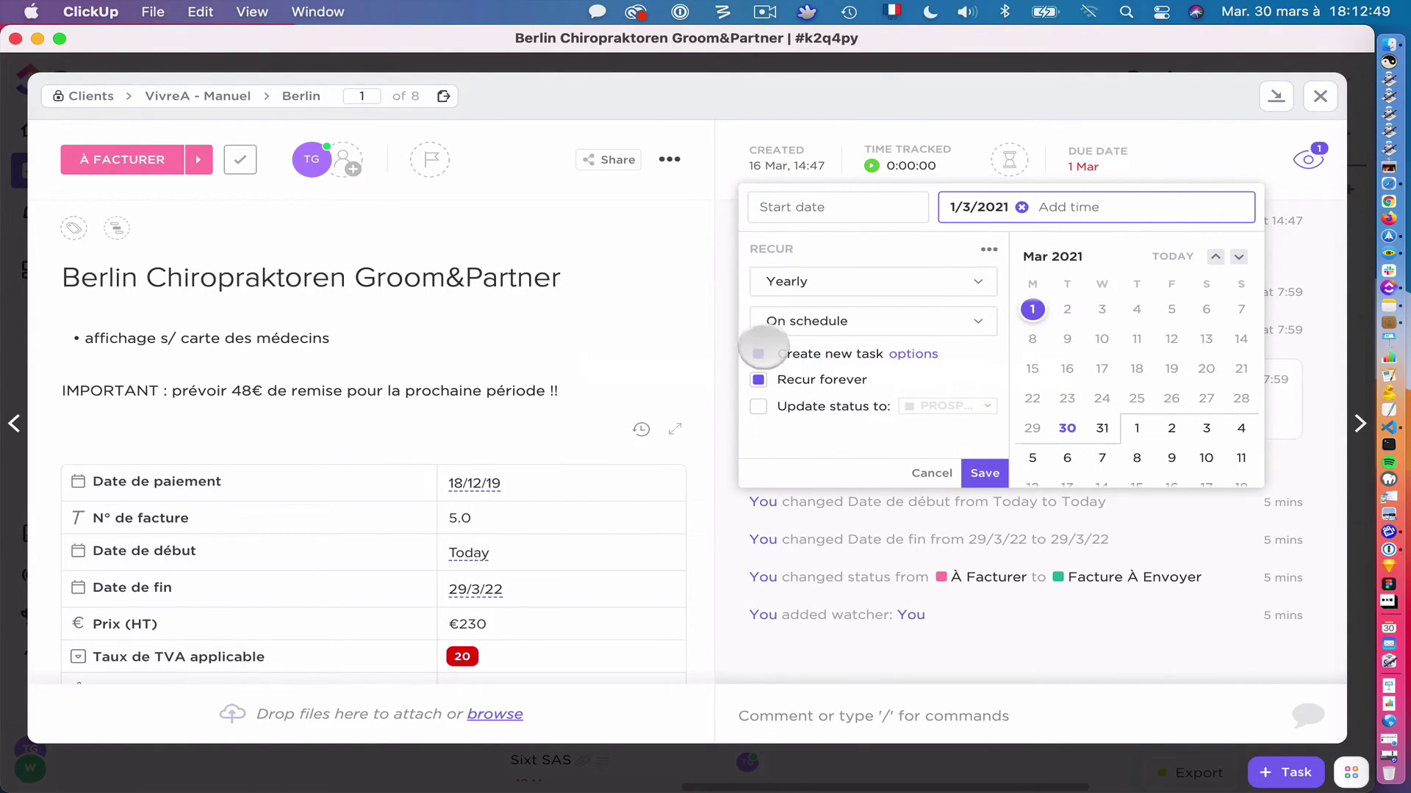
# Set the recurrence to reset the status to Prochaine période instead of creating a new task
pyautogui.click(758, 354)
pyautogui.click(758, 406)
pyautogui.click(950, 407)
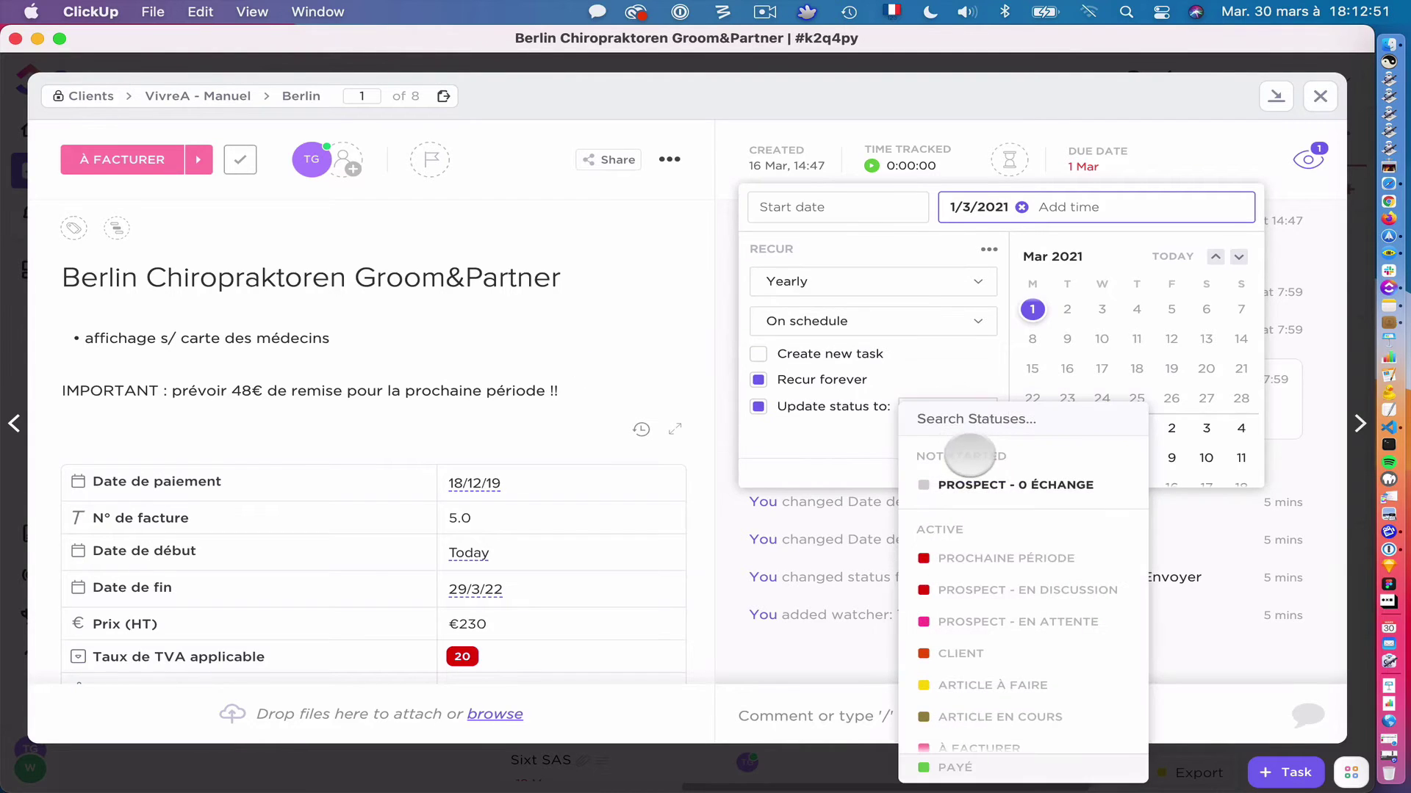
pyautogui.scroll(-2, 1030, 558)
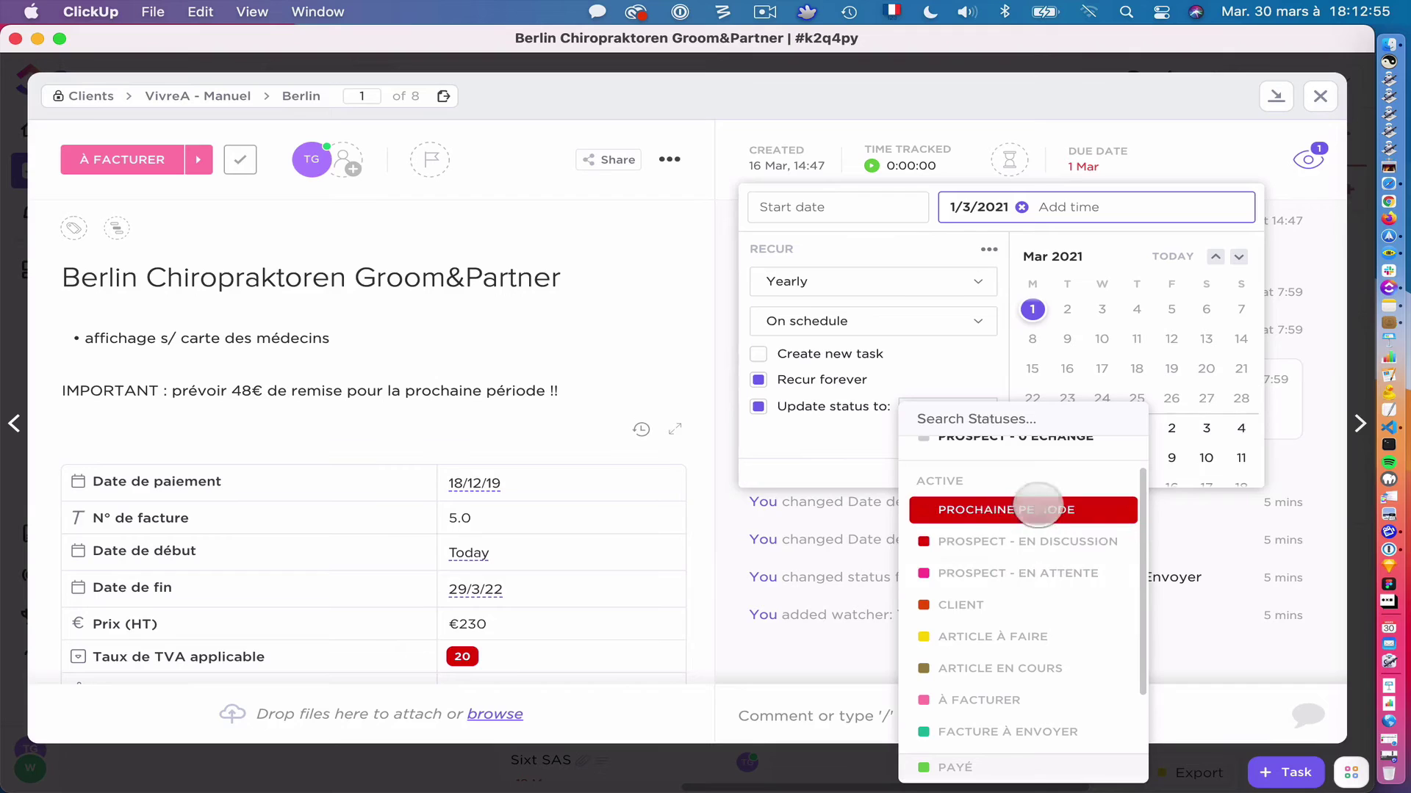
pyautogui.click(1038, 509)
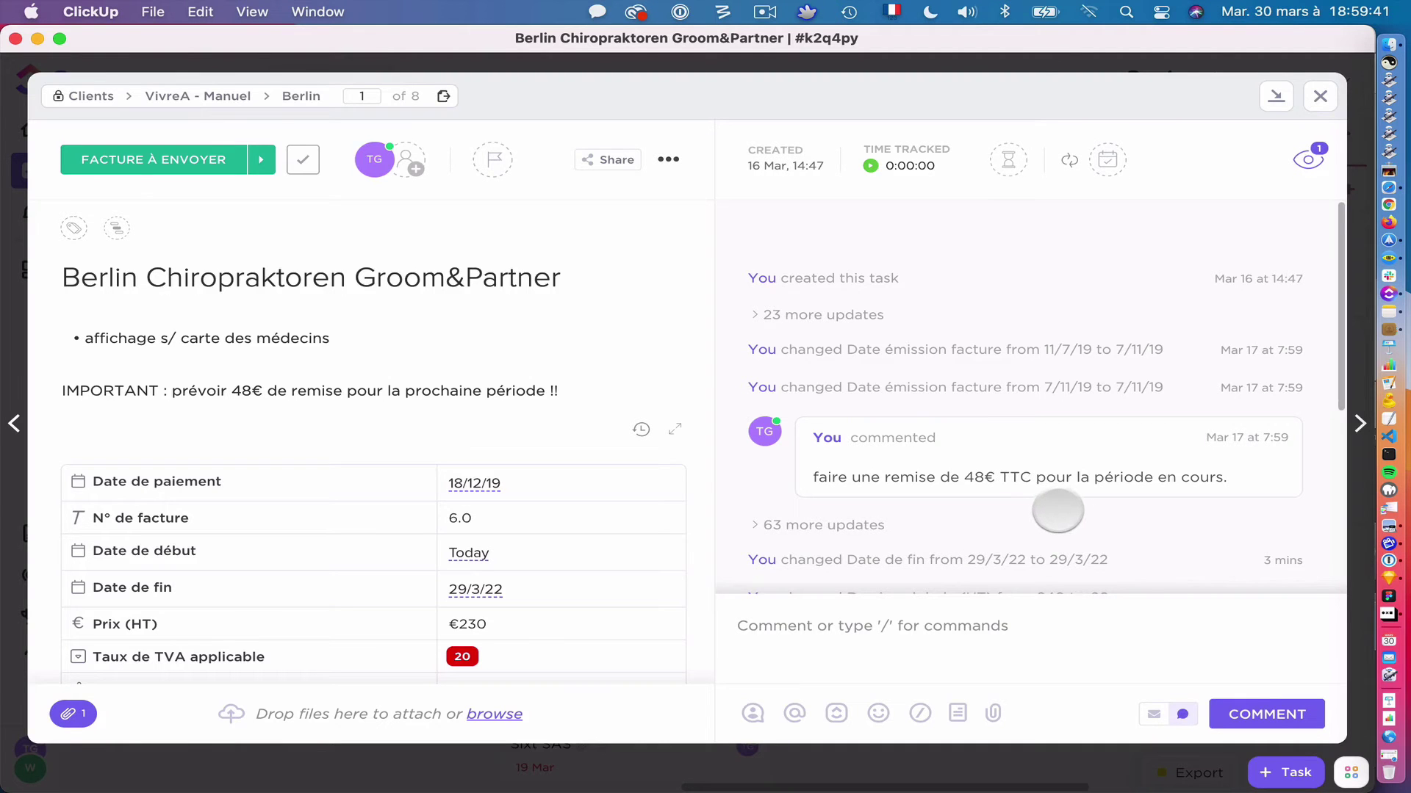
# Switch the task's comment box to an email using the VivreA Facture (FR) template
pyautogui.scroll(-5, 1057, 511)
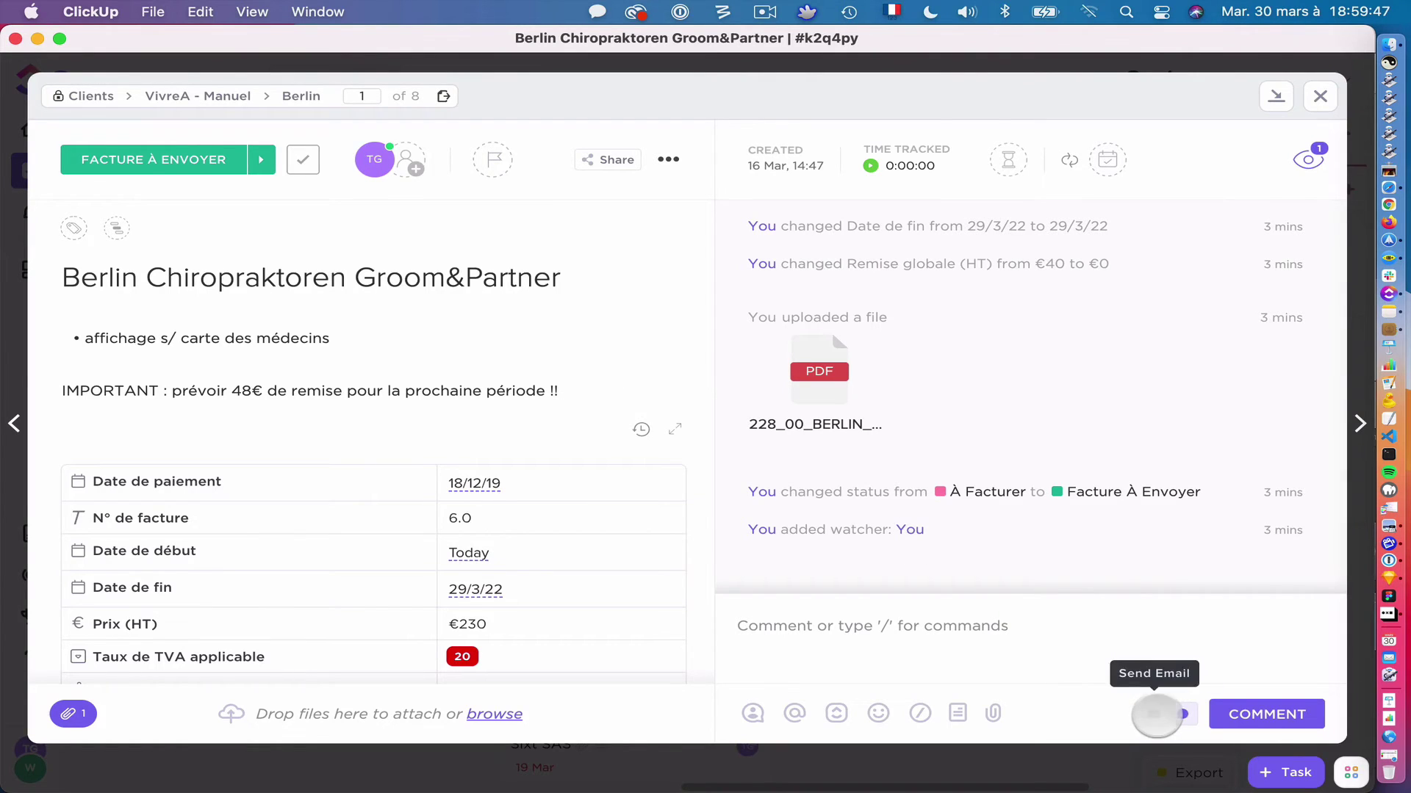
pyautogui.click(1156, 714)
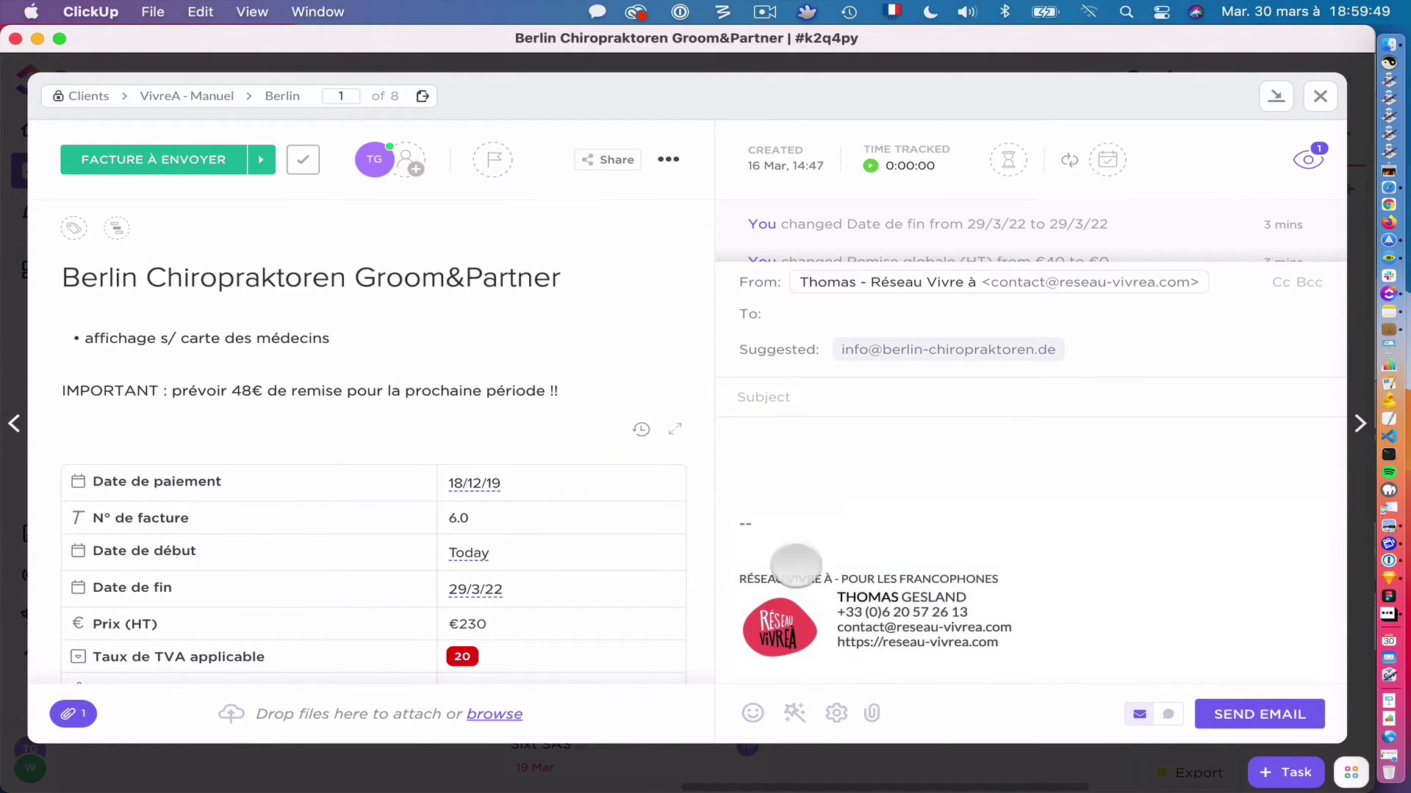
pyautogui.click(794, 713)
pyautogui.scroll(-1, 735, 584)
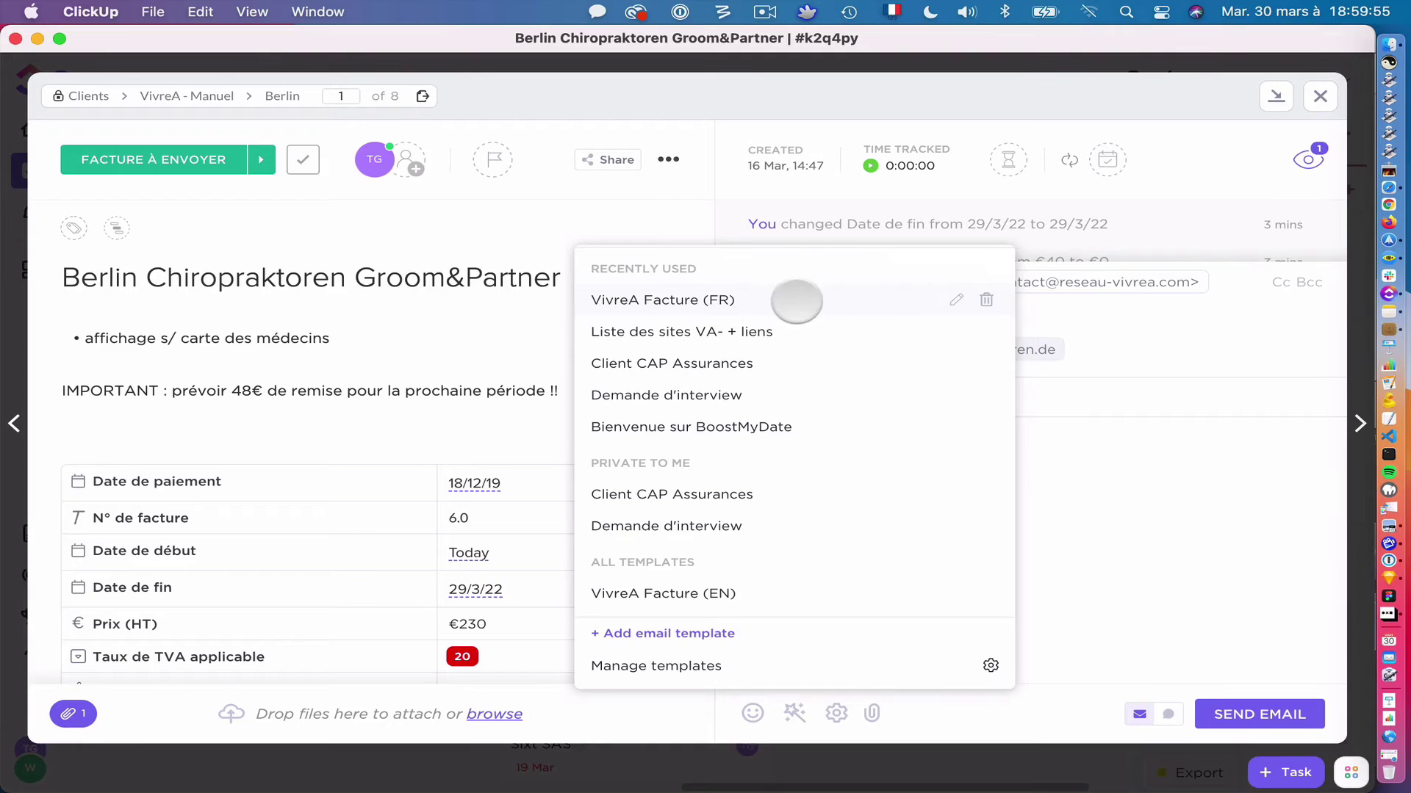
pyautogui.click(796, 301)
# Replace the email body with the pasted renewal text and fix the greeting
pyautogui.click(945, 483)
pyautogui.press('super+a')
pyautogui.press('super+v')
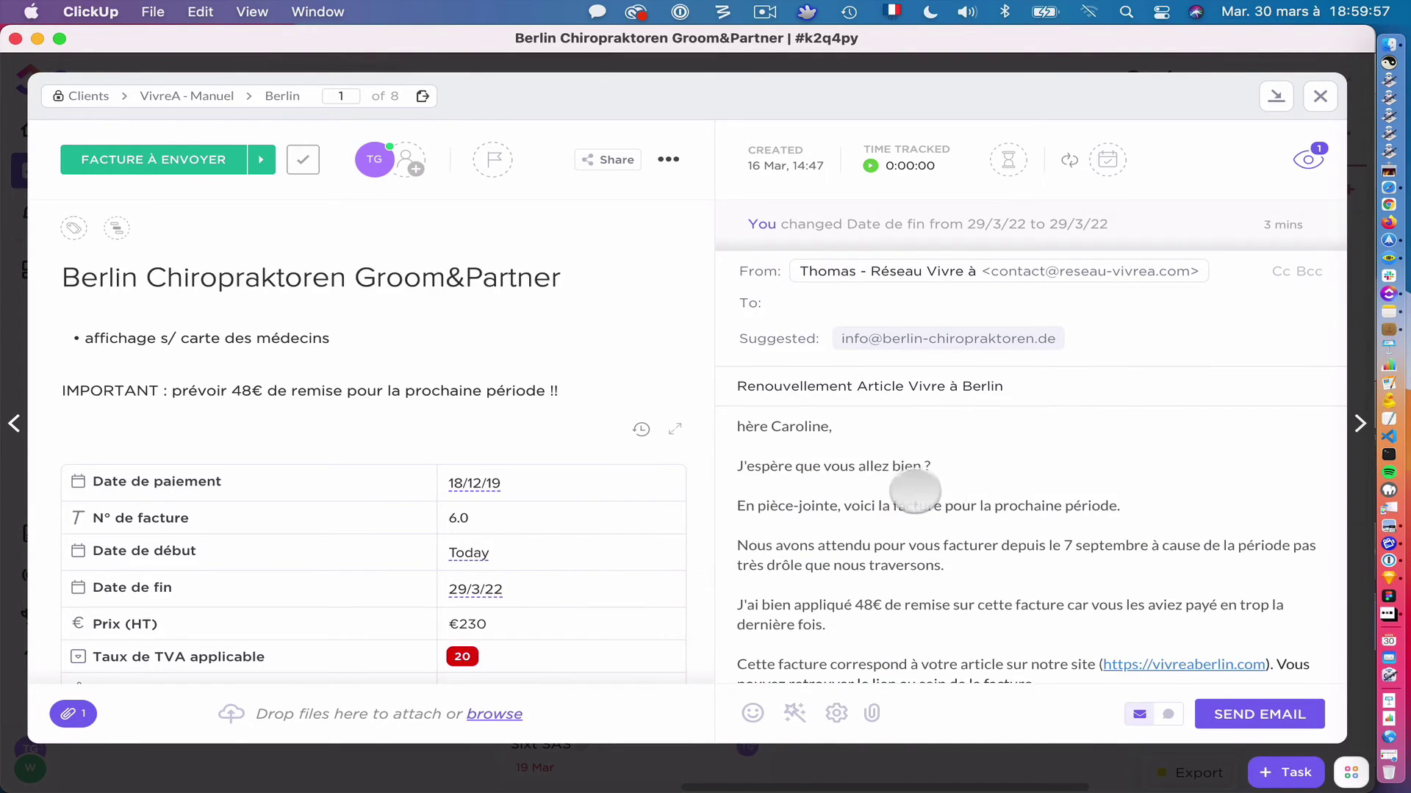
pyautogui.click(758, 430)
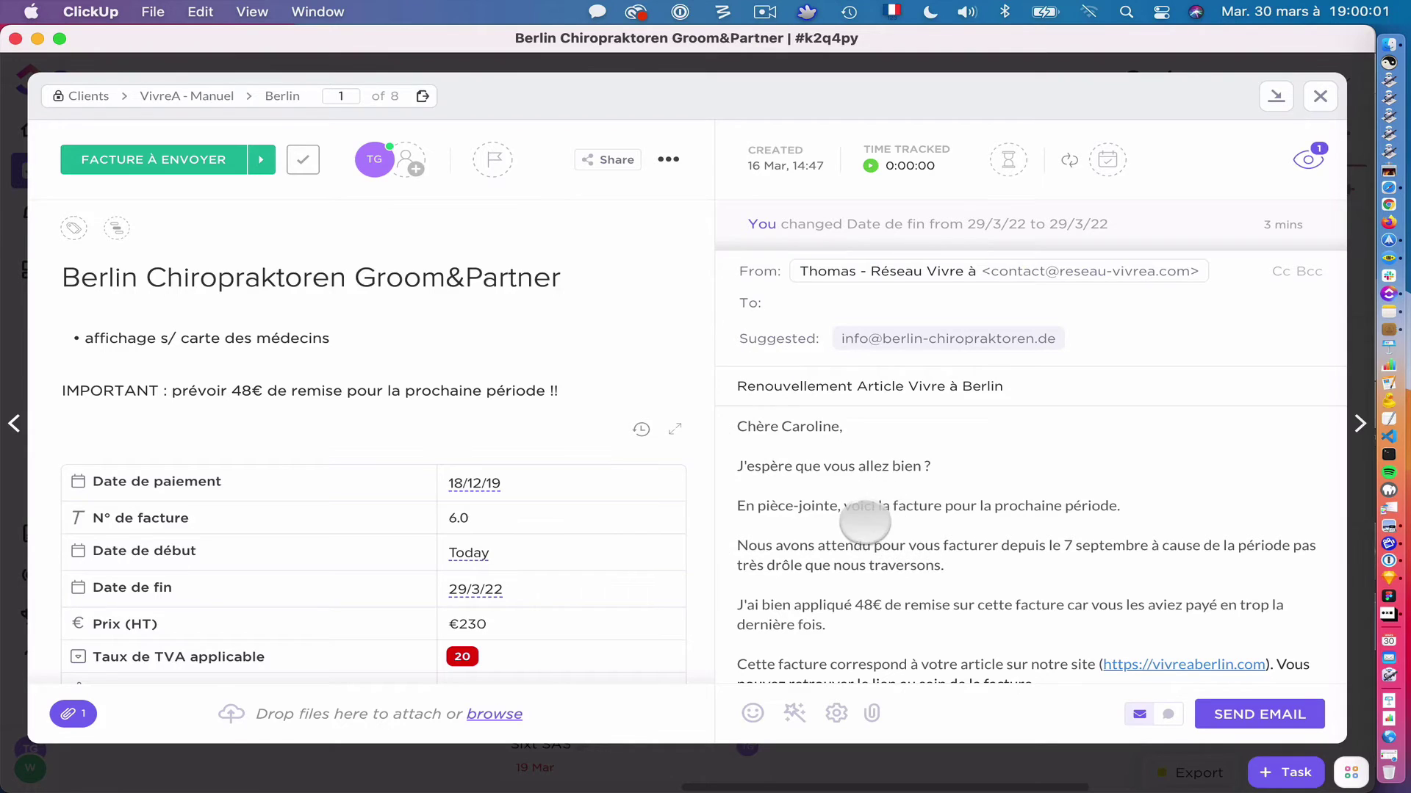
# Swap the email's current signature for the Réseau Vivre à signature
pyautogui.scroll(-10, 865, 522)
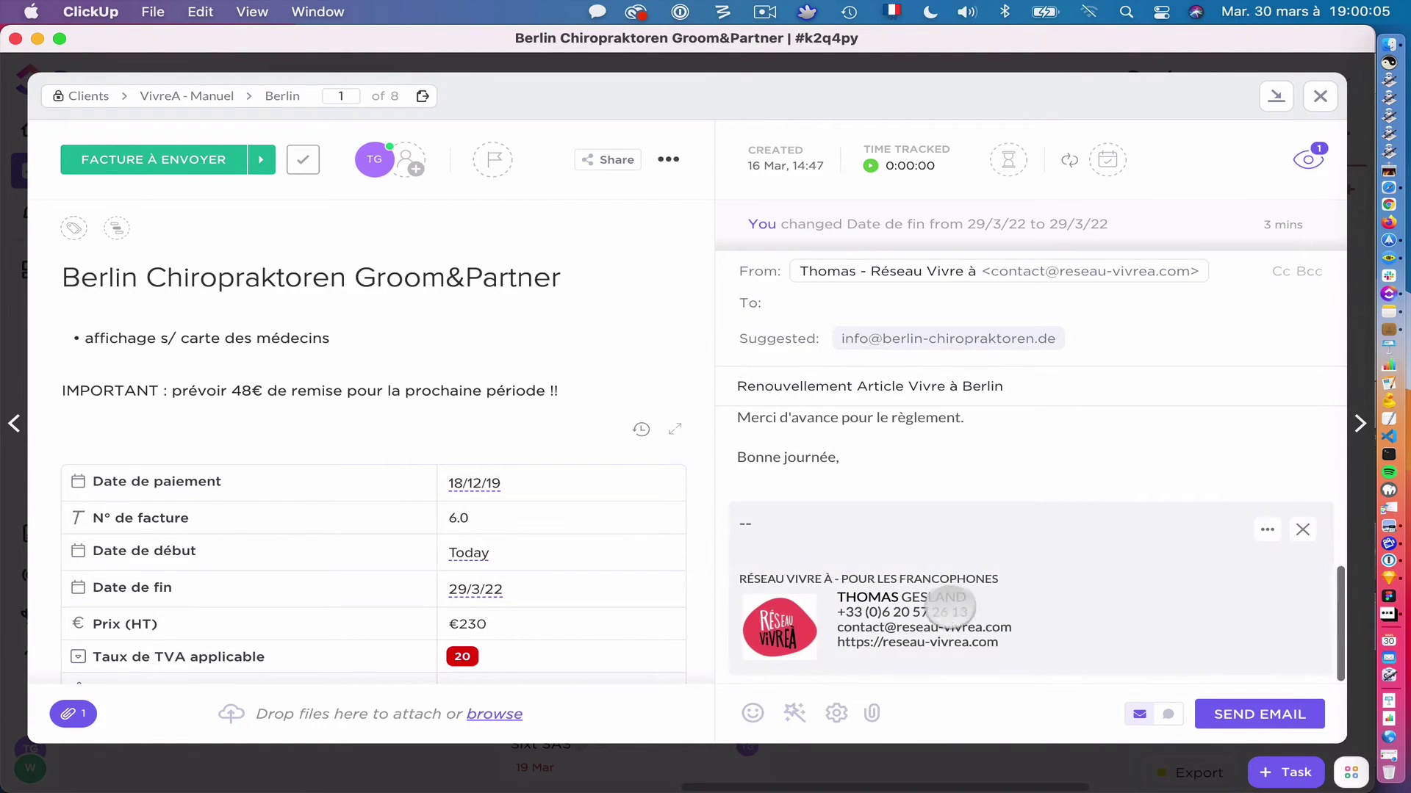
pyautogui.click(1302, 529)
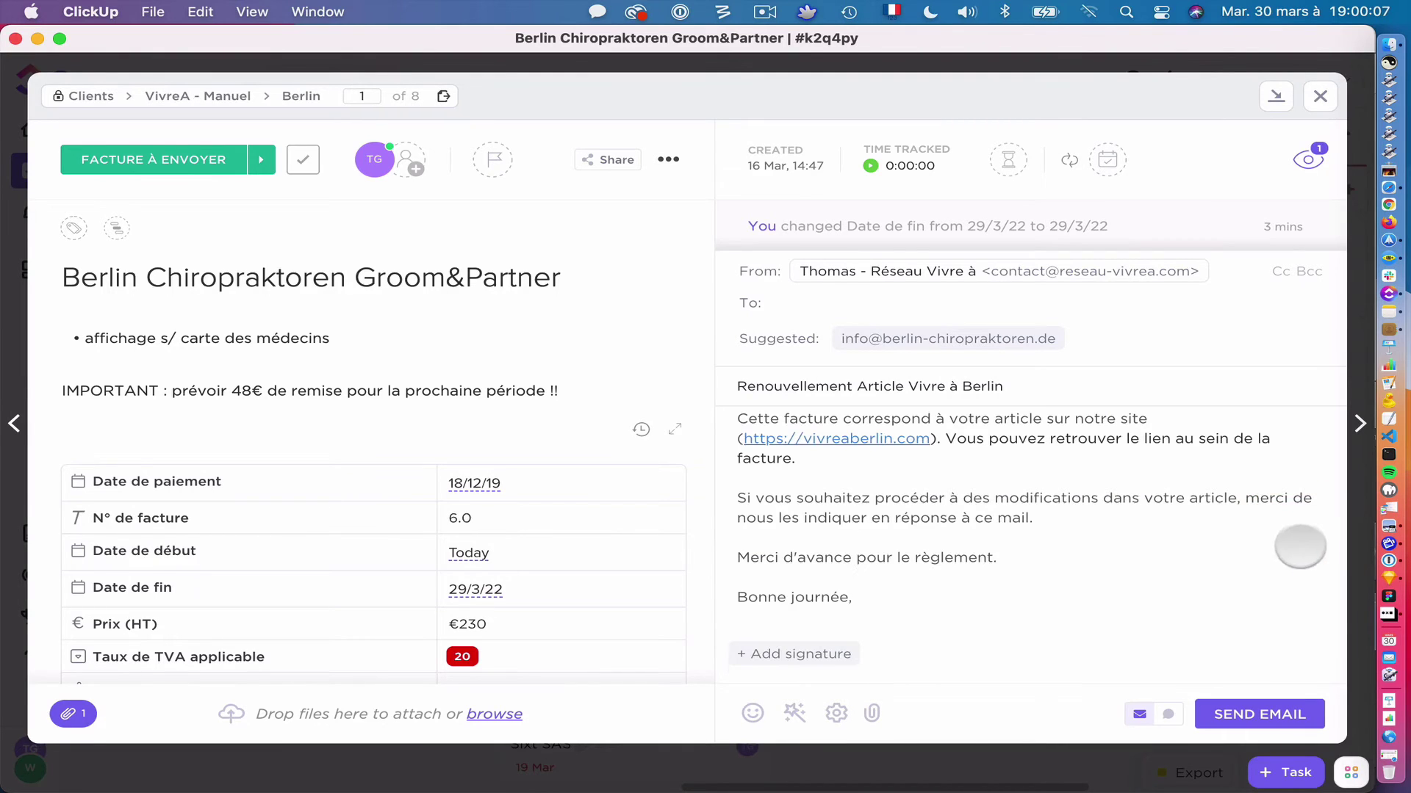
pyautogui.click(795, 653)
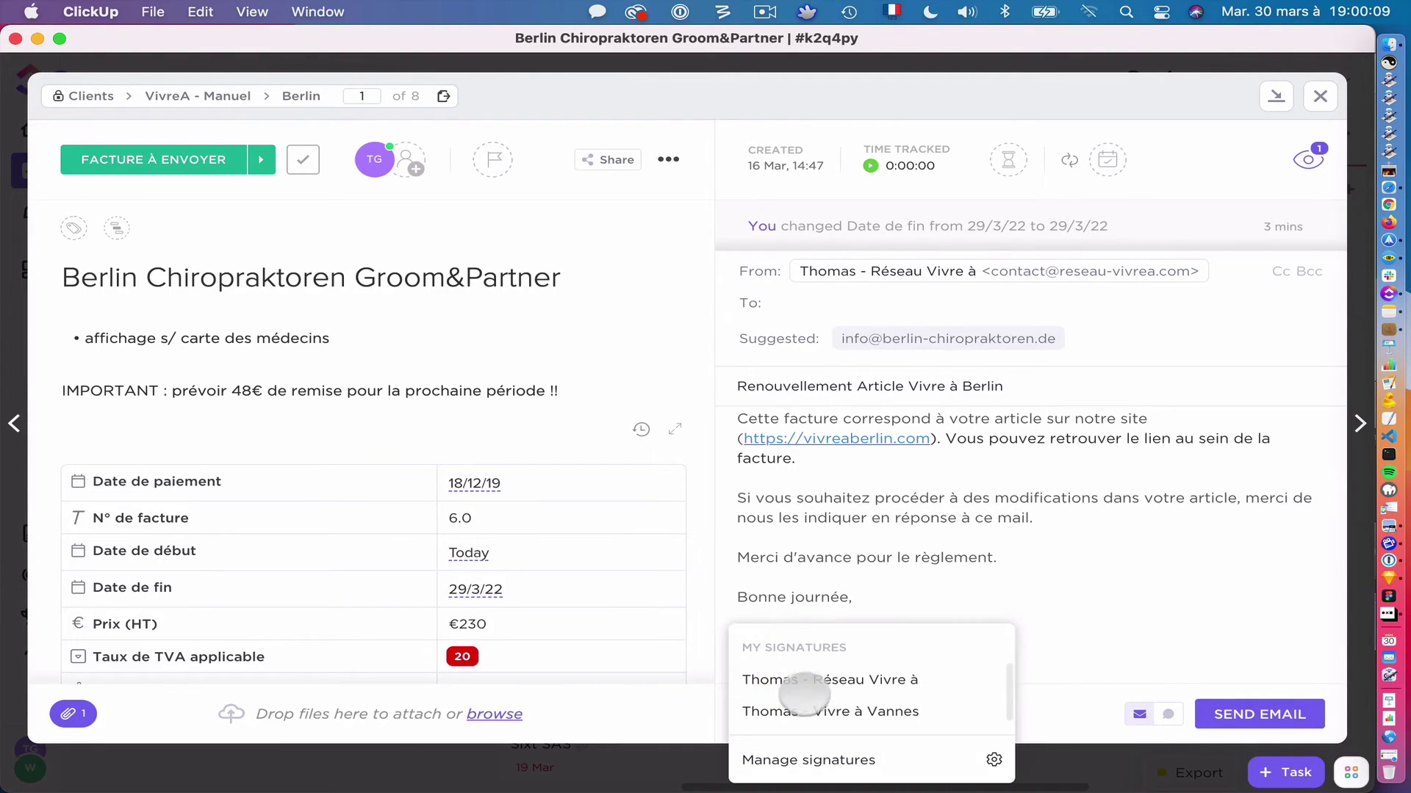
pyautogui.click(874, 678)
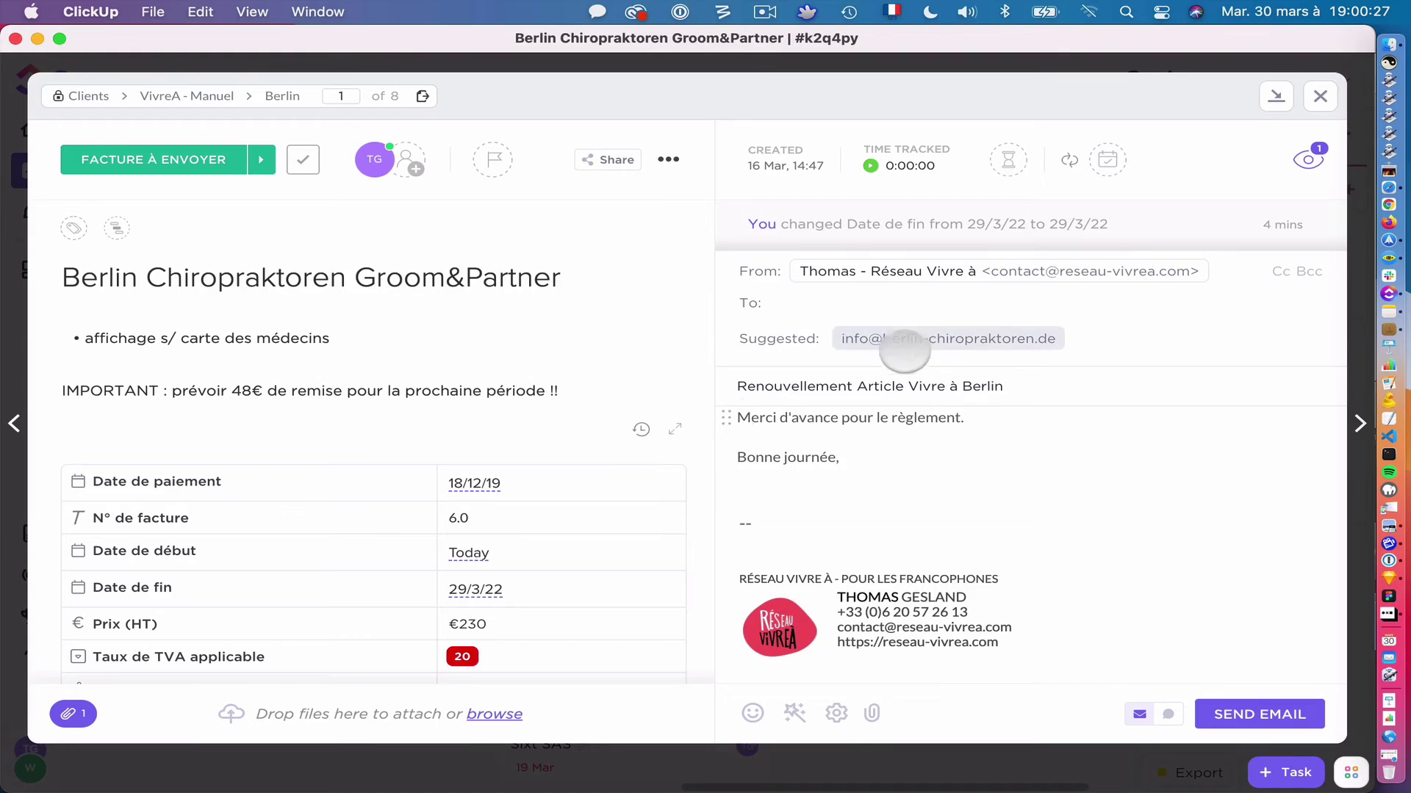
# Add the client's suggested email address as the recipient
pyautogui.scroll(-5, 544, 551)
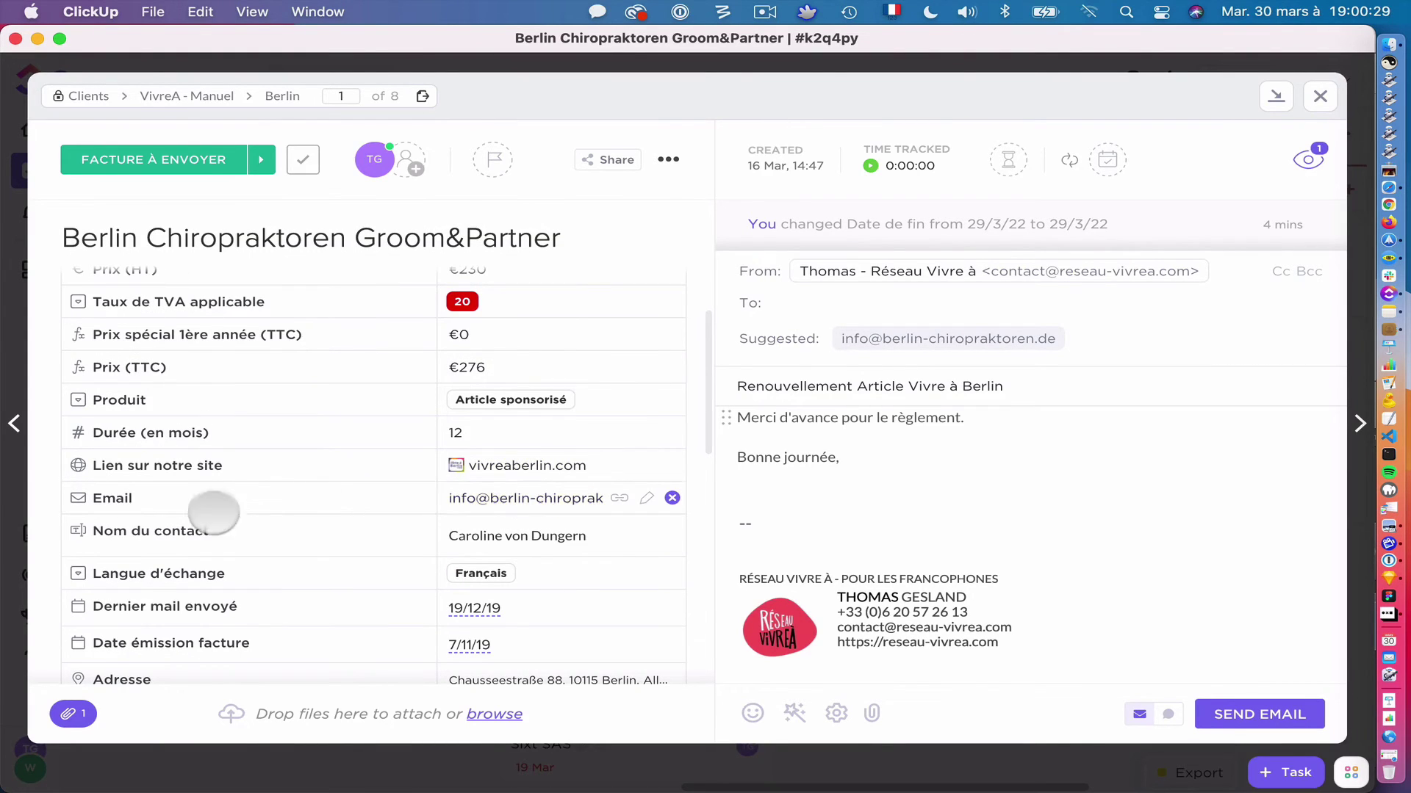
pyautogui.click(882, 338)
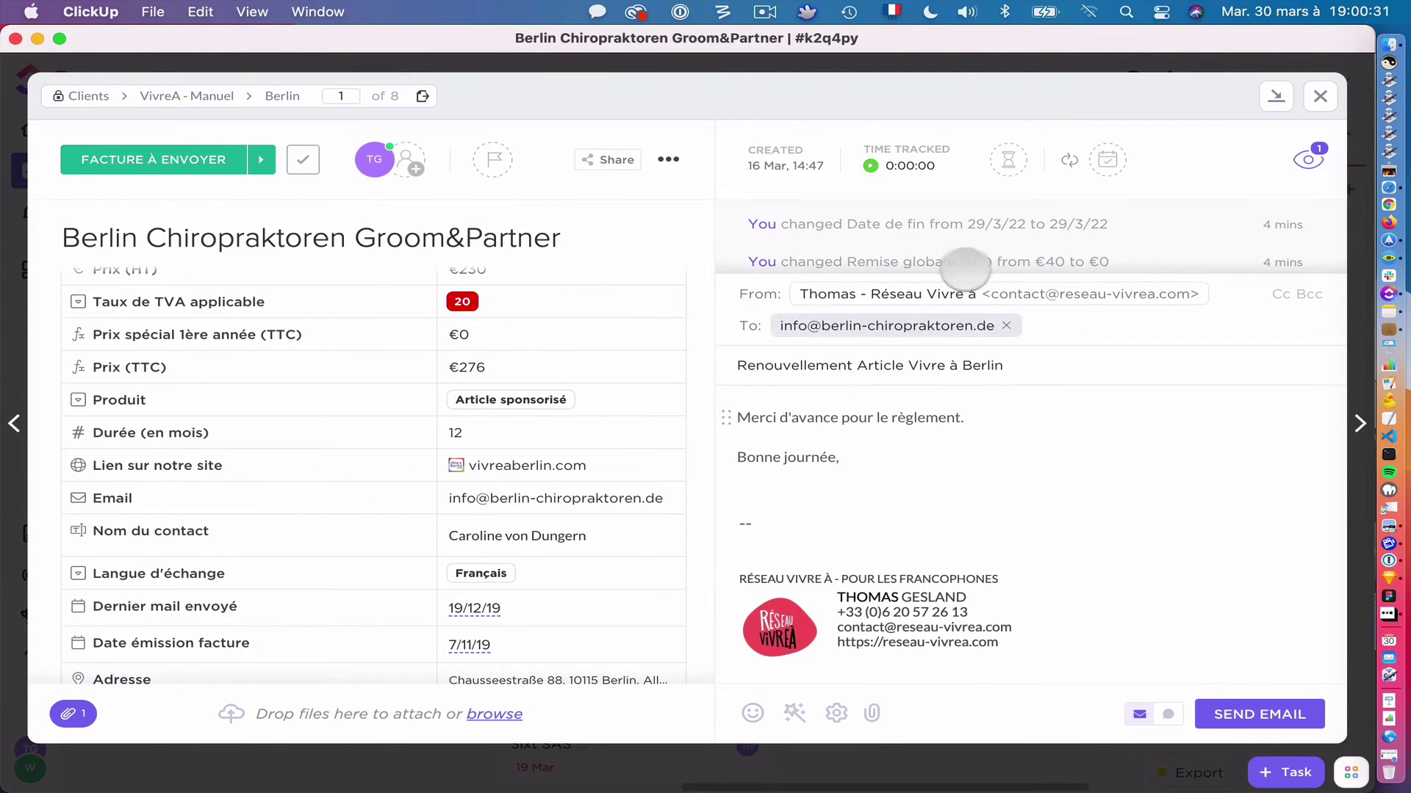
pyautogui.scroll(10, 814, 426)
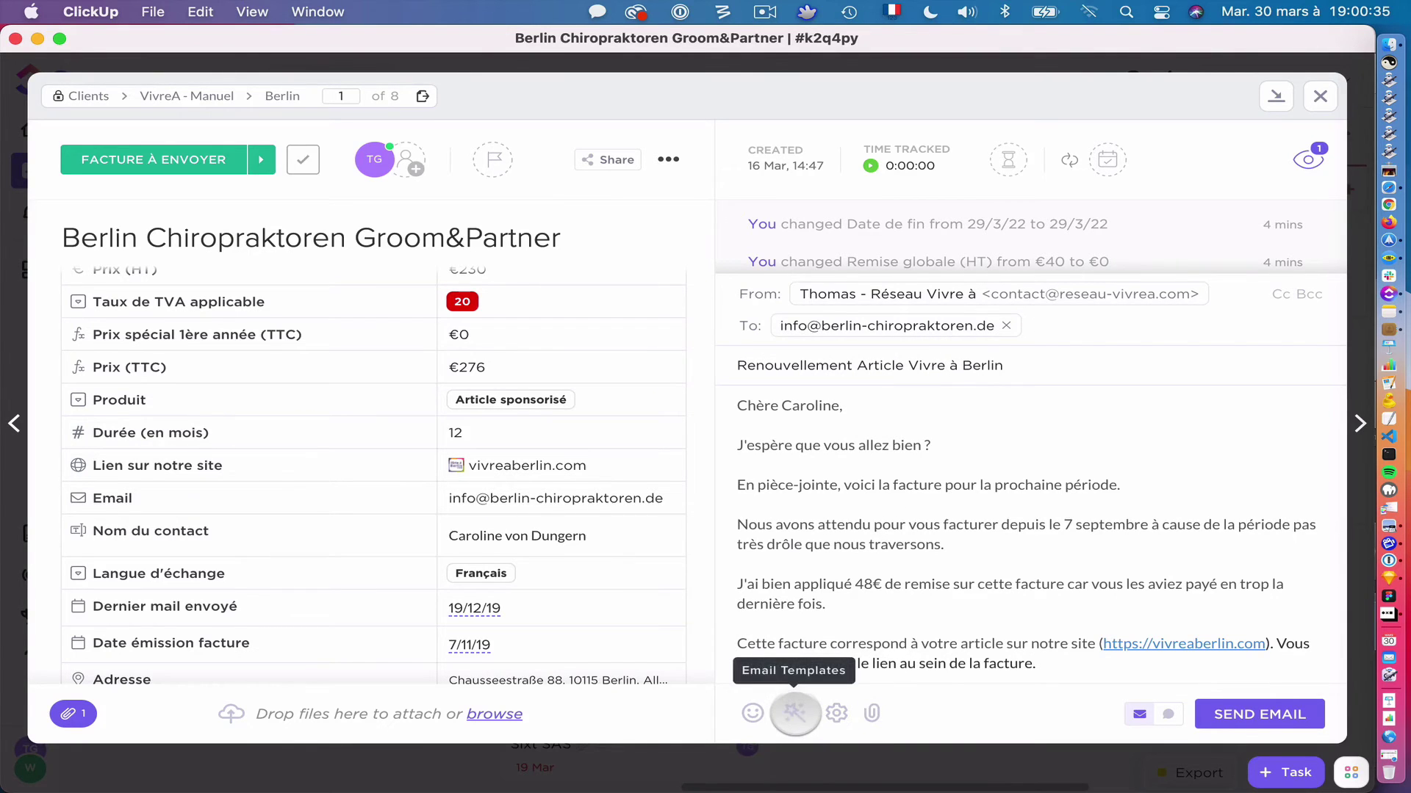
pyautogui.scroll(-5, 982, 495)
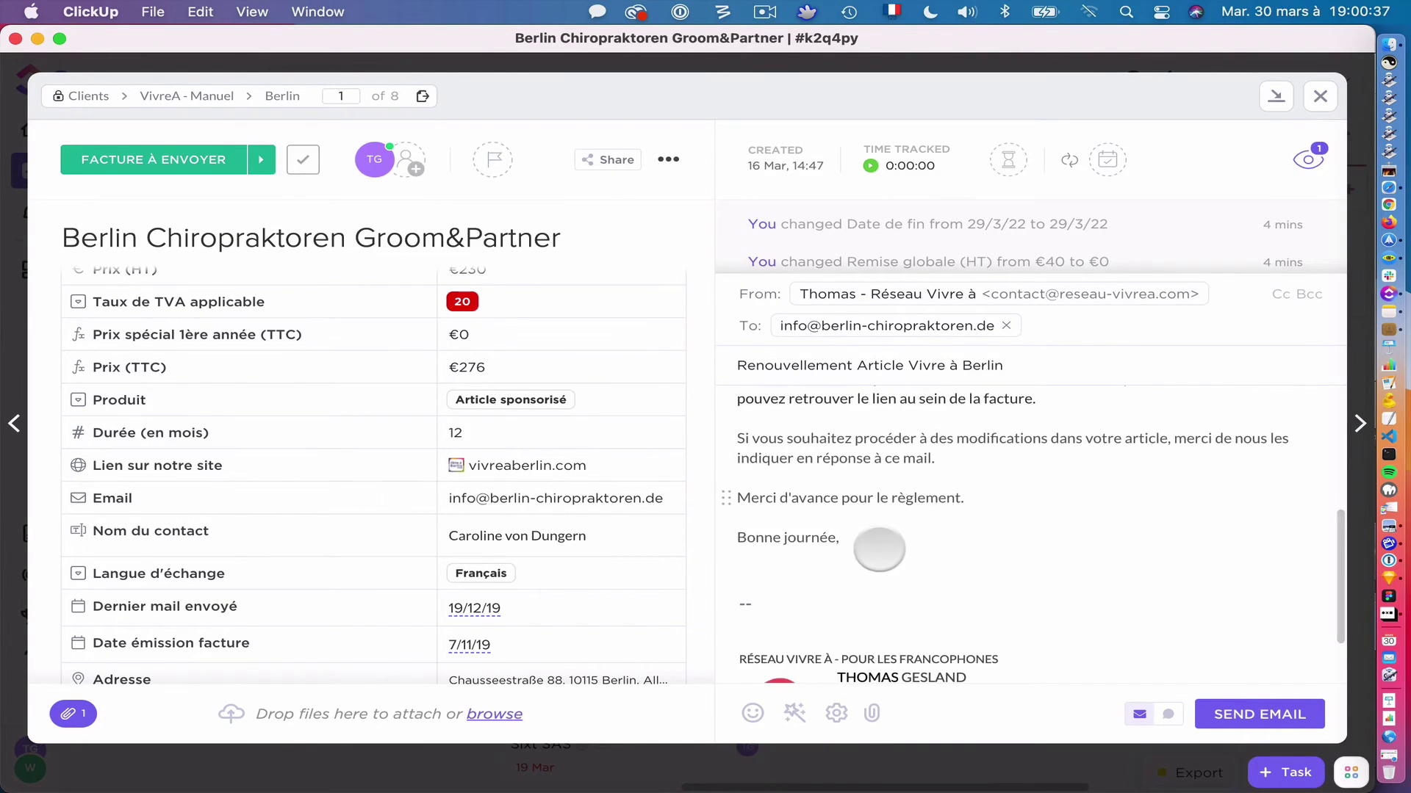
# Attach the task's invoice PDF below 'Bonne journée,' with /attachment and send the email
pyautogui.click(867, 514)
pyautogui.press('Return')
pyautogui.press('Return')
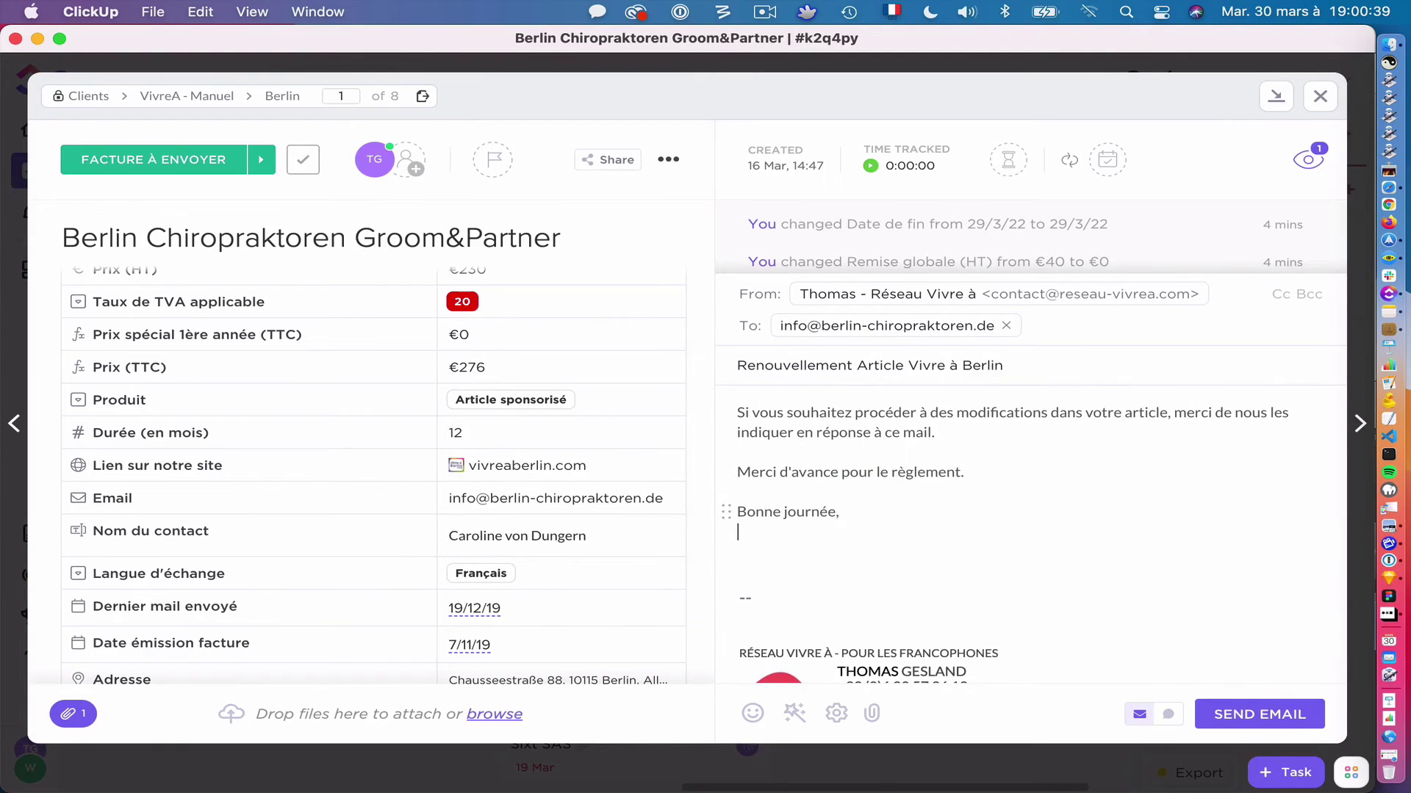
pyautogui.write('/ atta')
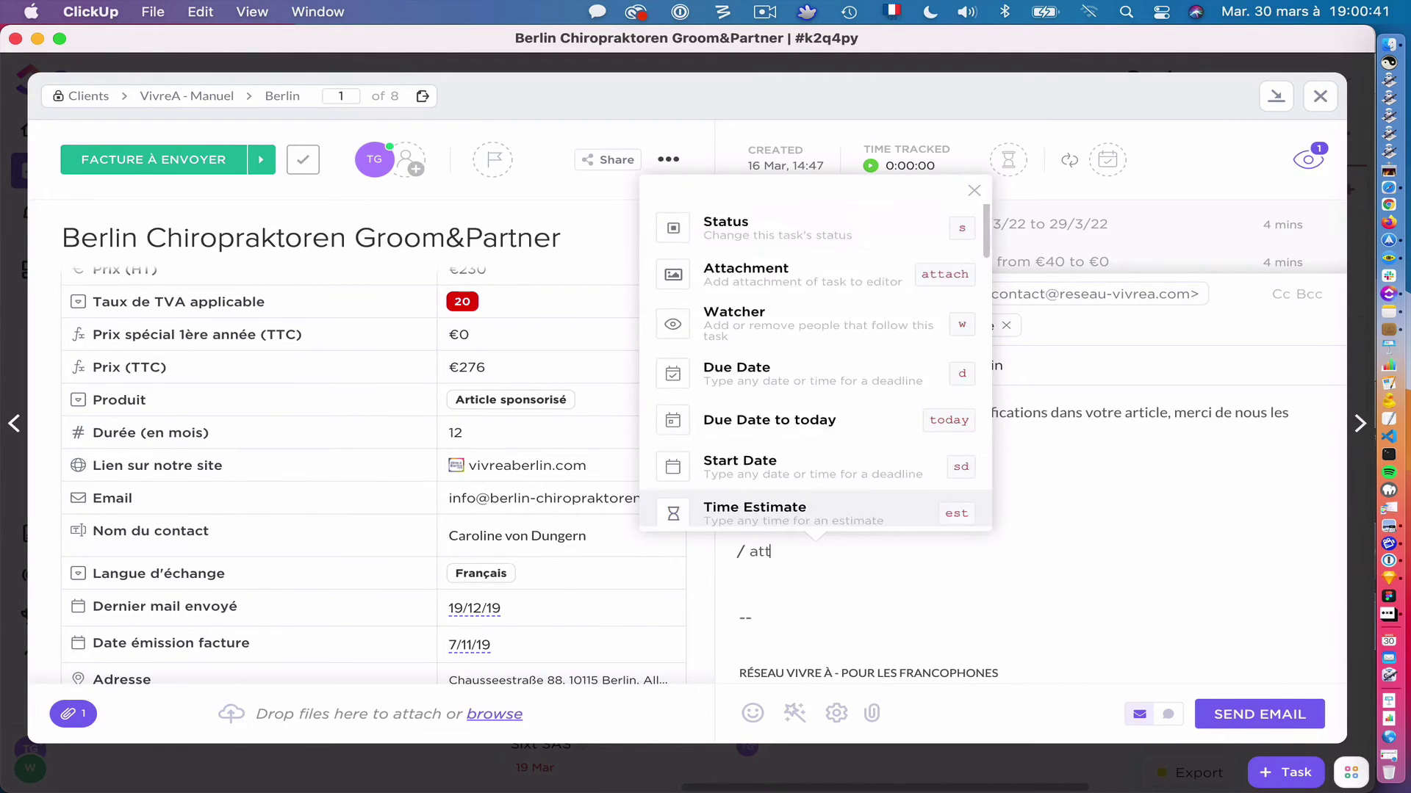
pyautogui.click(895, 309)
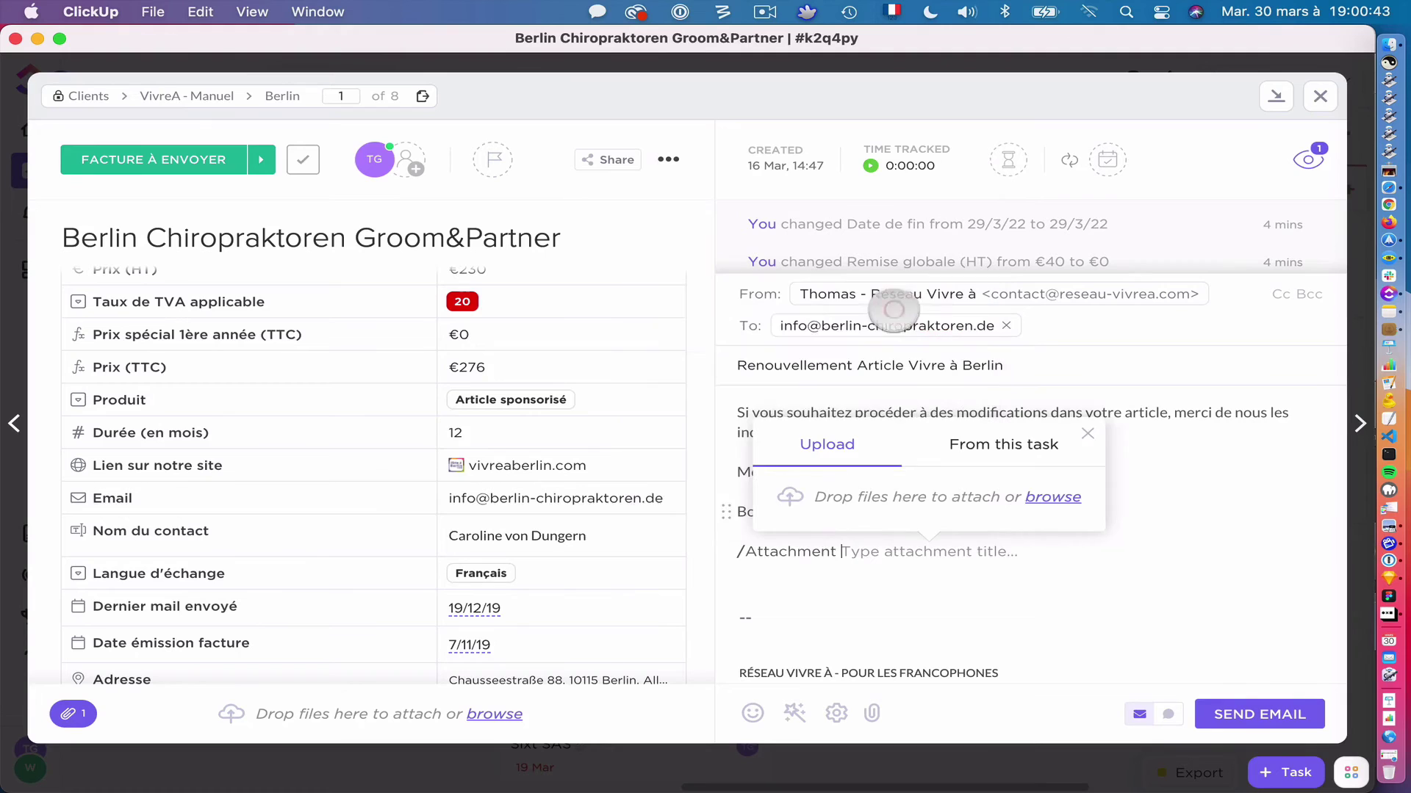
pyautogui.click(999, 444)
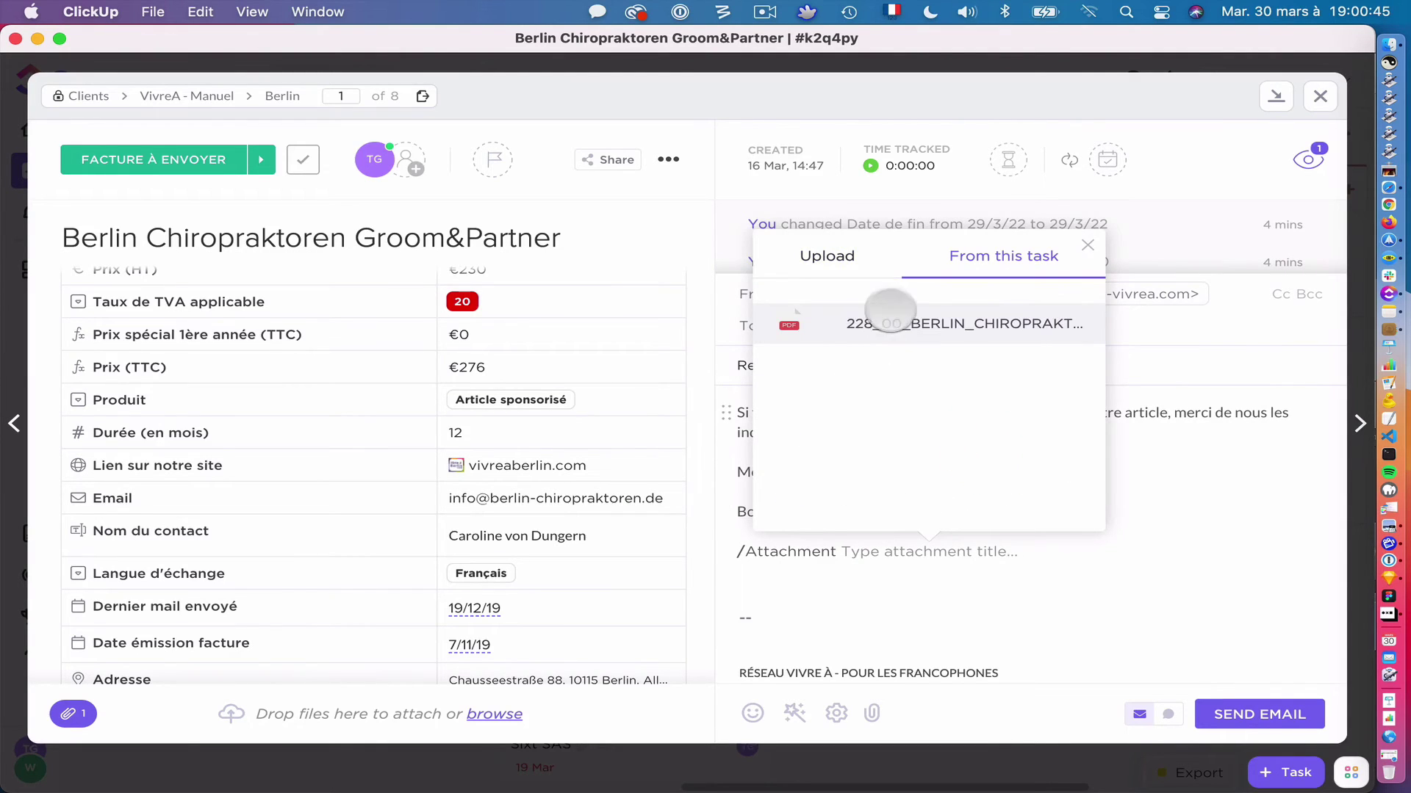
pyautogui.click(891, 314)
pyautogui.scroll(-5, 908, 488)
pyautogui.scroll(8, 907, 491)
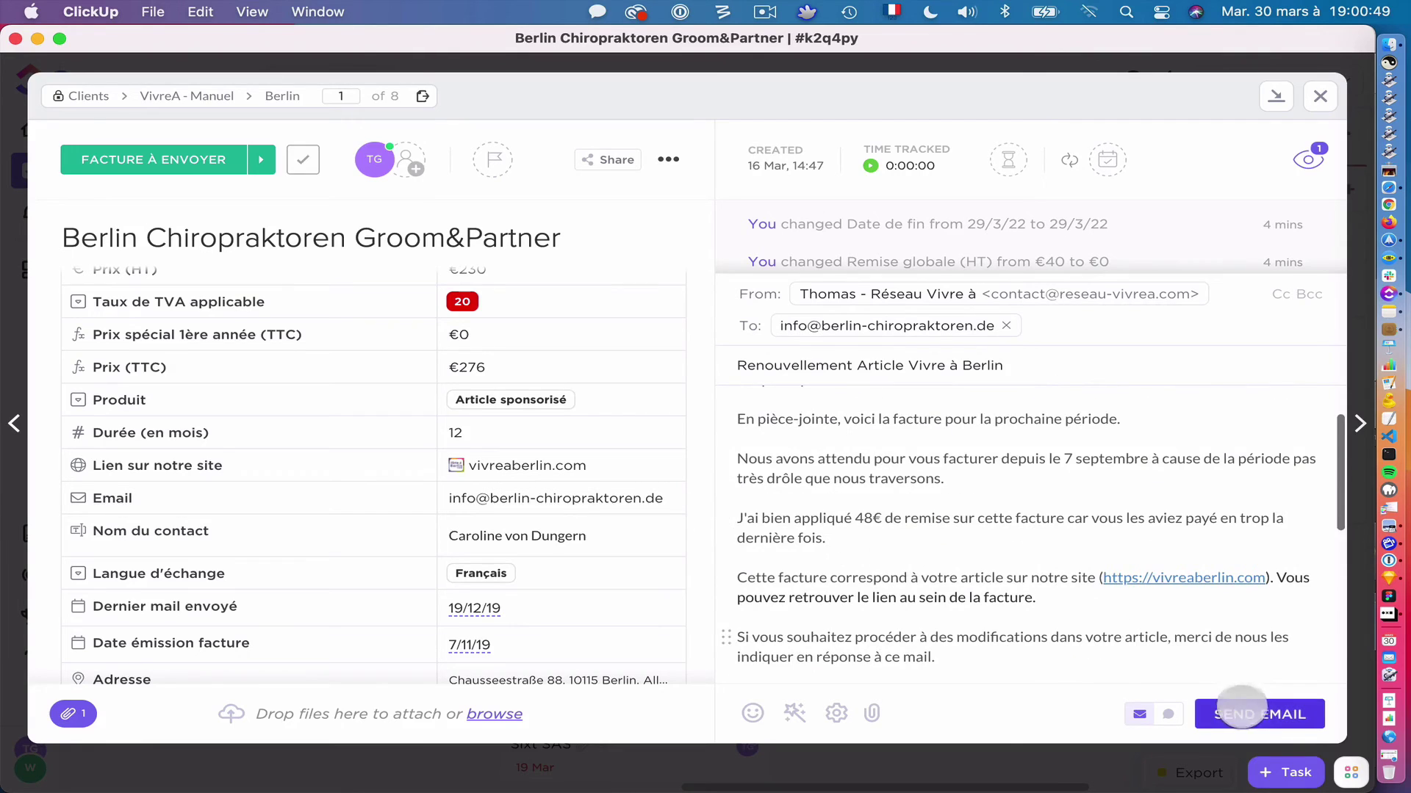
pyautogui.click(1253, 714)
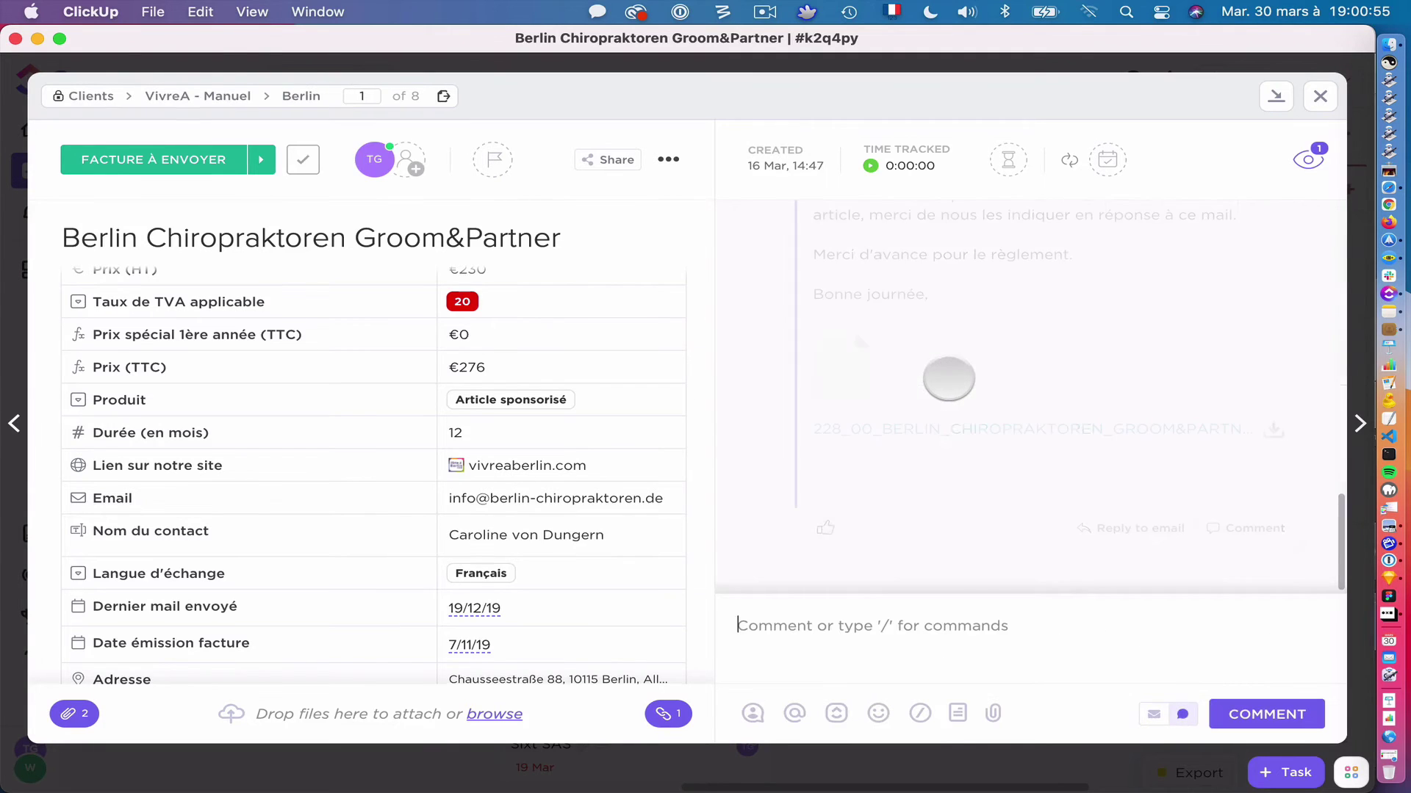
# Scroll the activity feed to check the sent renewal email and its 228_00 invoice PDF
pyautogui.scroll(5, 918, 397)
pyautogui.scroll(10, 913, 408)
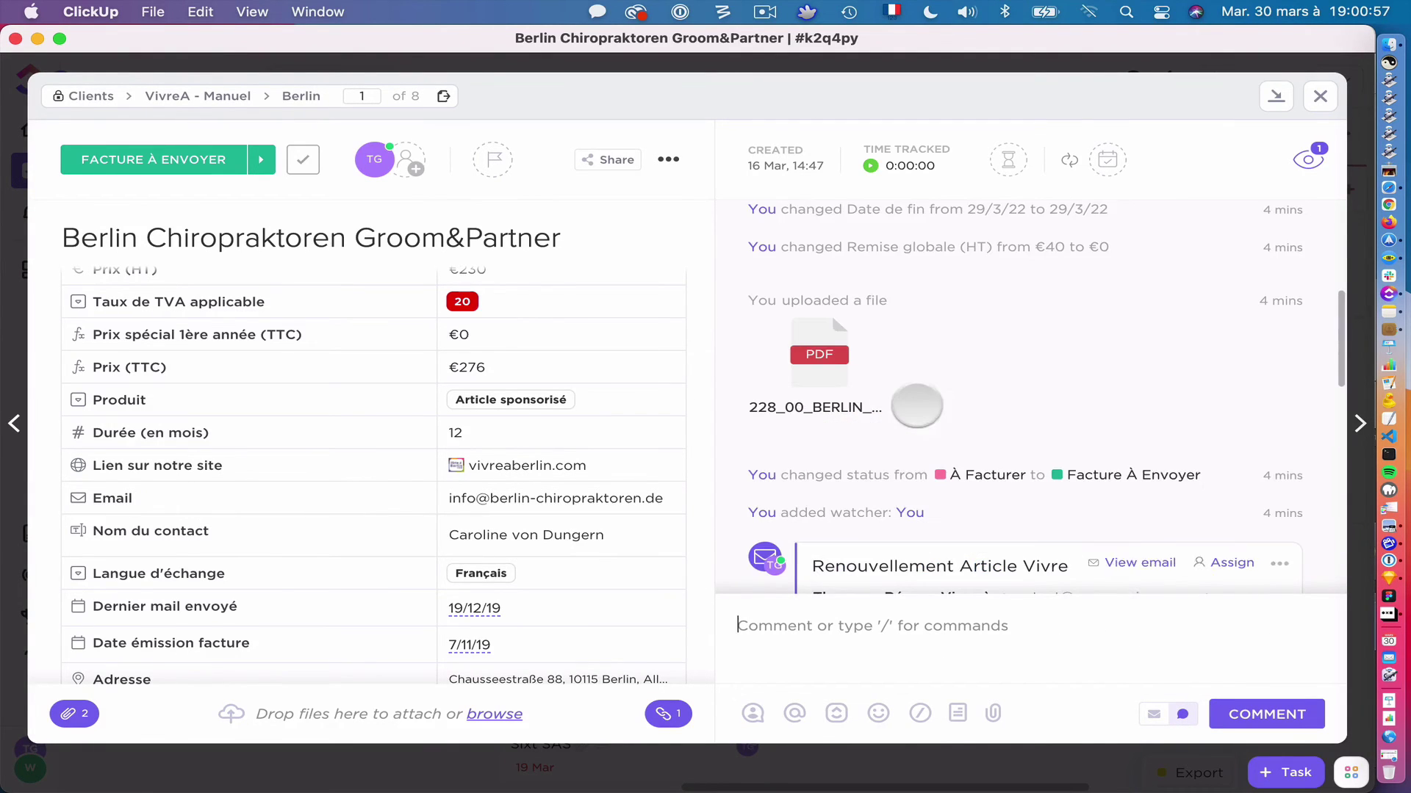
pyautogui.scroll(-5, 897, 403)
pyautogui.scroll(-3, 858, 437)
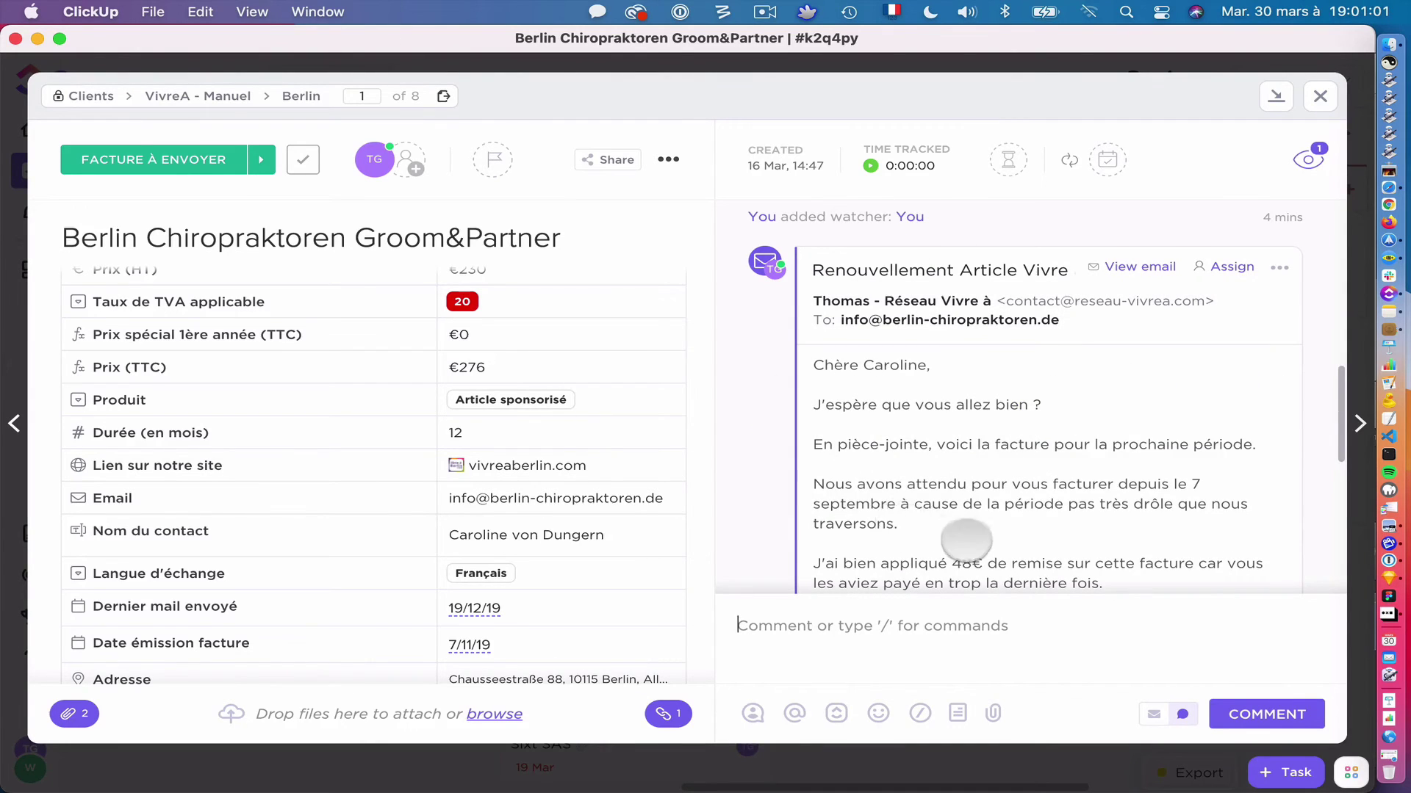
pyautogui.scroll(-8, 901, 521)
pyautogui.moveTo(1216, 501)
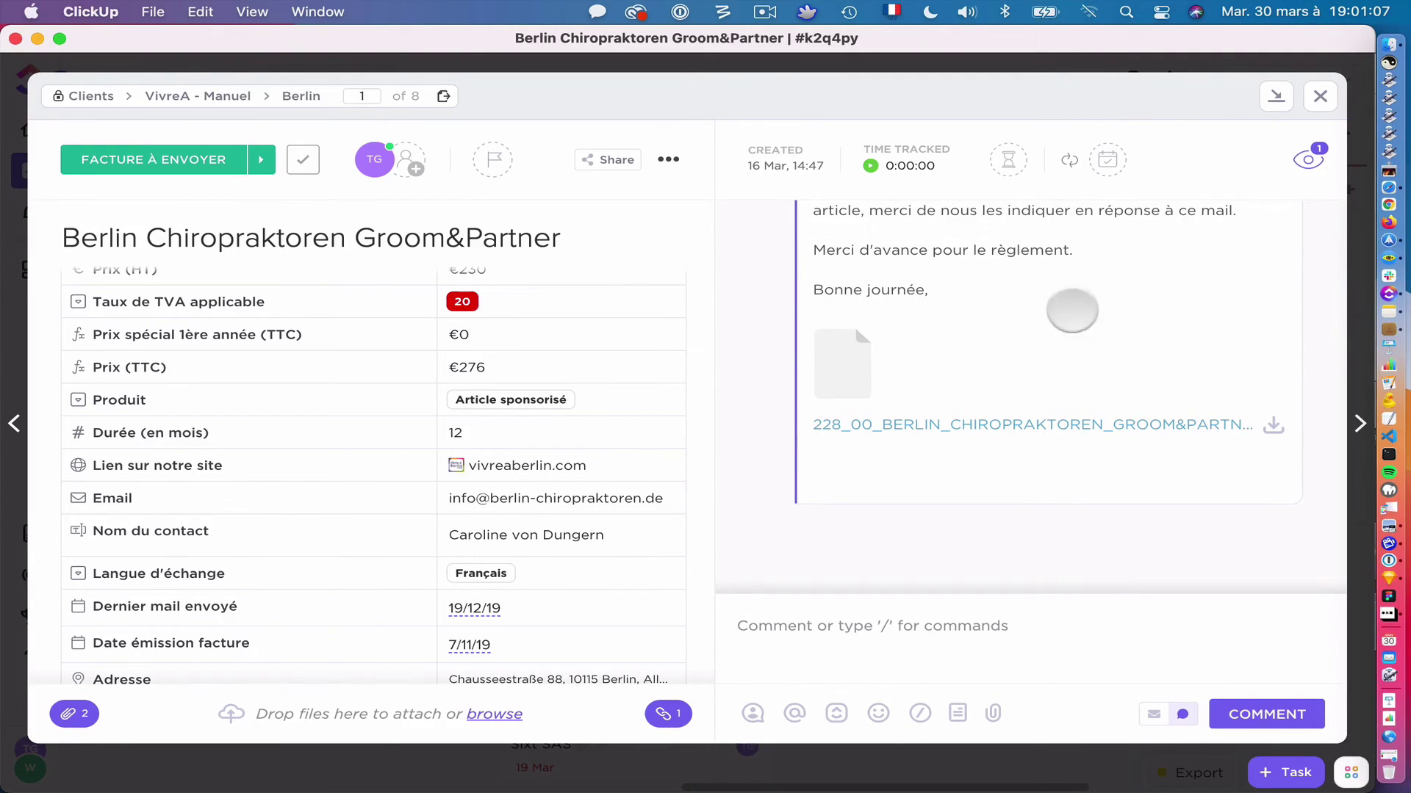
# Close the Berlin Chiropraktoren task to the Berlin board, then return to the clickup.gs editor
pyautogui.click(1363, 240)
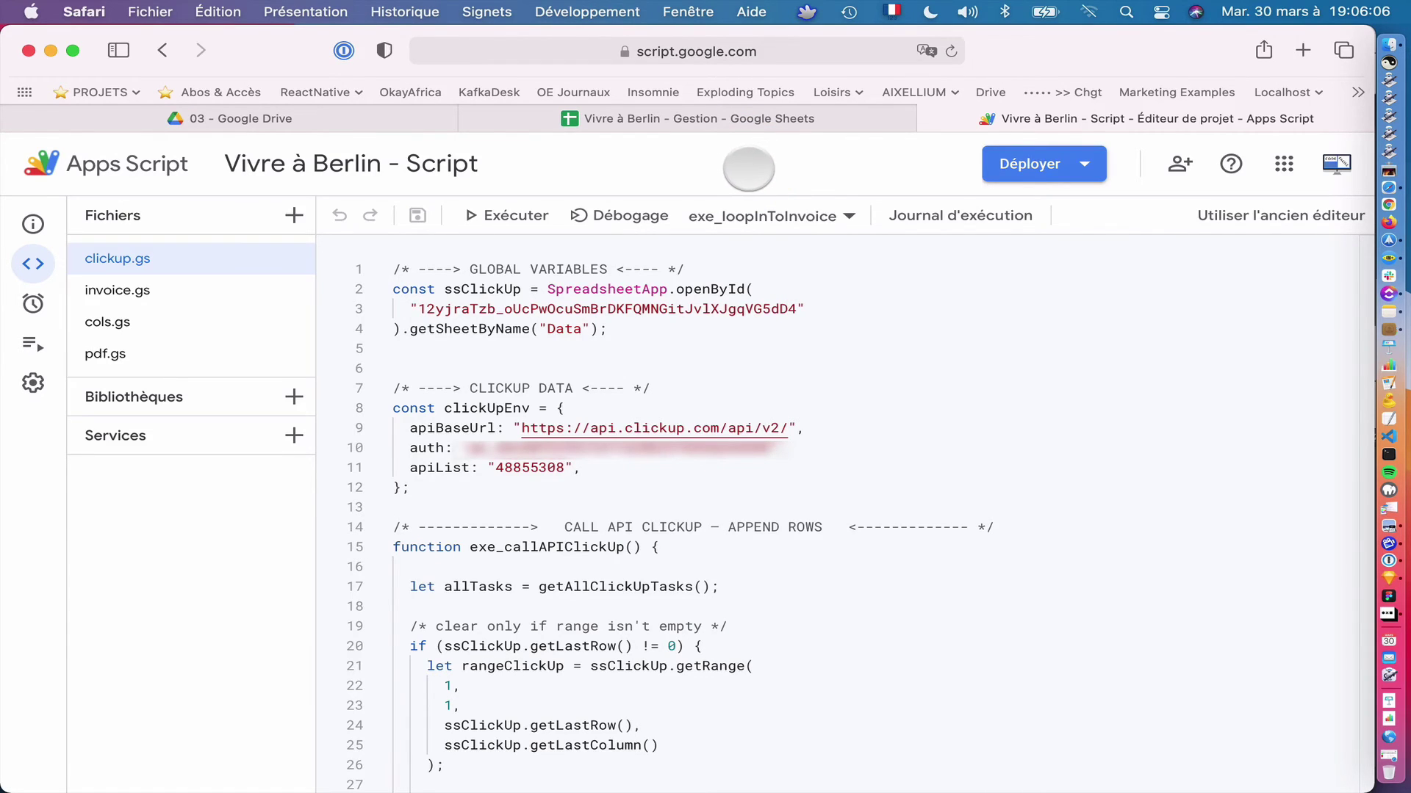
pyautogui.click(1365, 294)
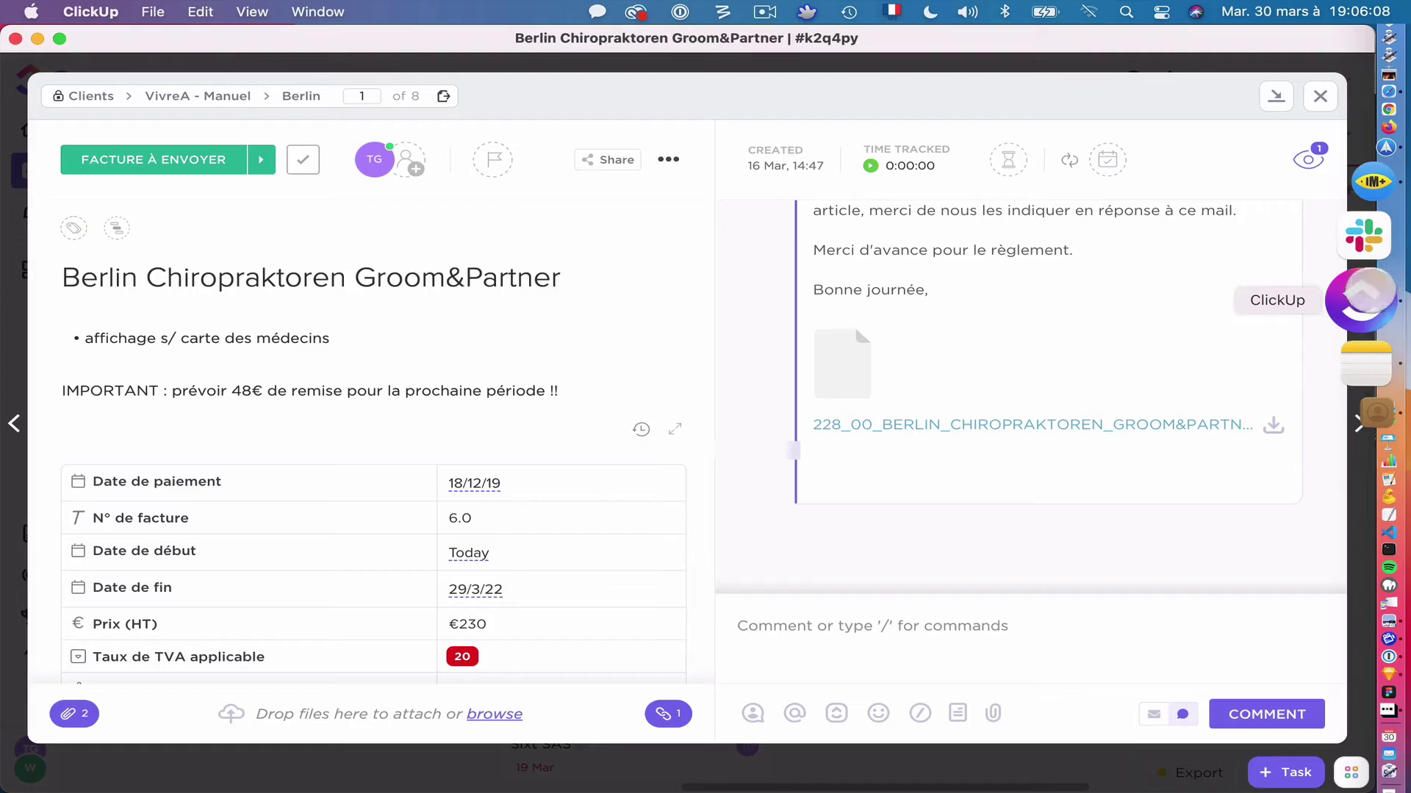
pyautogui.click(1320, 97)
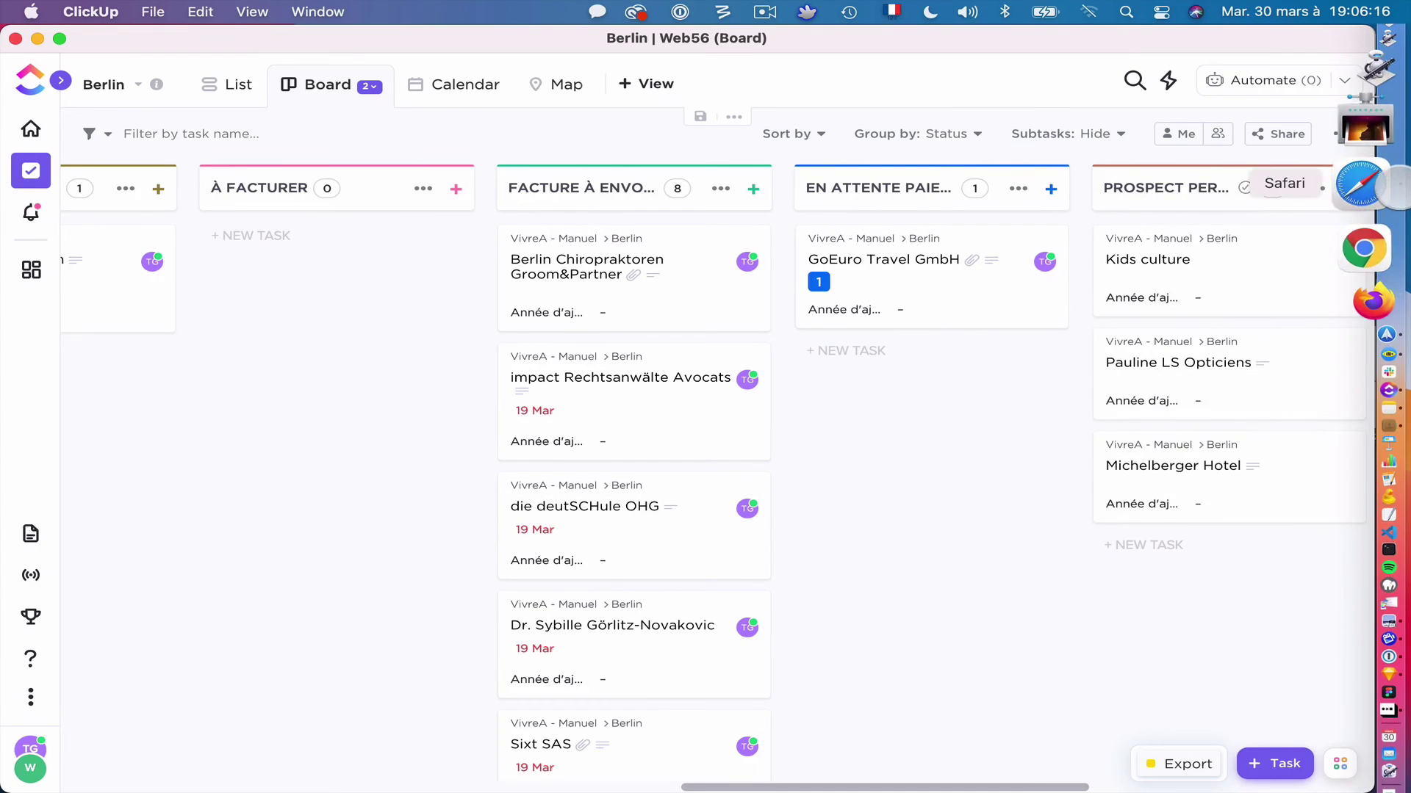
pyautogui.moveTo(694, 271)
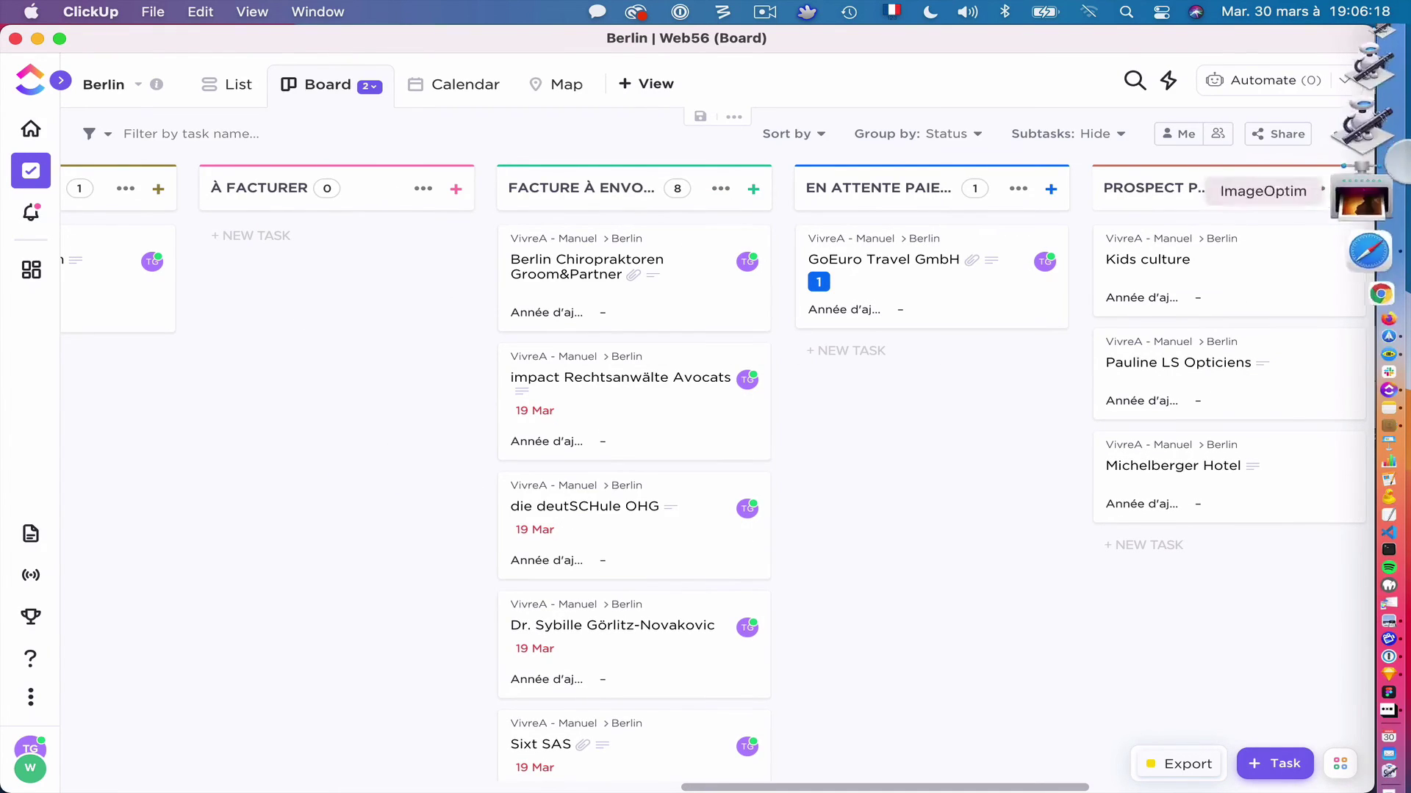
pyautogui.click(1374, 188)
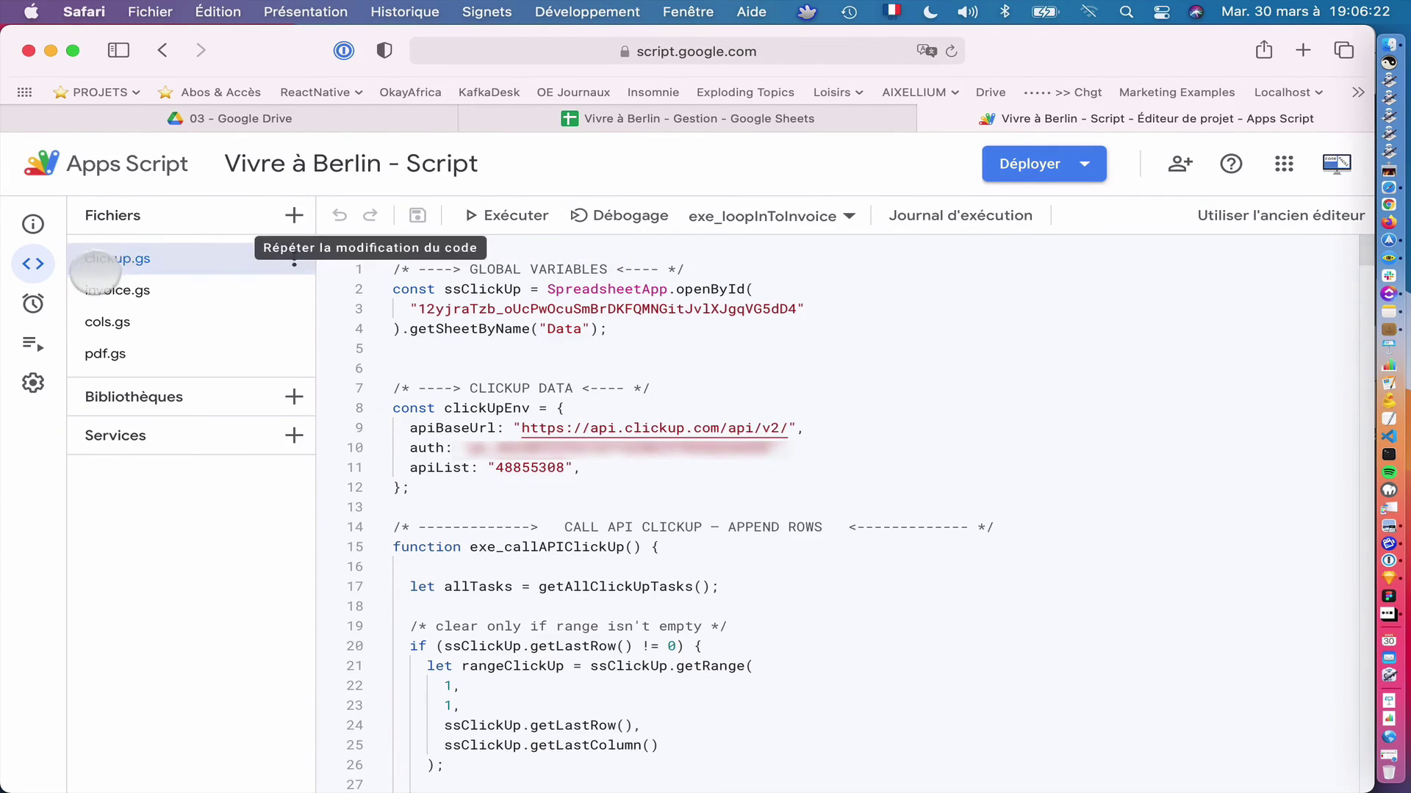
# Add a daily time trigger for exe_callAPIClickUp between midnight and 1h, then start another trigger
pyautogui.click(799, 215)
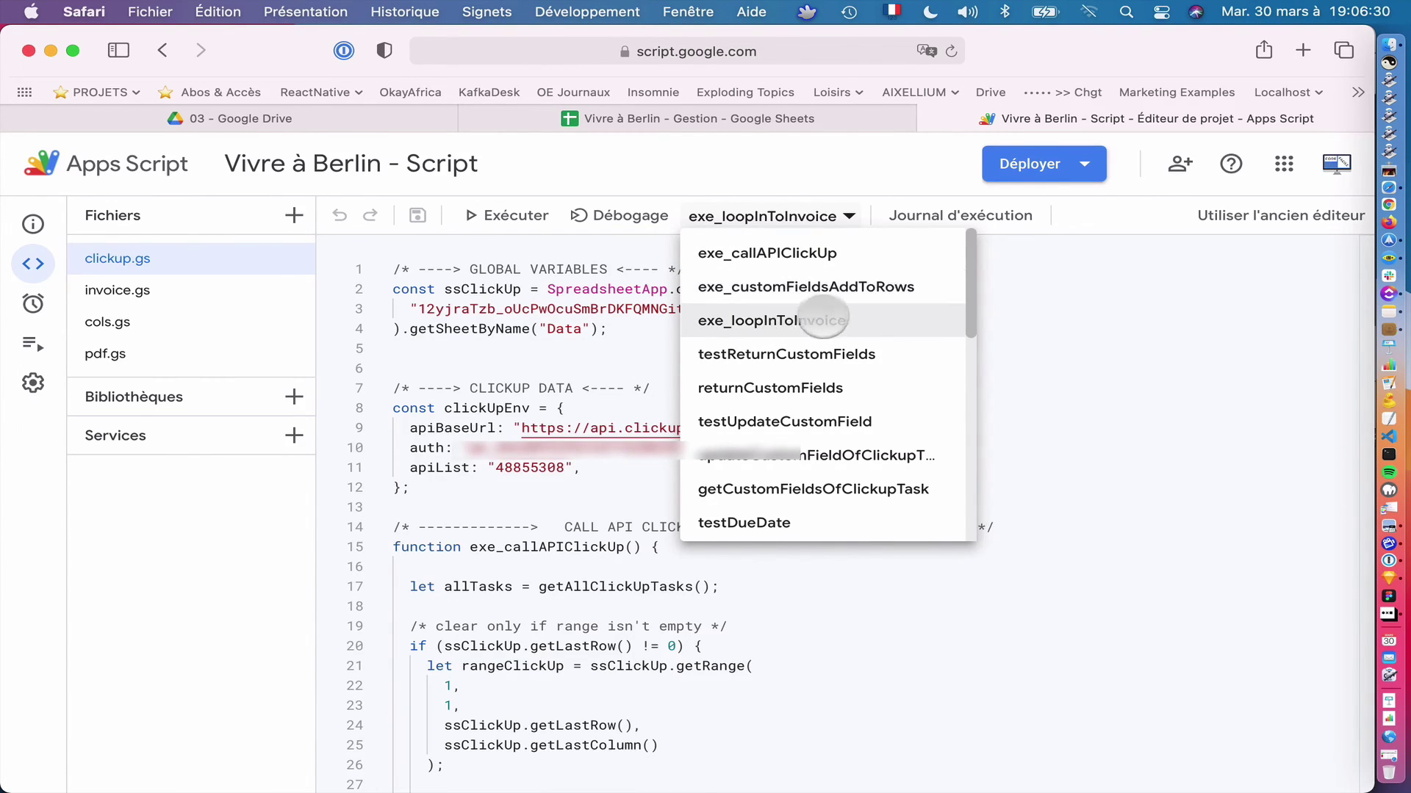
pyautogui.click(81, 304)
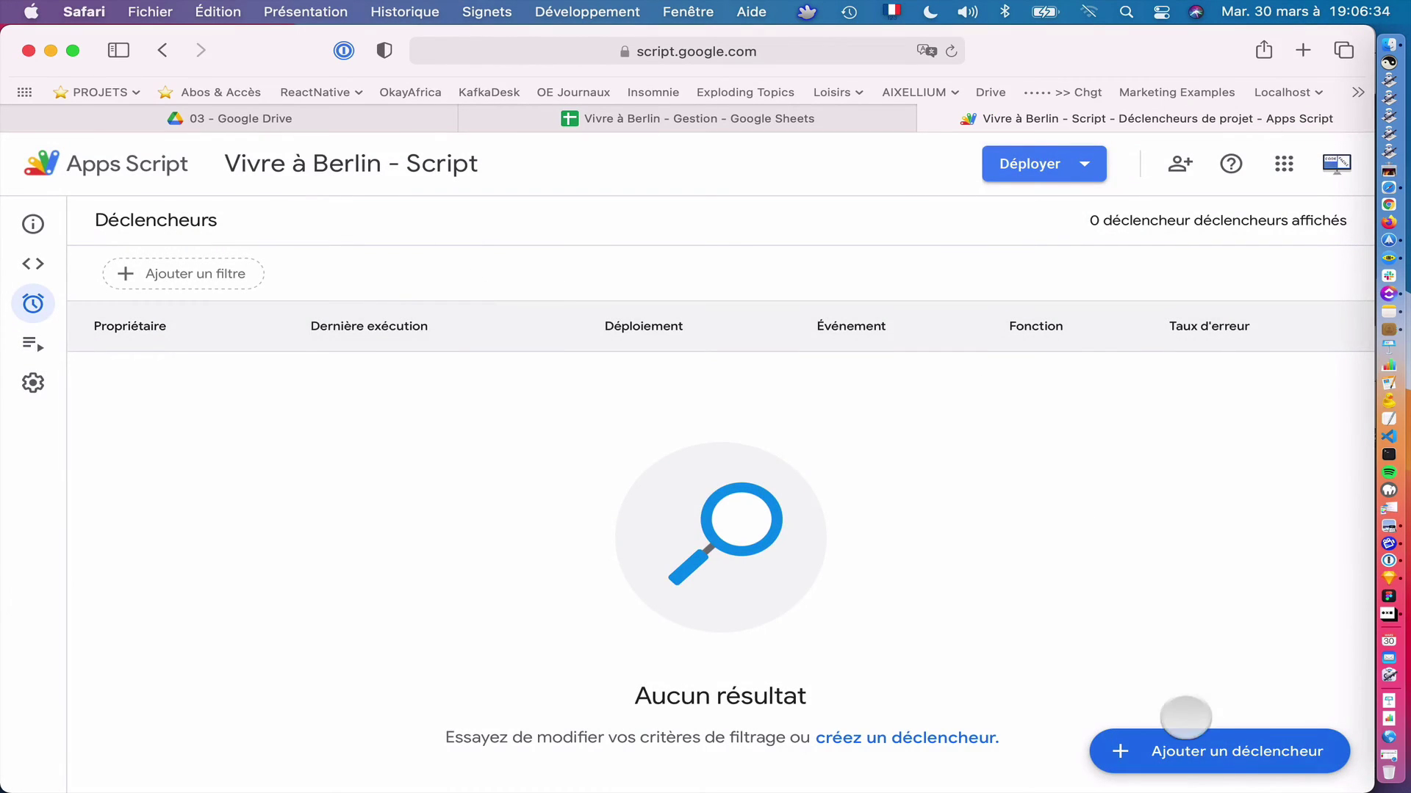
pyautogui.click(1227, 757)
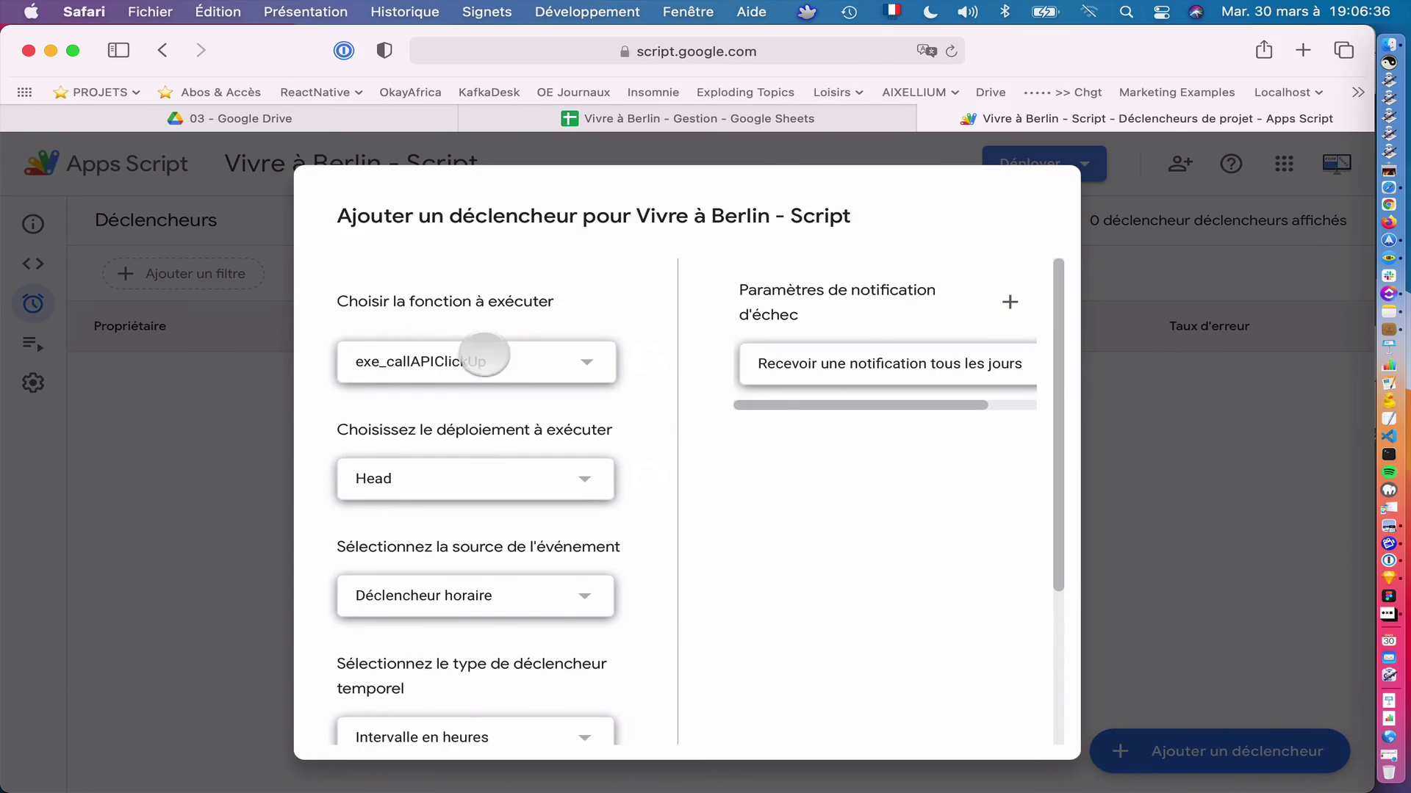
pyautogui.click(385, 360)
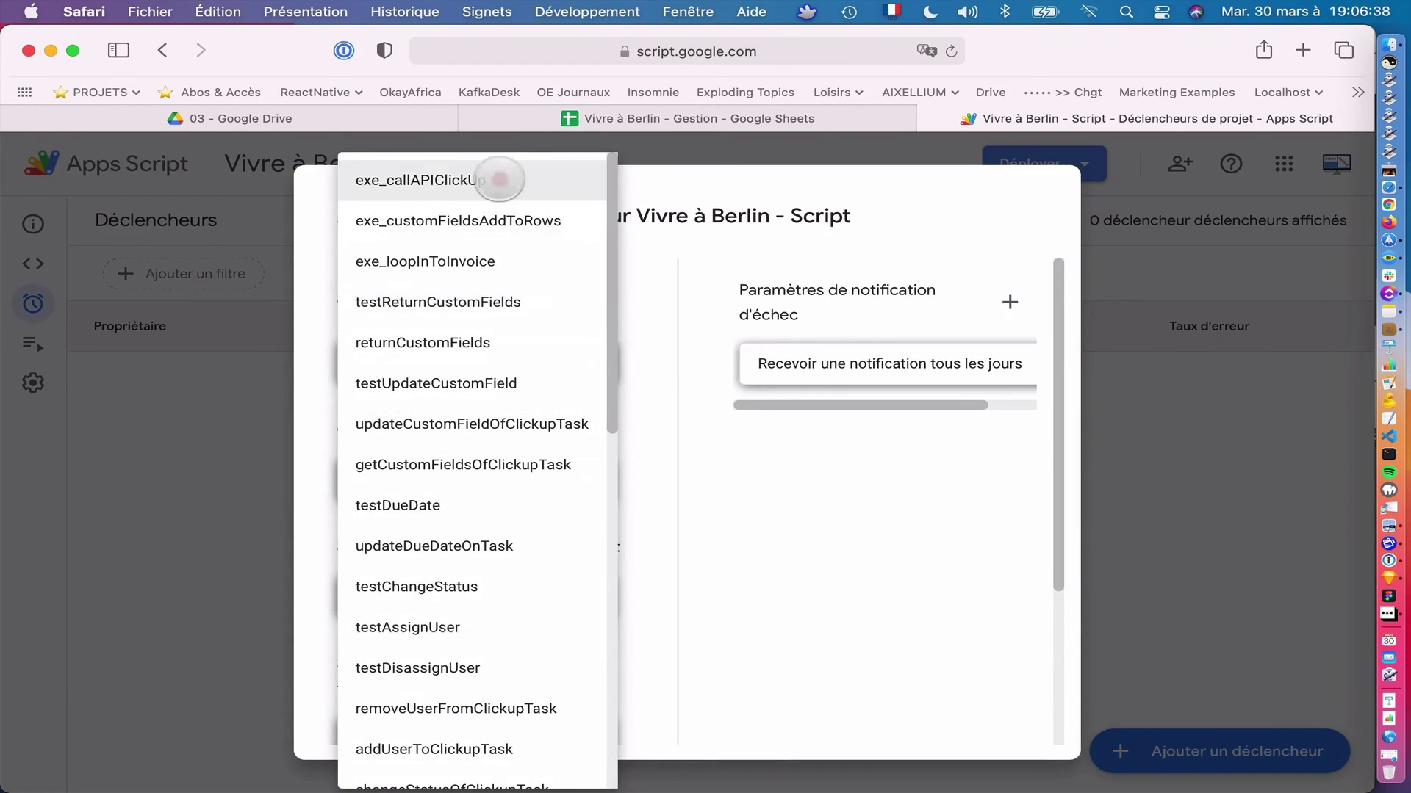
pyautogui.click(497, 179)
pyautogui.scroll(-3, 470, 473)
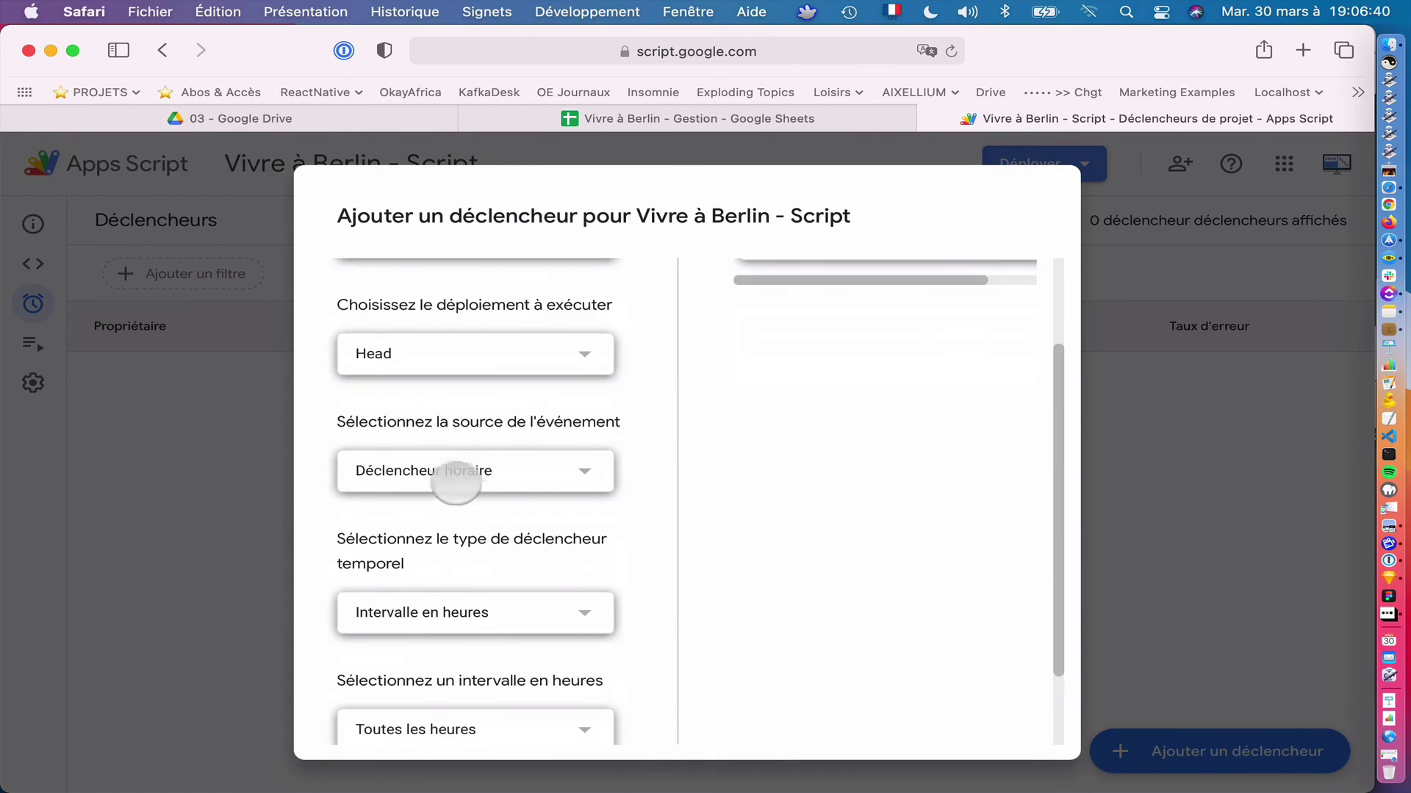
pyautogui.scroll(-3, 498, 482)
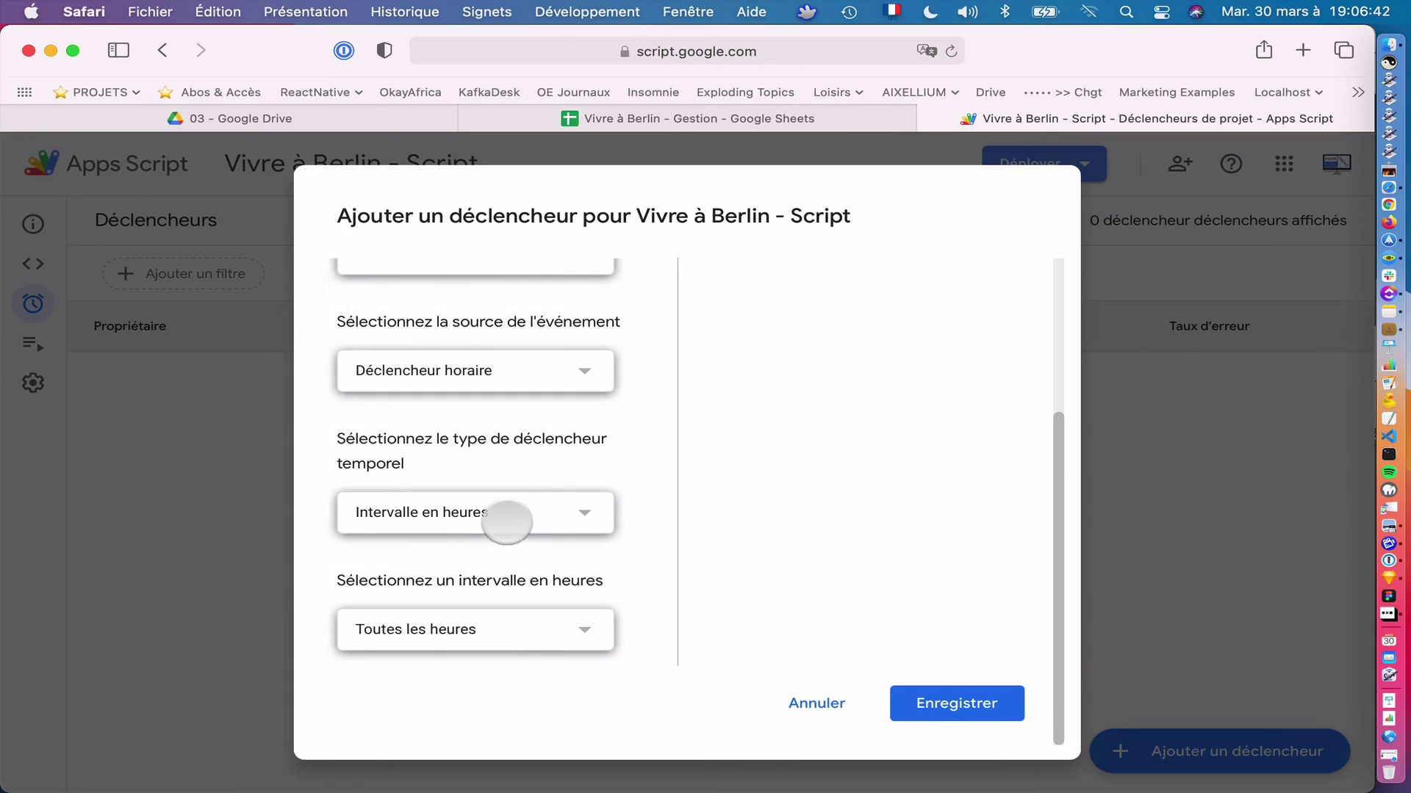
pyautogui.click(507, 522)
pyautogui.click(472, 576)
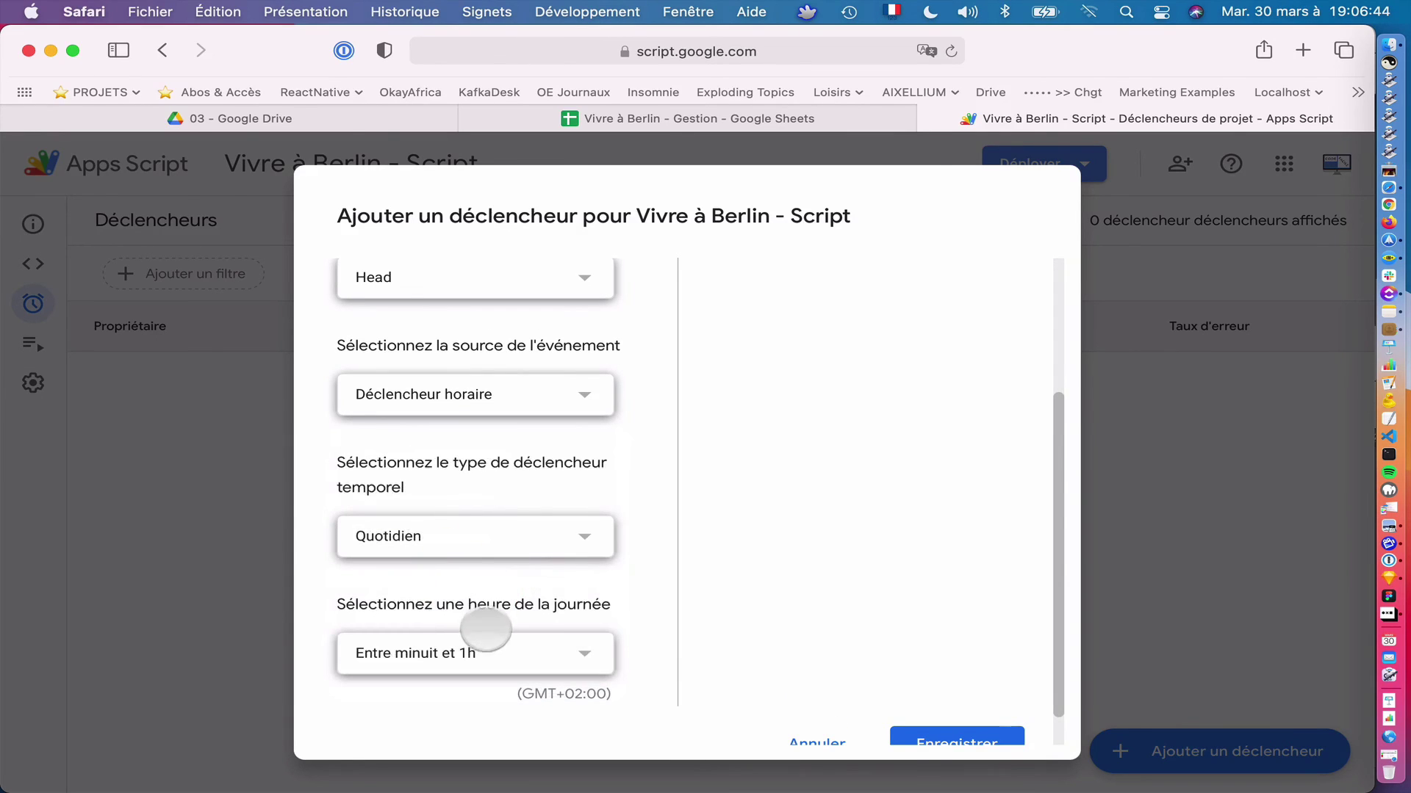
pyautogui.scroll(-1, 454, 660)
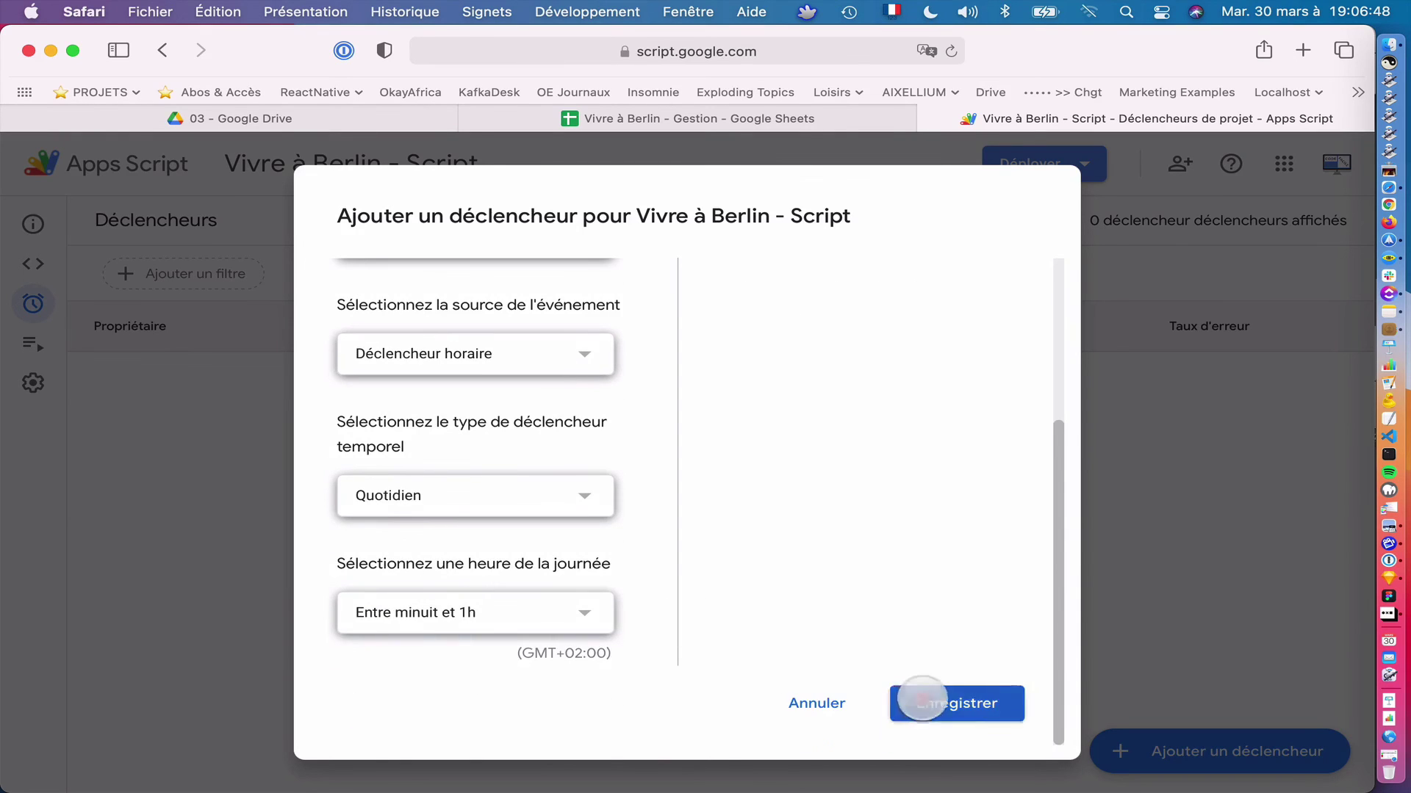
pyautogui.click(922, 695)
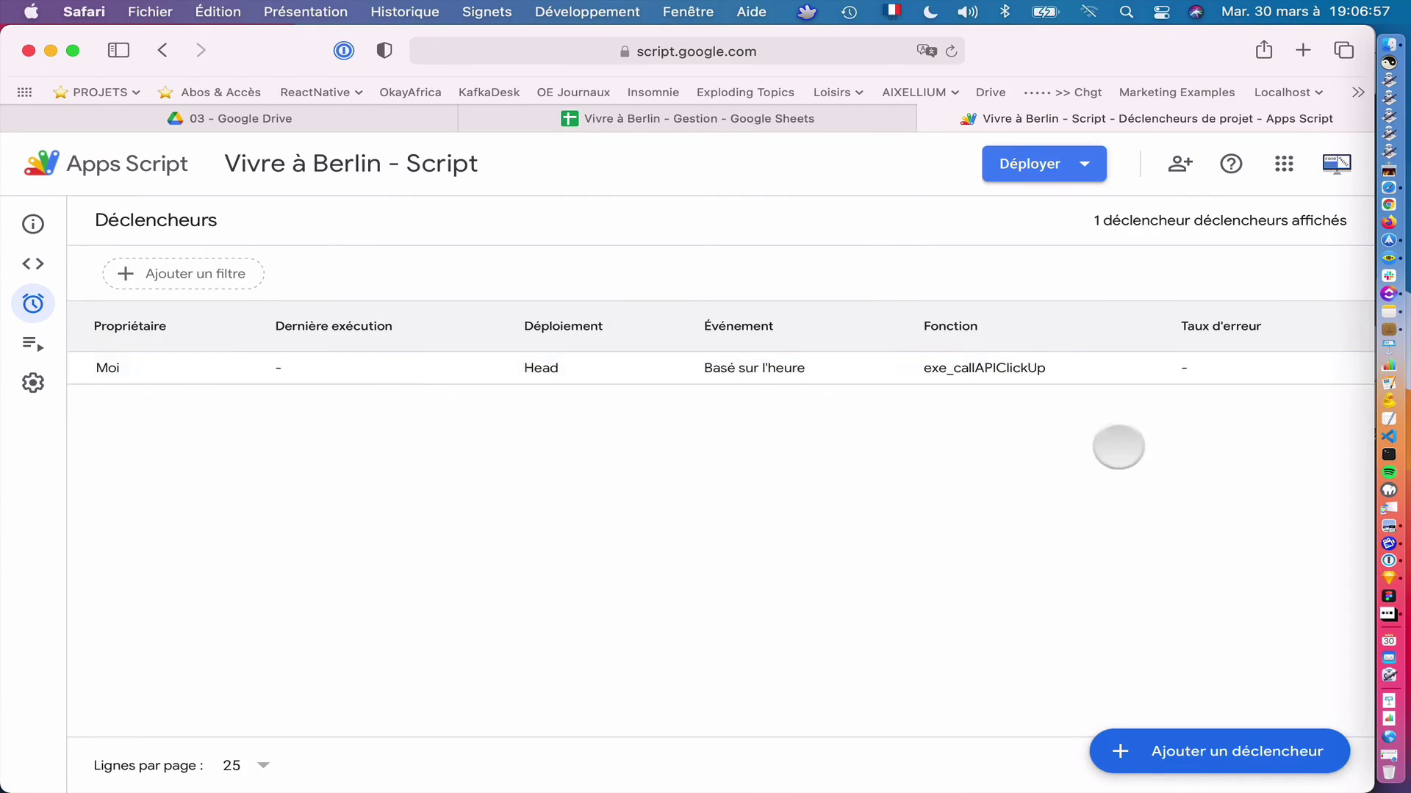
pyautogui.click(1268, 762)
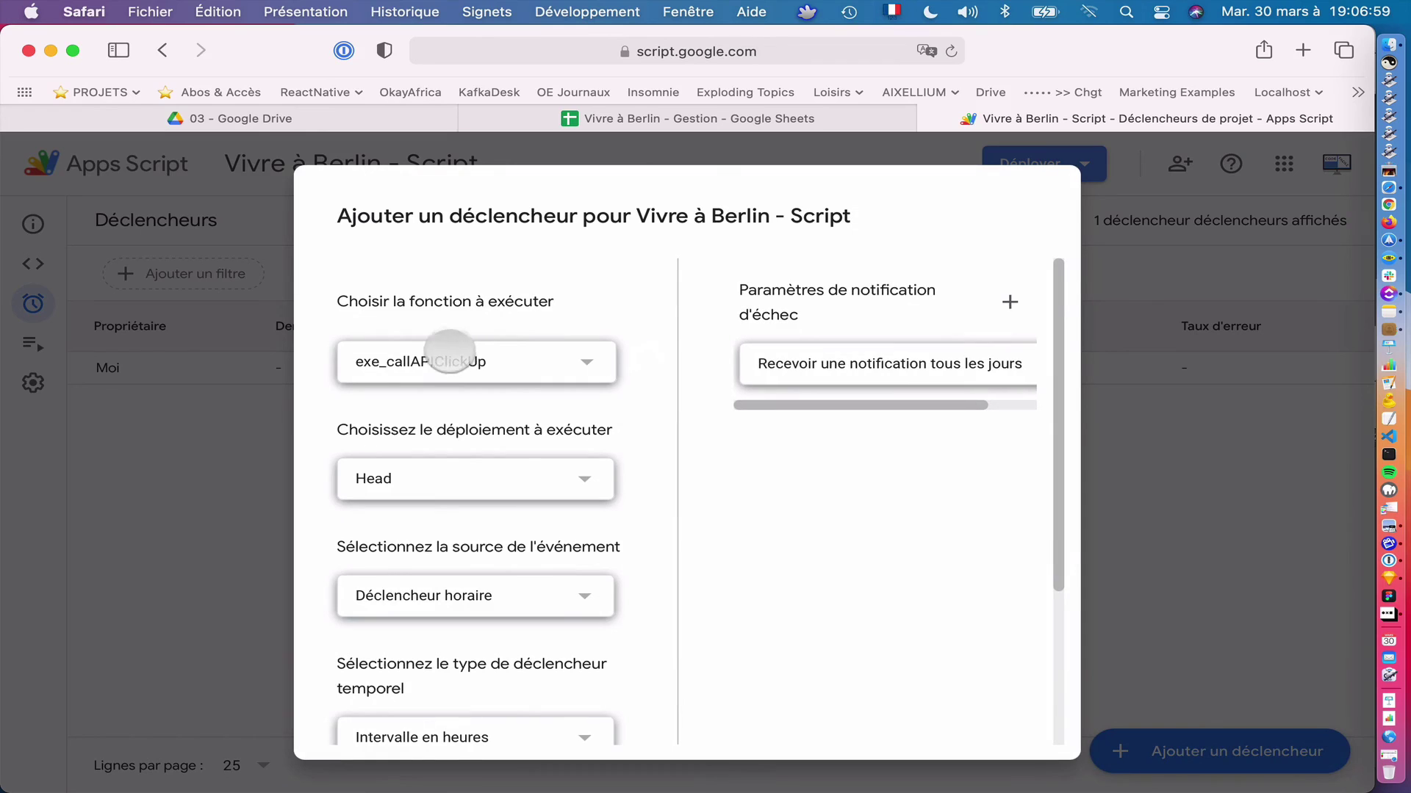
# Add a daily time trigger for exe_customFieldsAddToRows running between 1h and 2h
pyautogui.click(485, 349)
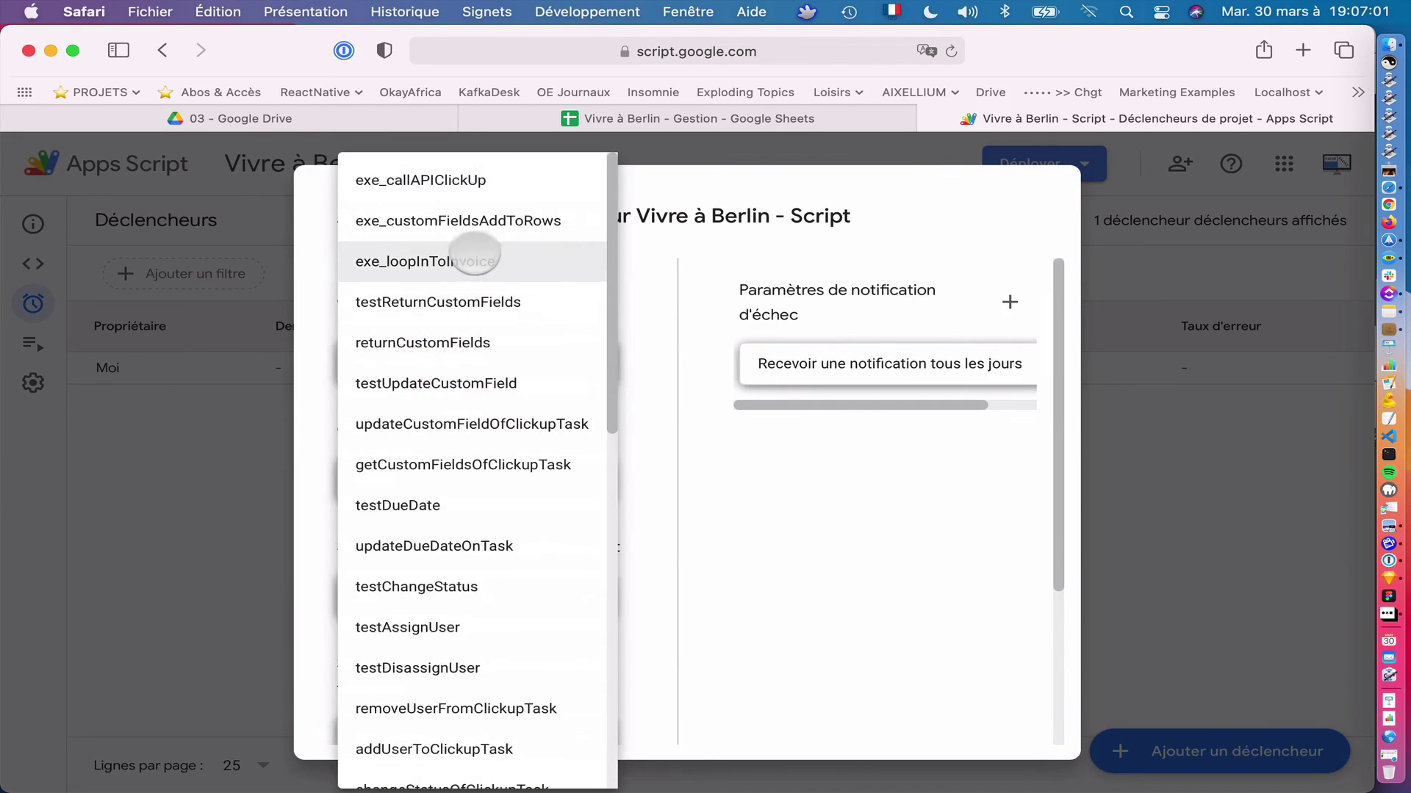
pyautogui.click(497, 220)
pyautogui.scroll(-3, 497, 461)
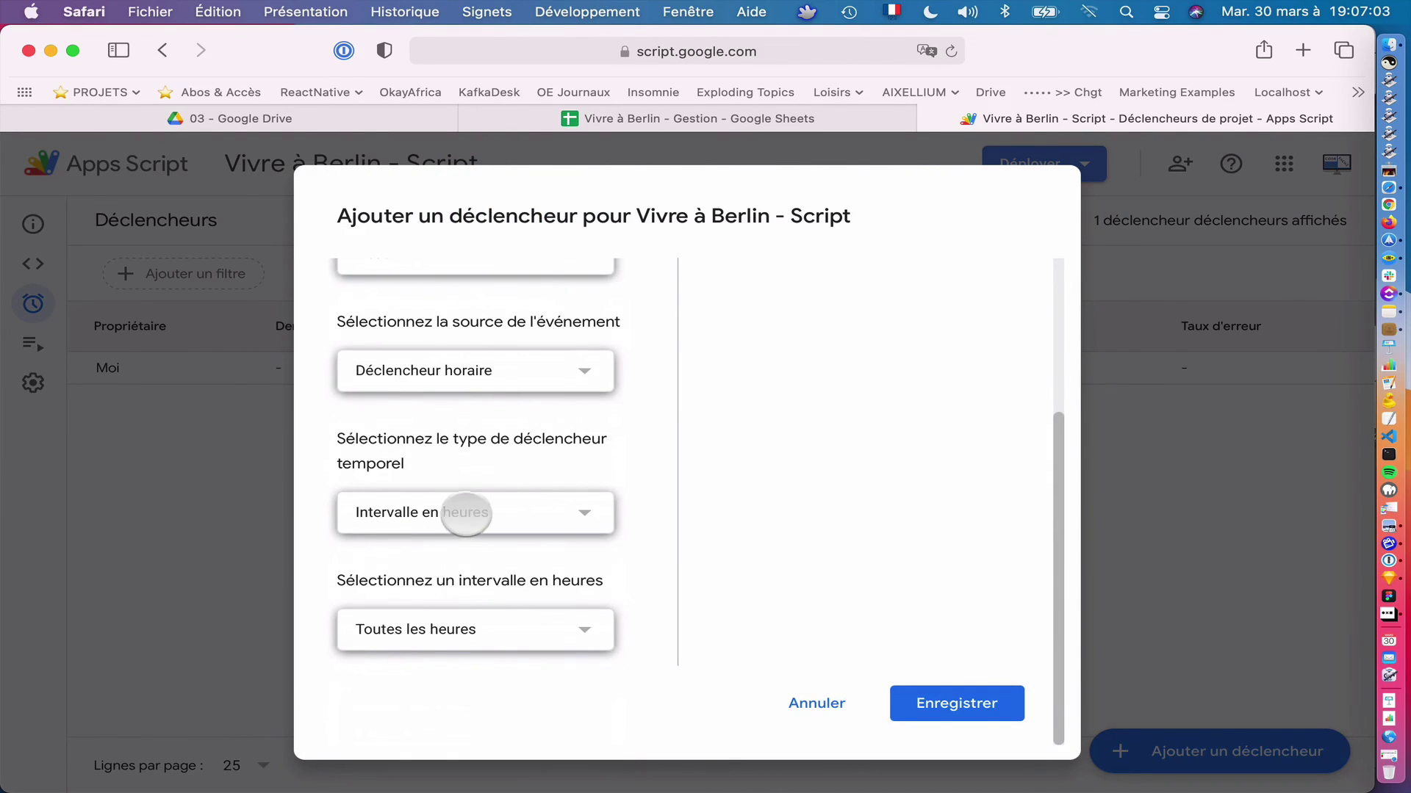
pyautogui.click(466, 537)
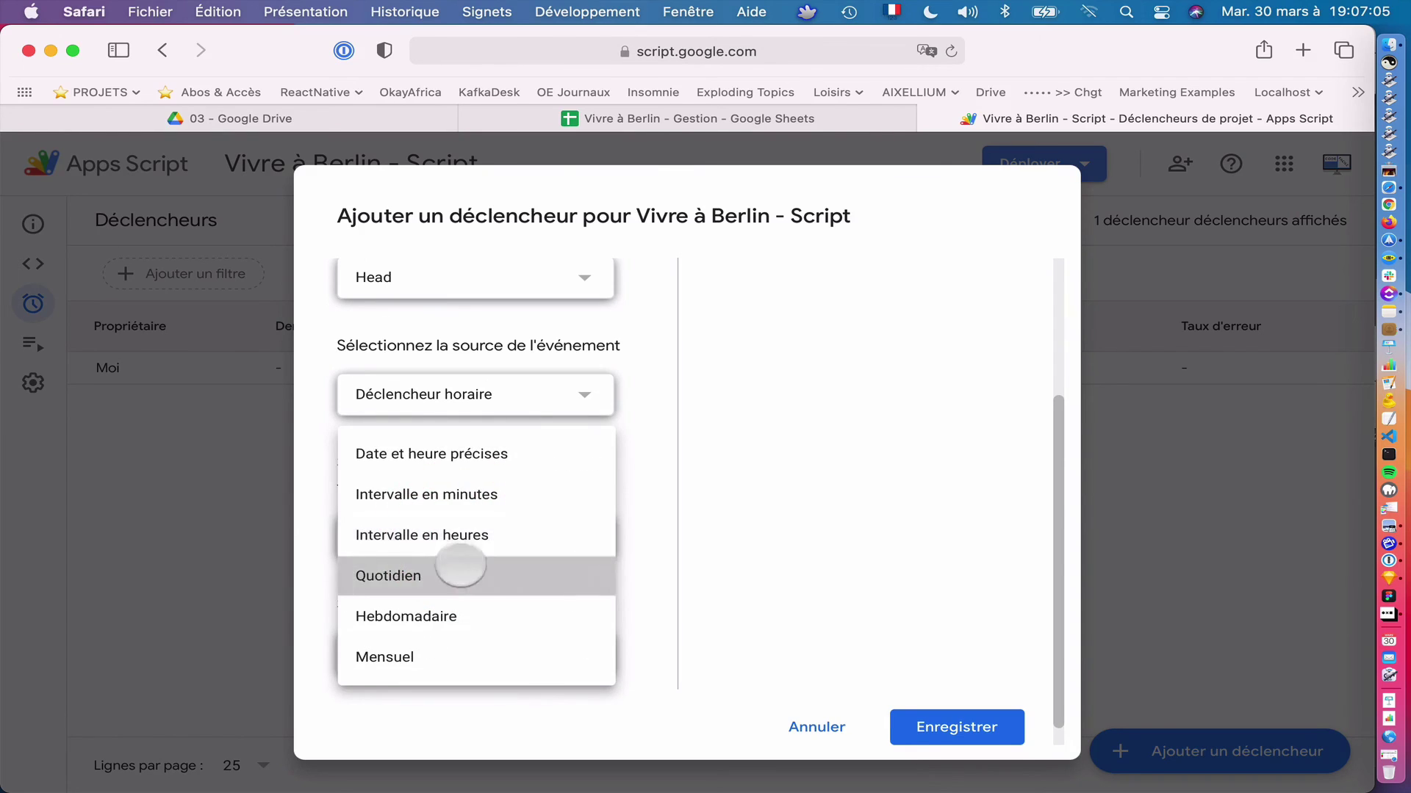
pyautogui.click(460, 571)
pyautogui.click(488, 654)
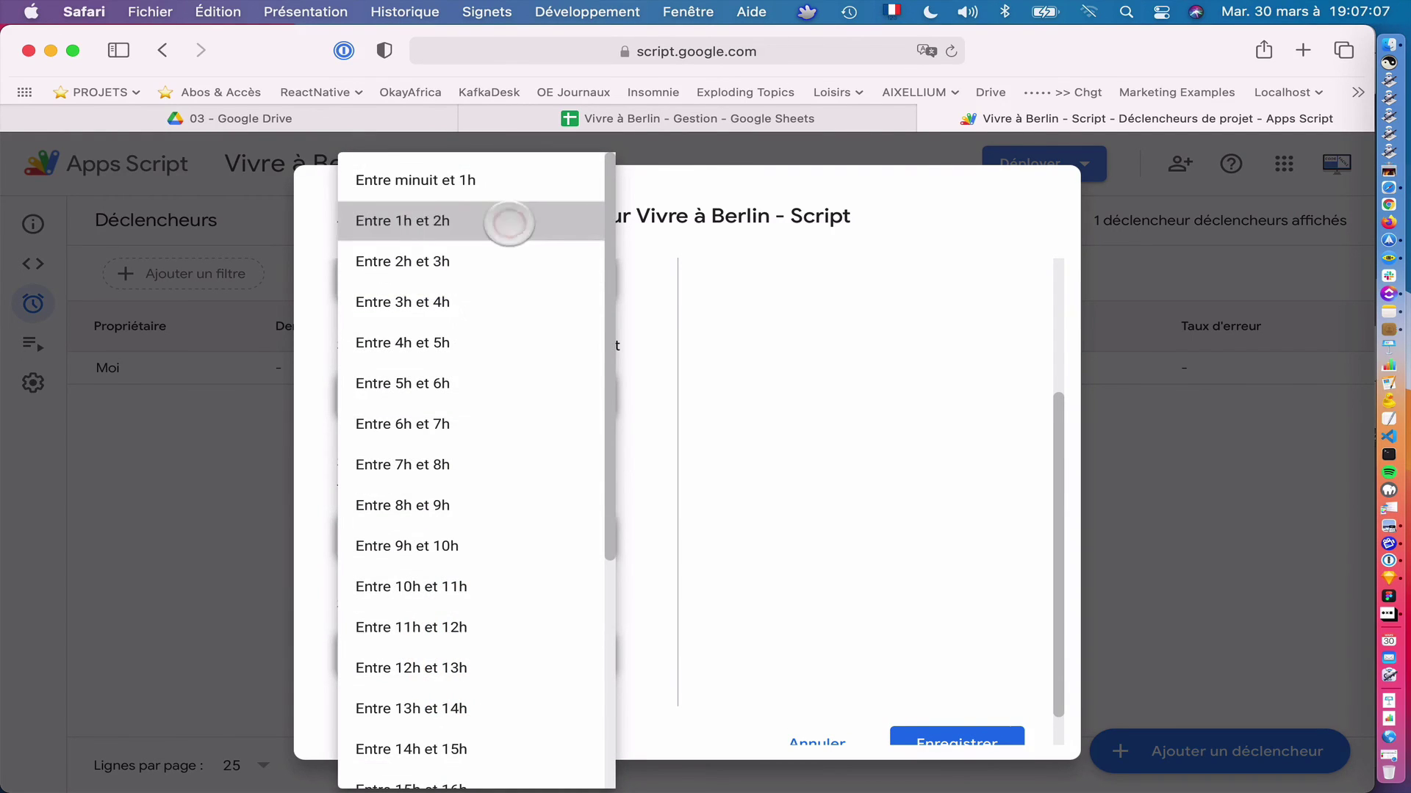
pyautogui.click(509, 223)
pyautogui.scroll(-1, 668, 541)
pyautogui.click(931, 691)
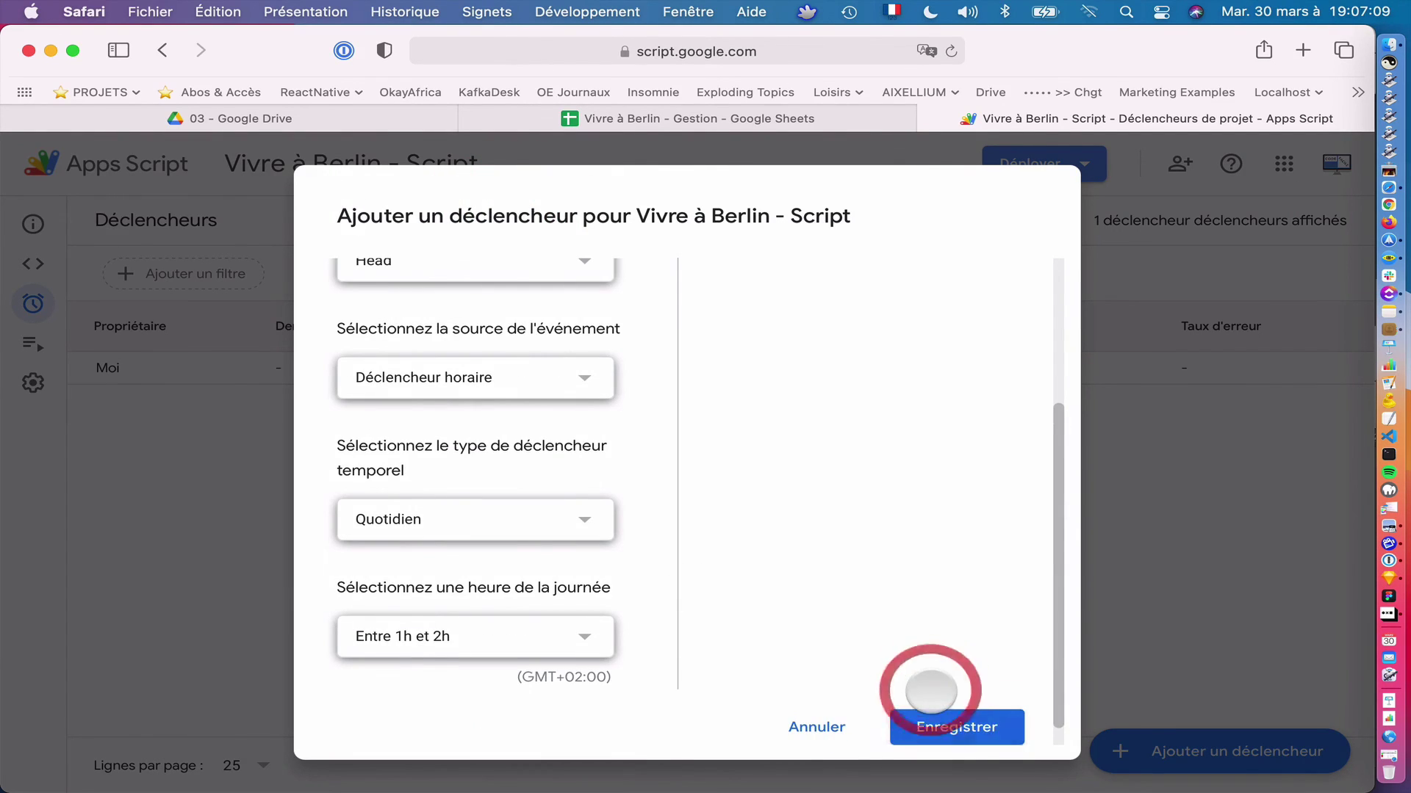
pyautogui.click(934, 713)
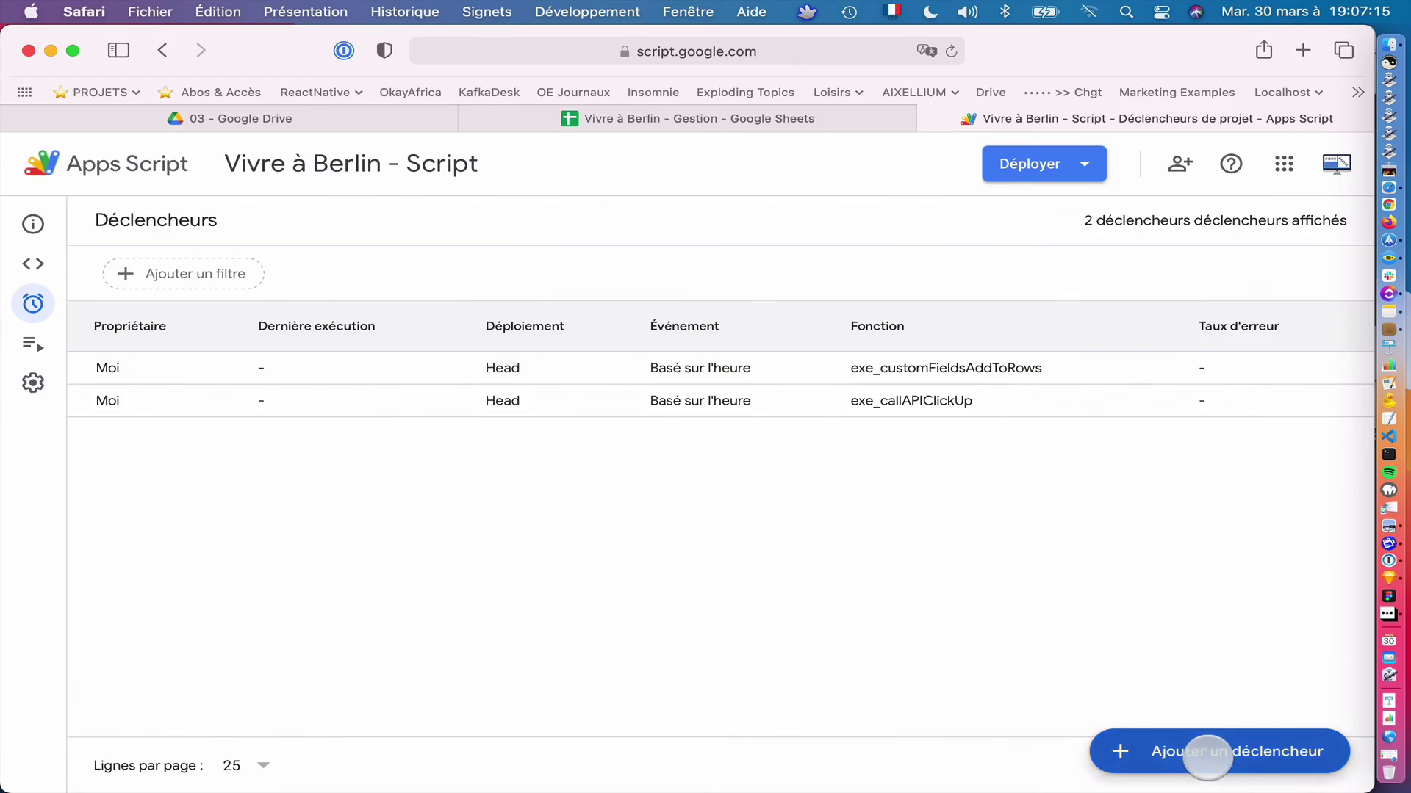
# Begin a third trigger, then switch back to the ClickUp Berlin board
pyautogui.click(1206, 753)
pyautogui.click(463, 365)
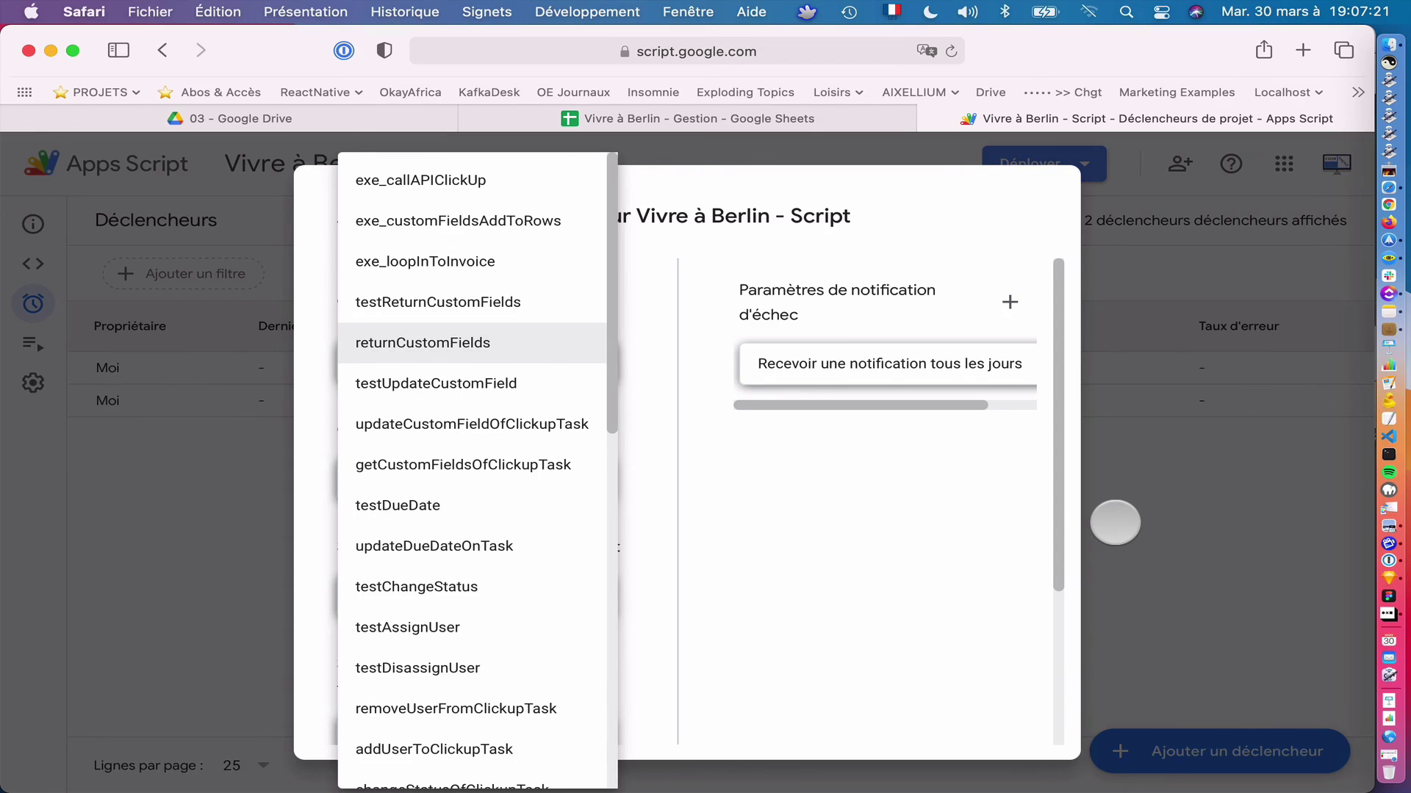
pyautogui.click(1354, 301)
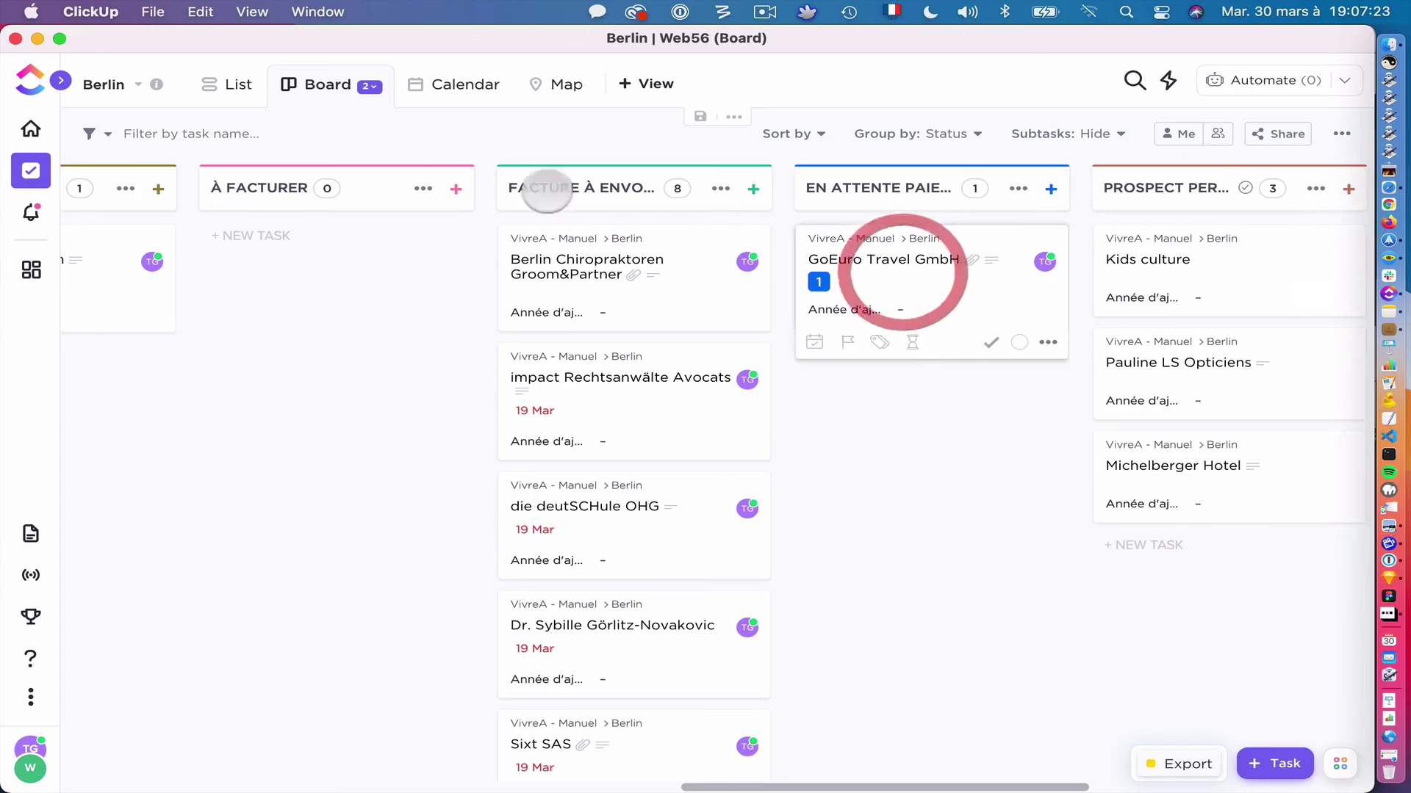